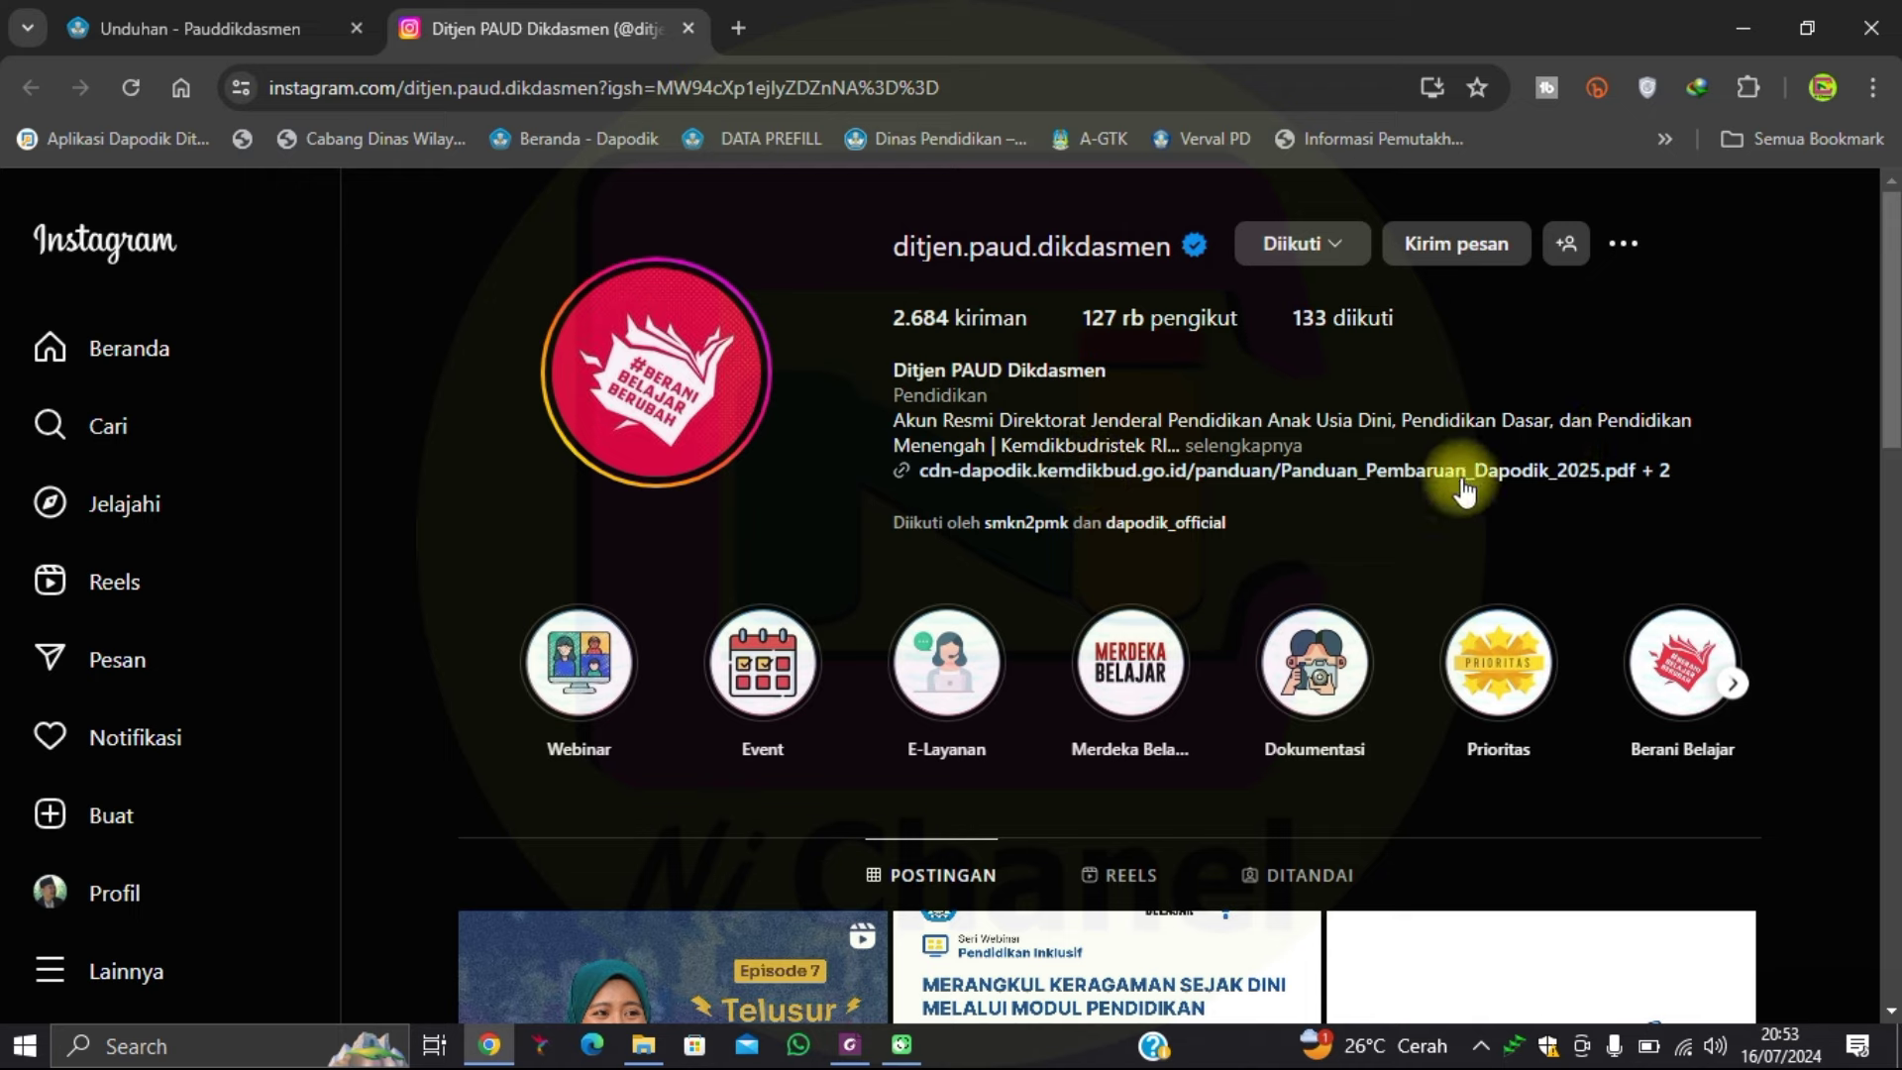
# Download Installer DAPODIK 2025 from the Instagram profile's link list, adding the duplicate with a numbered file name.
pyautogui.click(1278, 472)
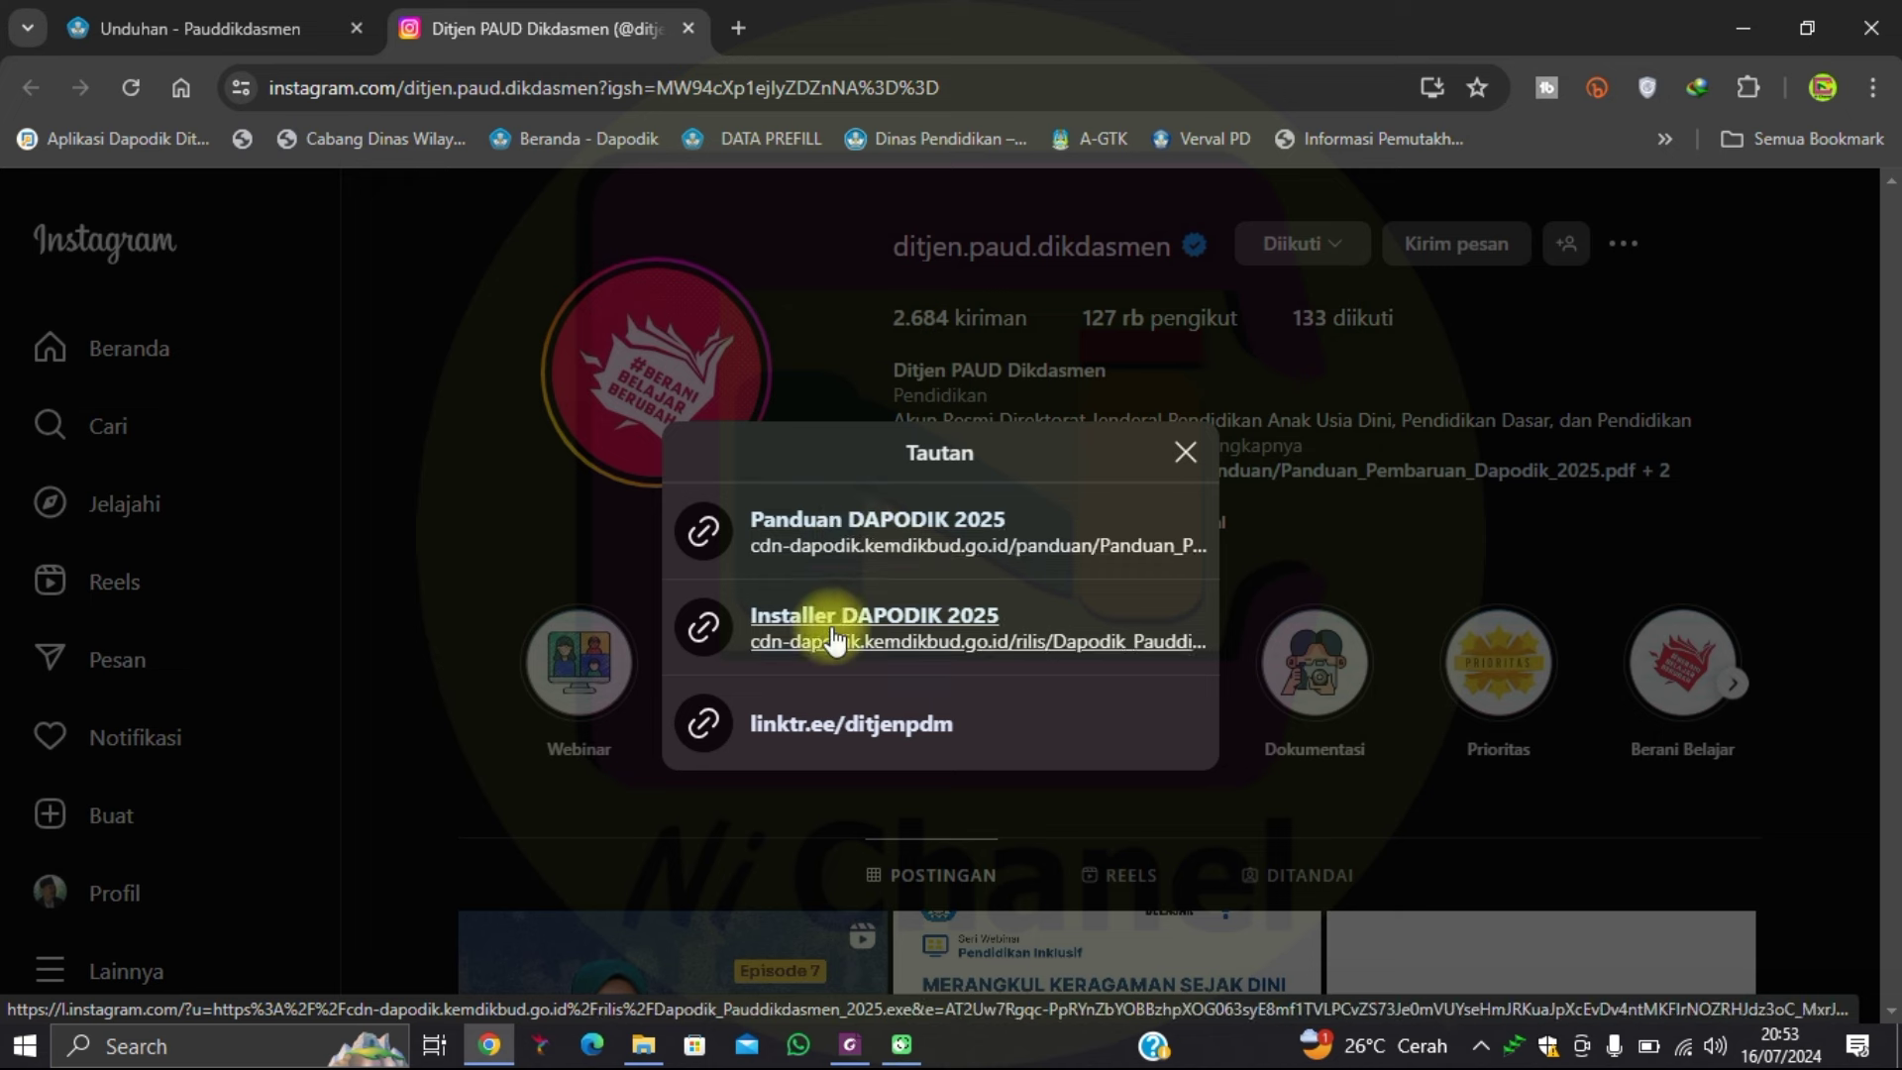
pyautogui.click(897, 619)
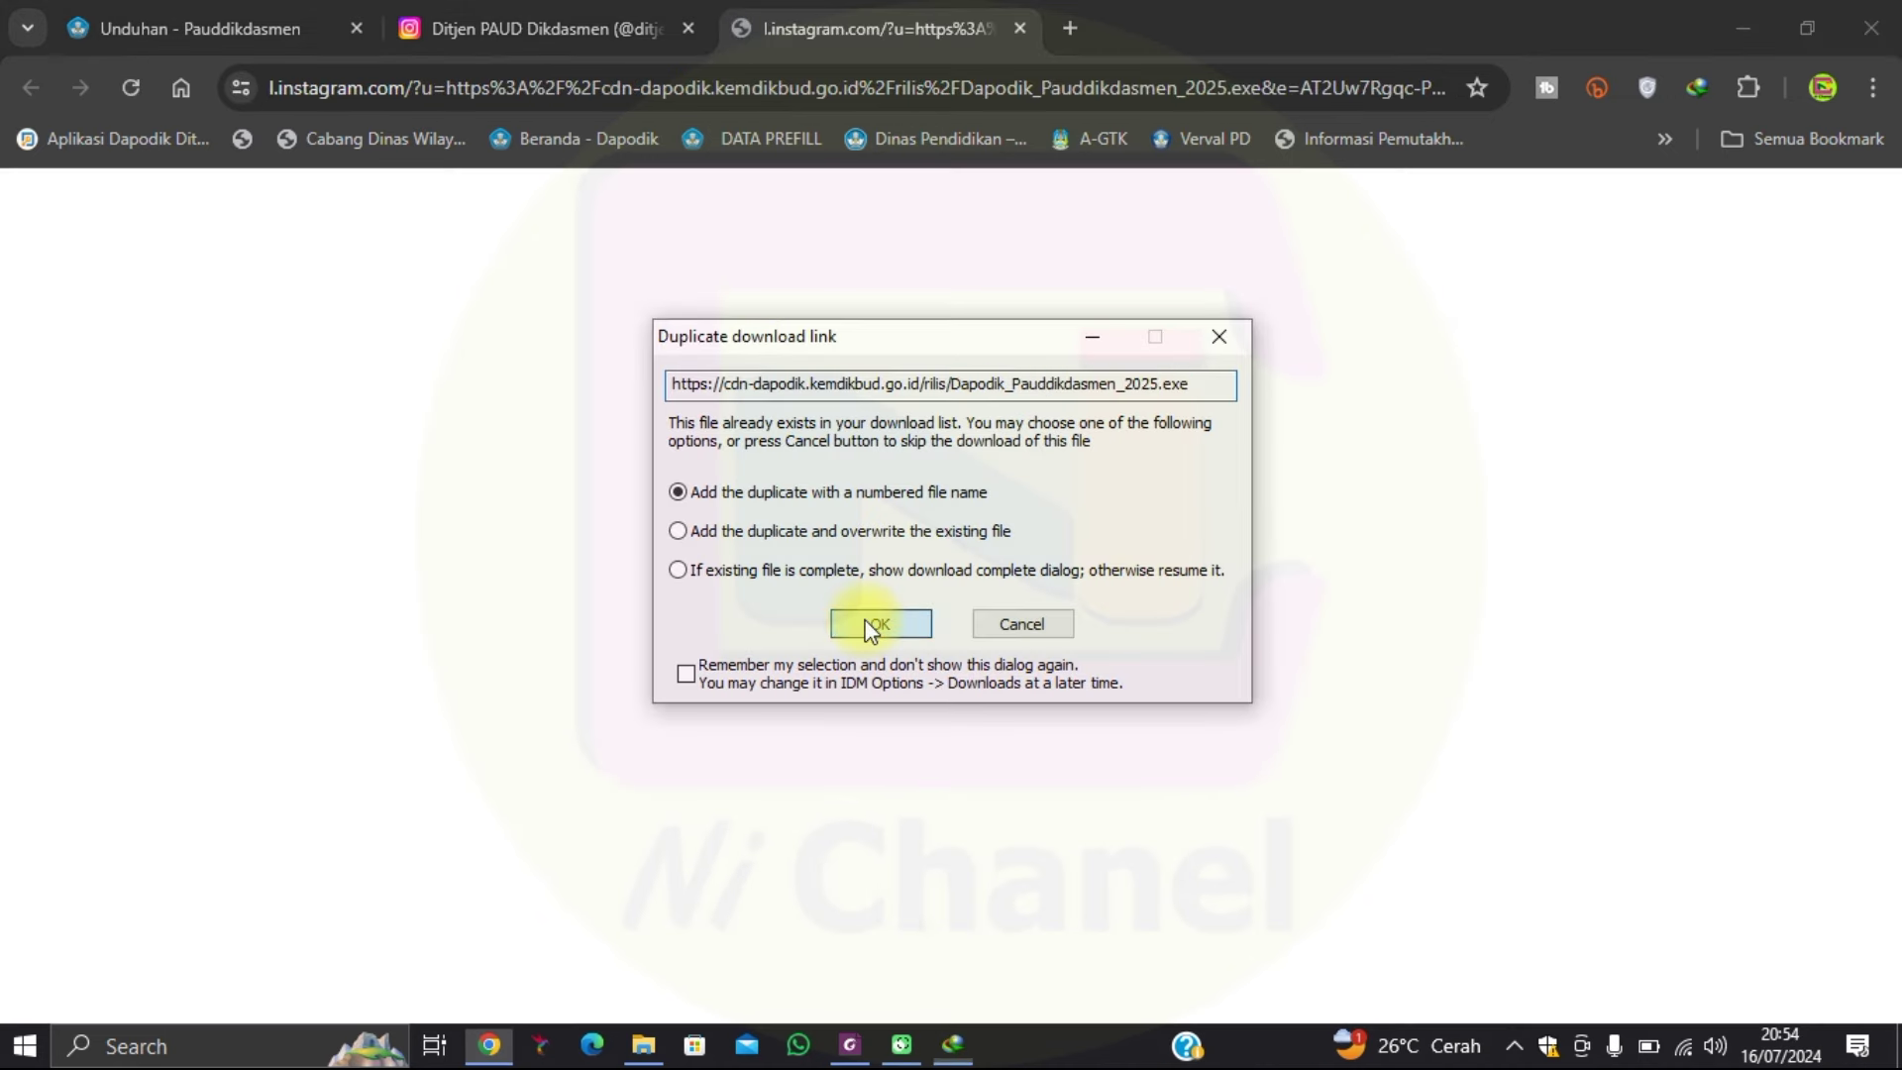
pyautogui.click(871, 626)
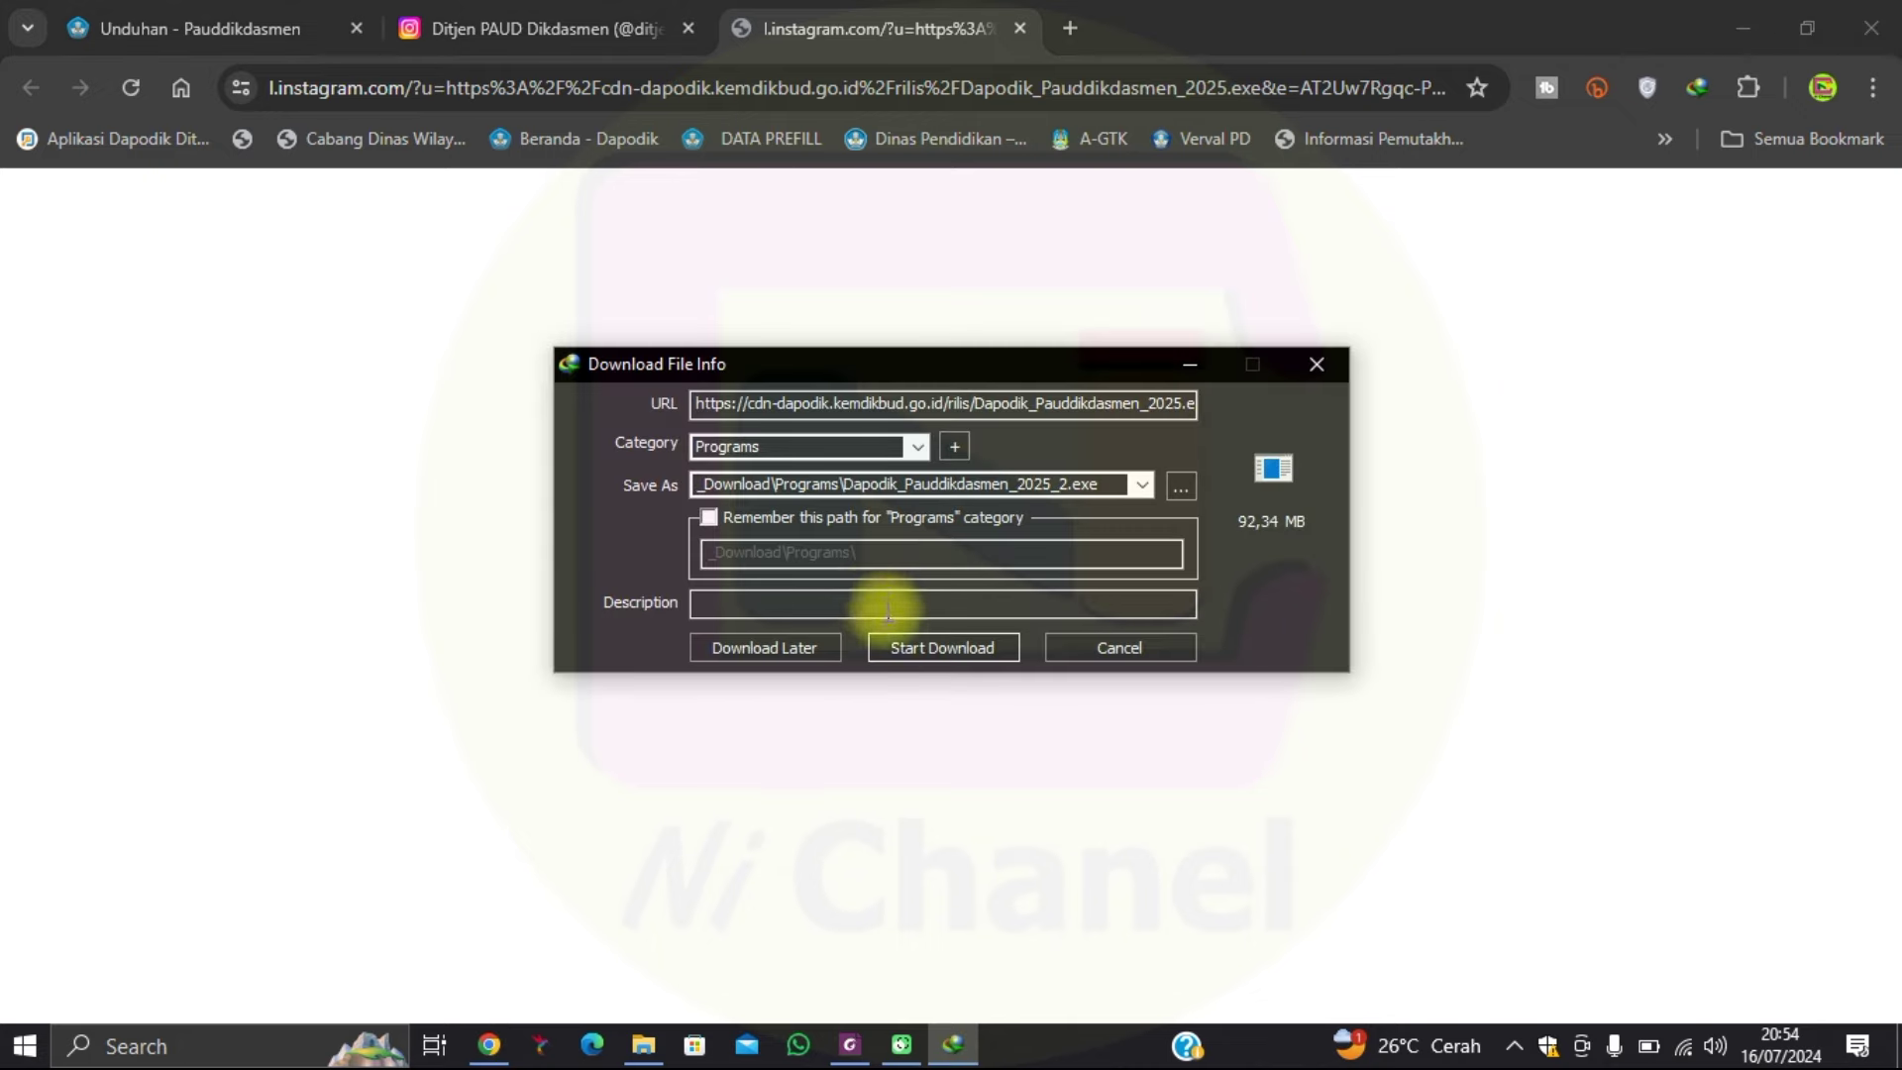
pyautogui.click(919, 645)
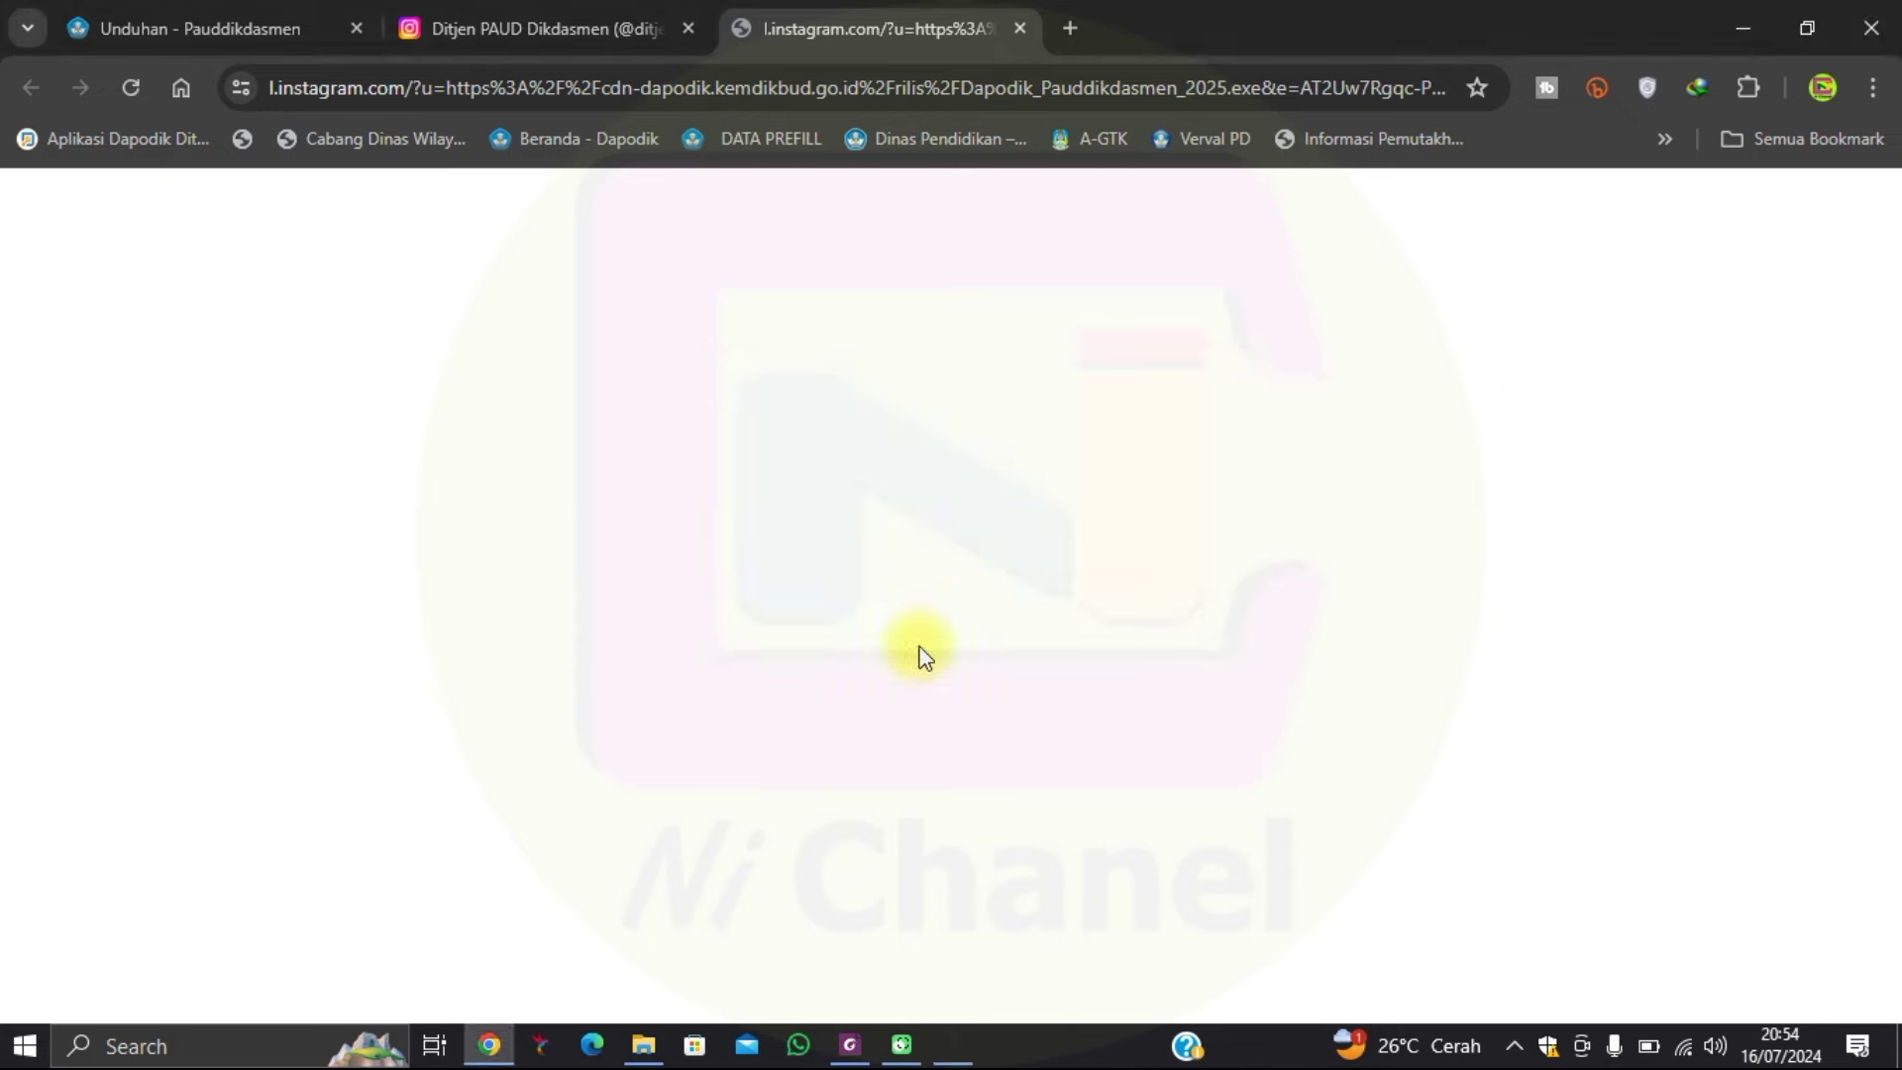
# Compare the installer downloads on the Dapodik Unduhan page with the links listed on the Instagram profile.
pyautogui.click(163, 20)
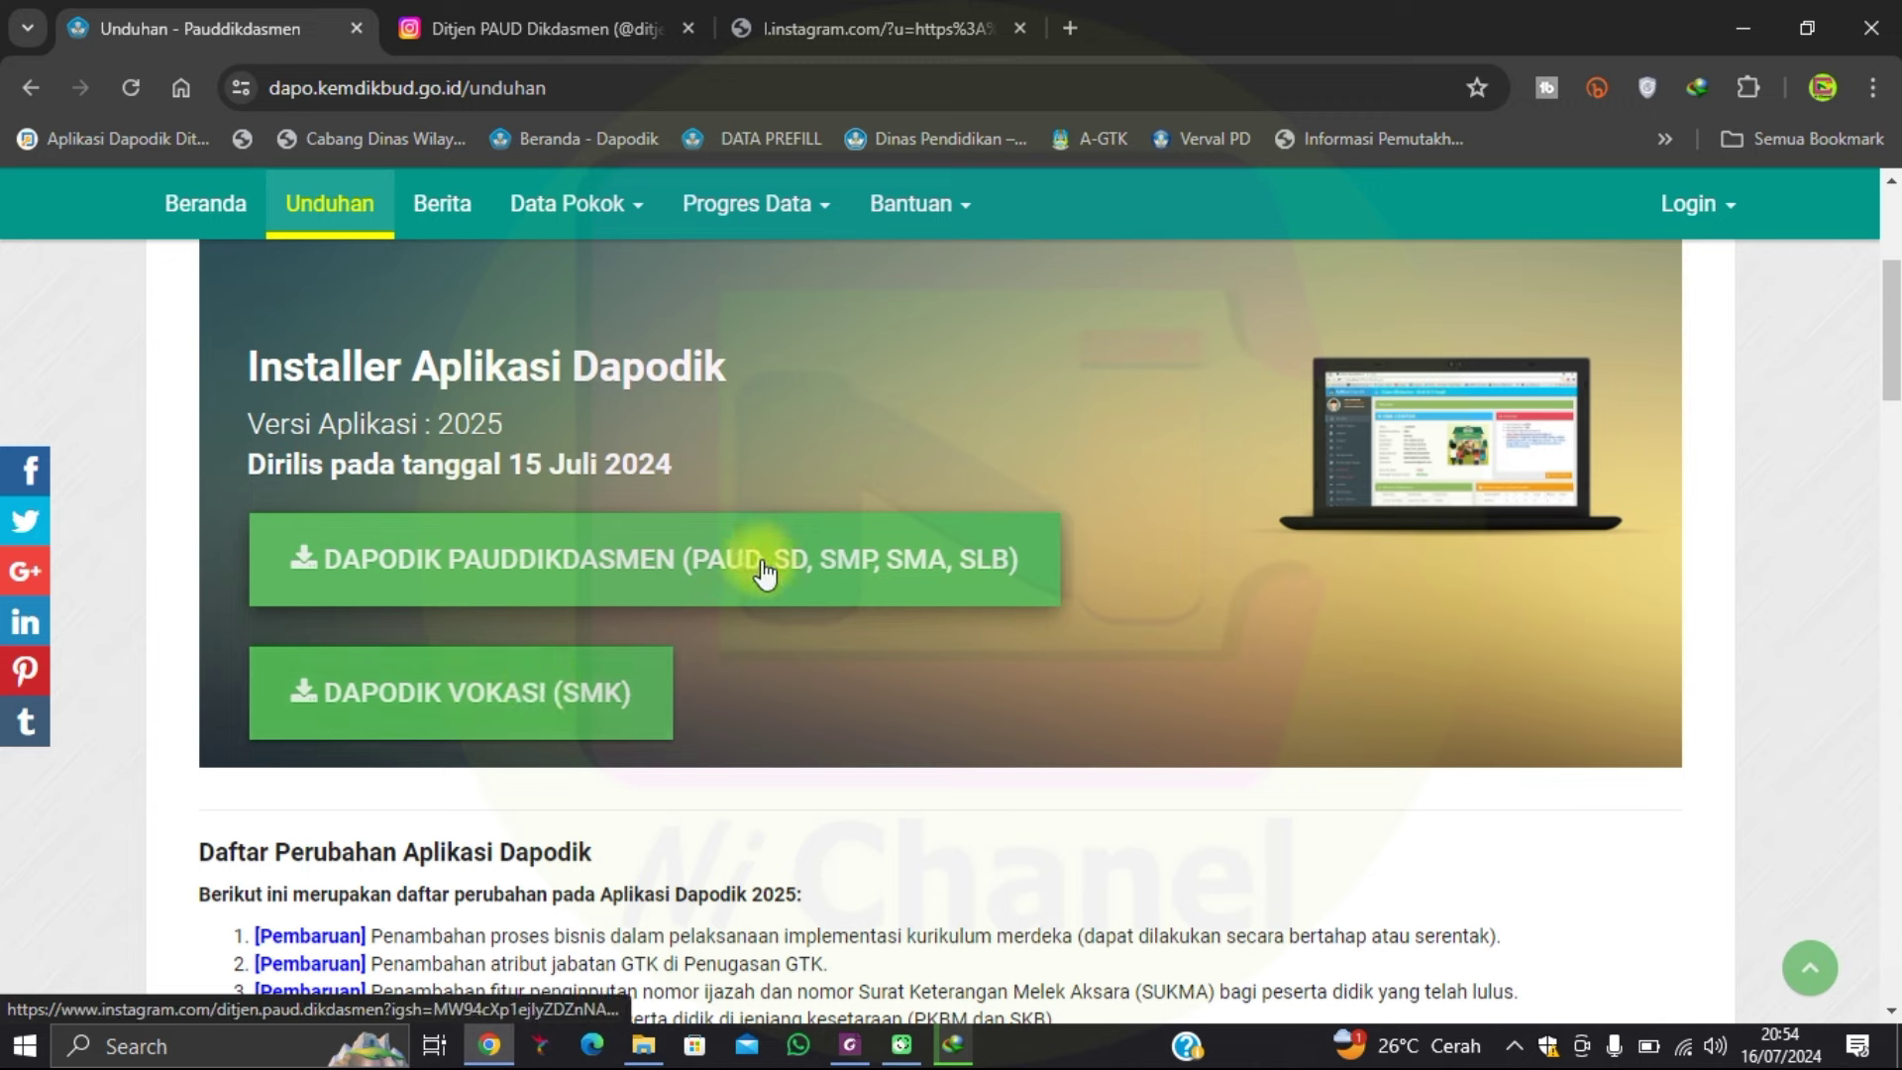
pyautogui.click(523, 31)
pyautogui.click(1201, 458)
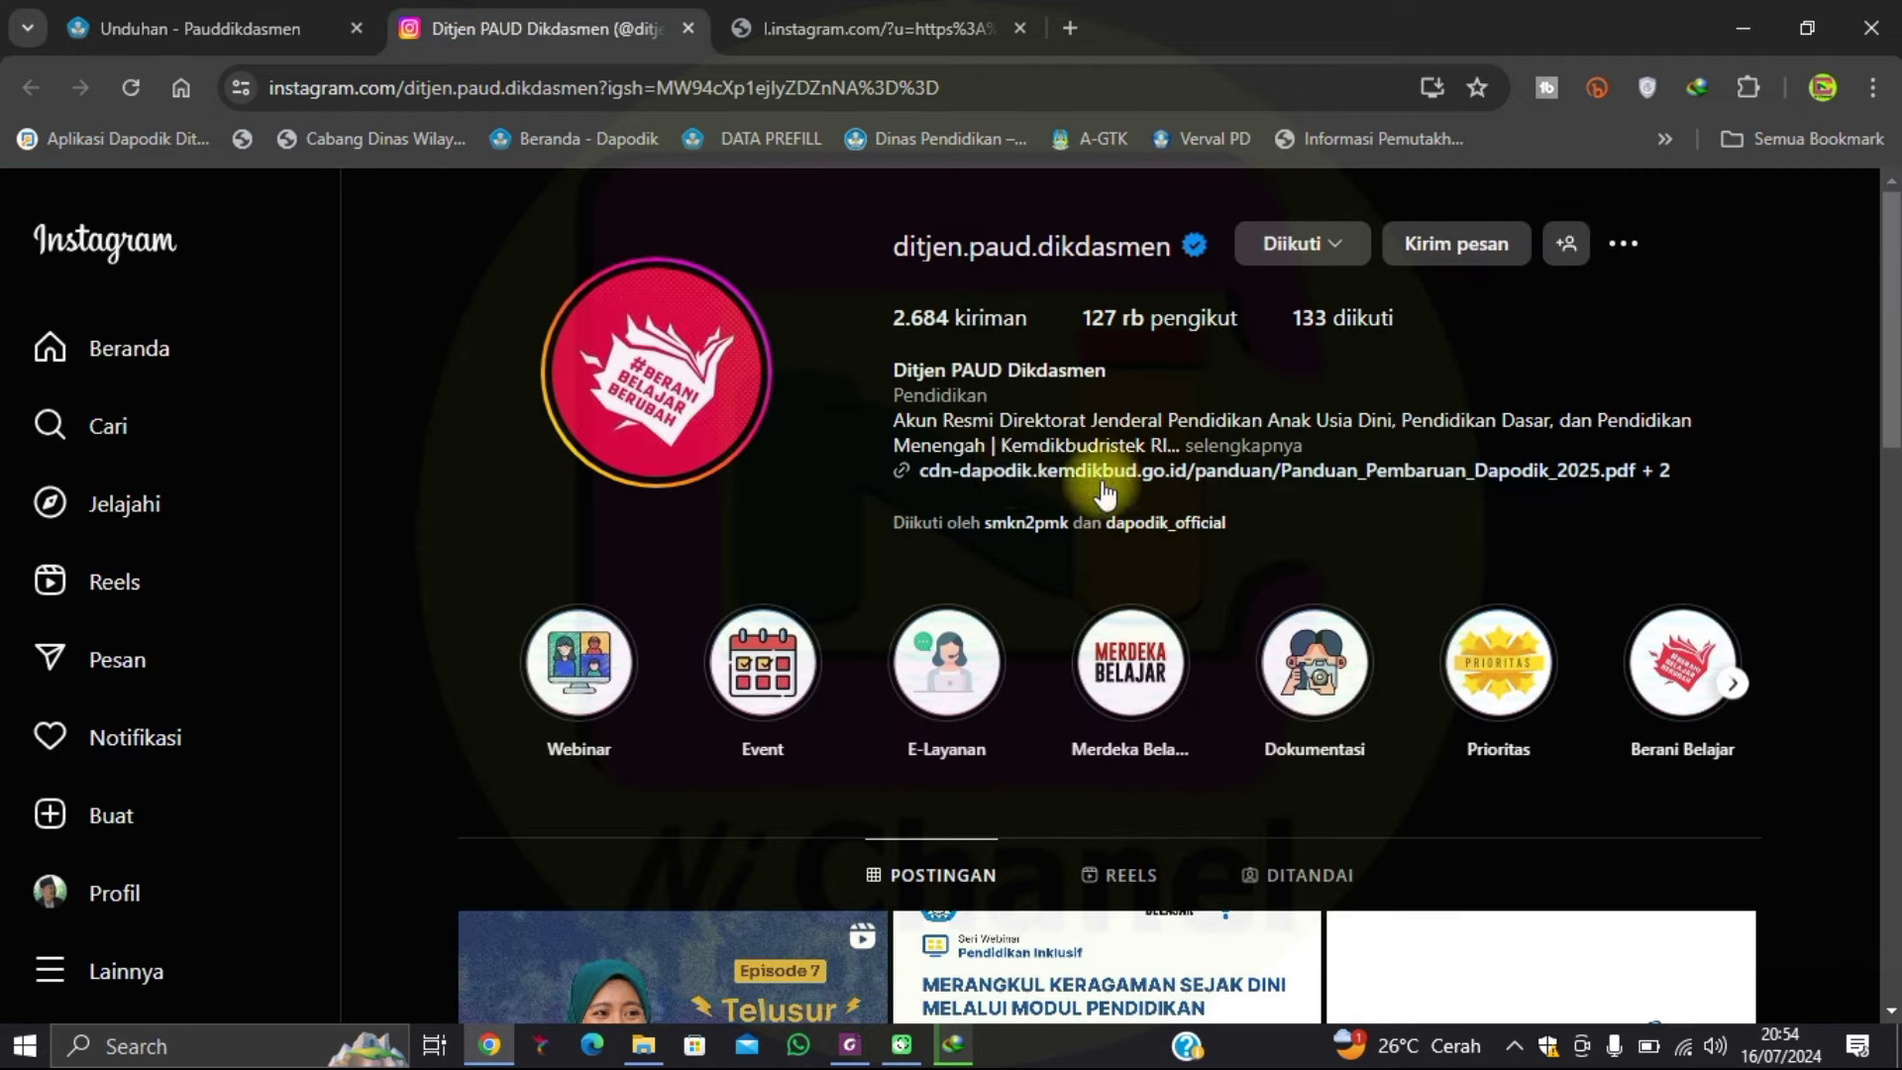
pyautogui.click(1035, 472)
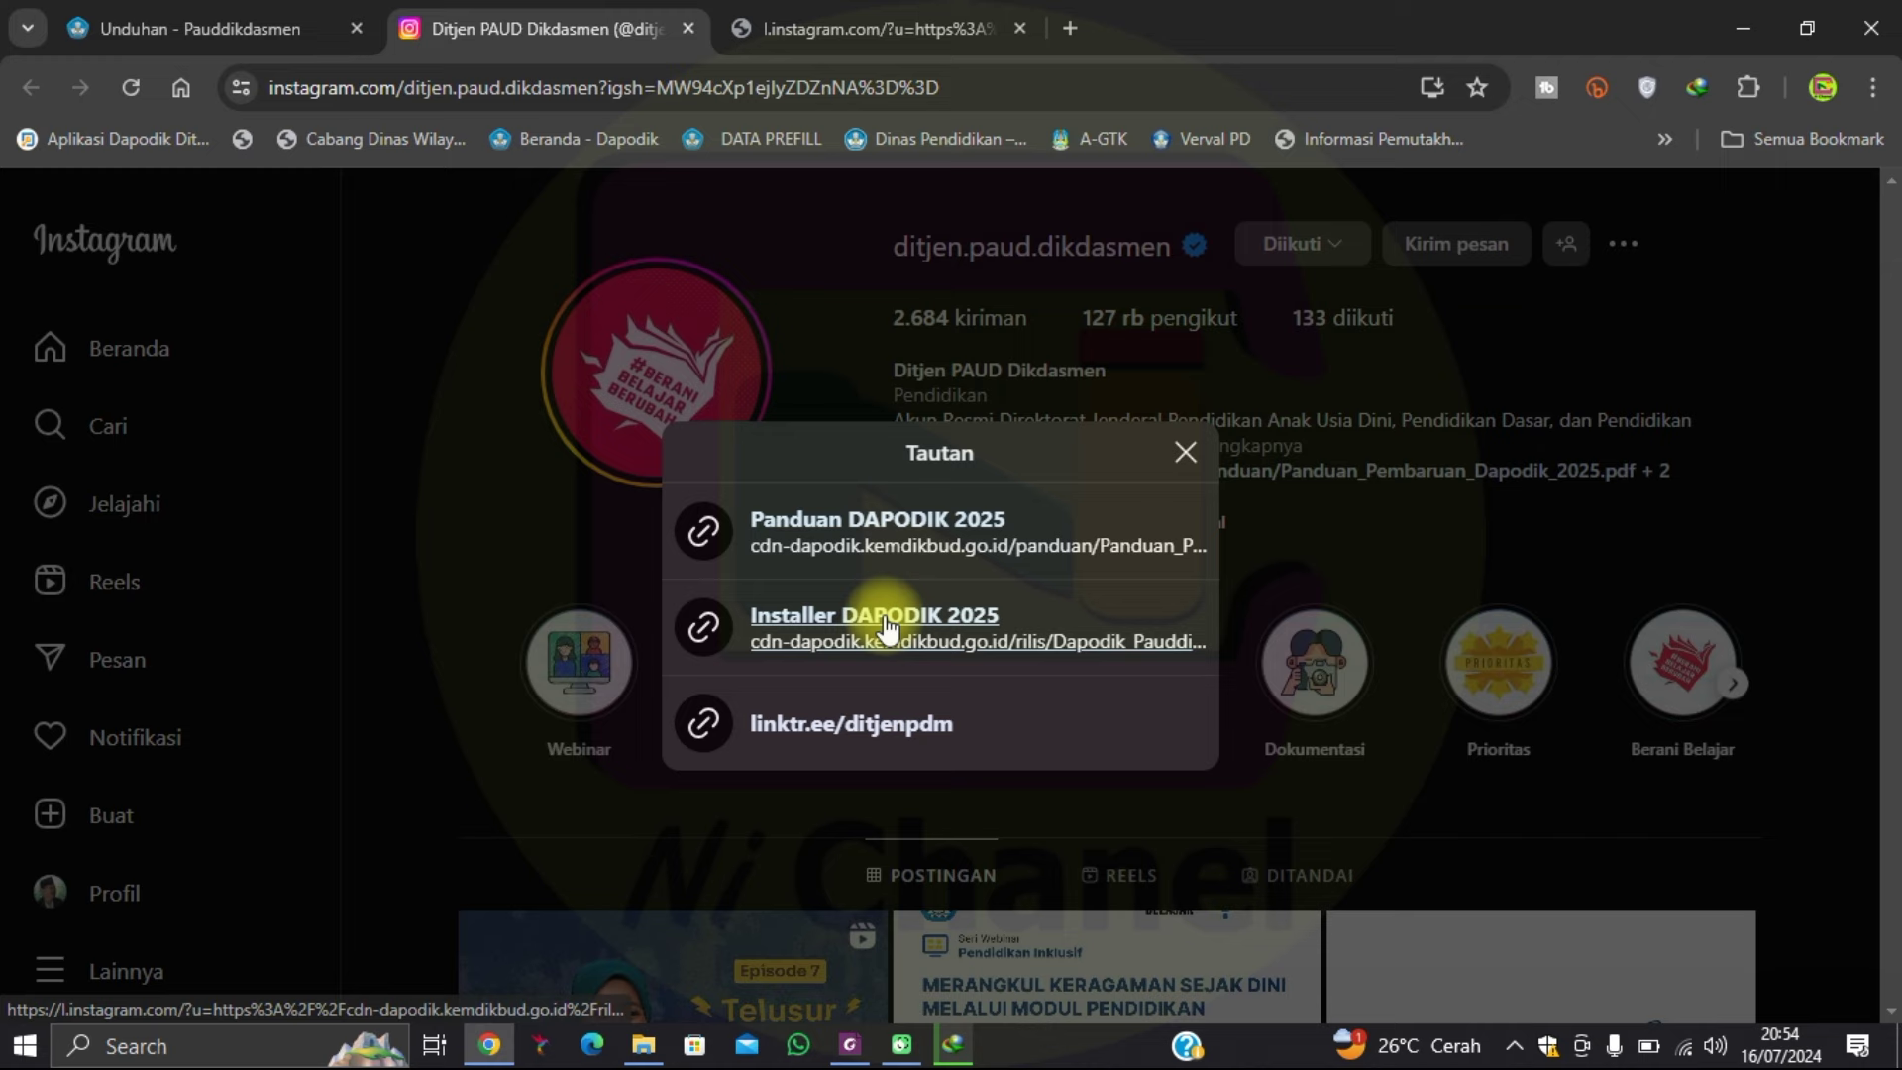
# Download Panduan Aplikasi Dapodik versi 2025 from the Unduhan page's documentation, keeping the numbered-duplicate option.
pyautogui.click(200, 21)
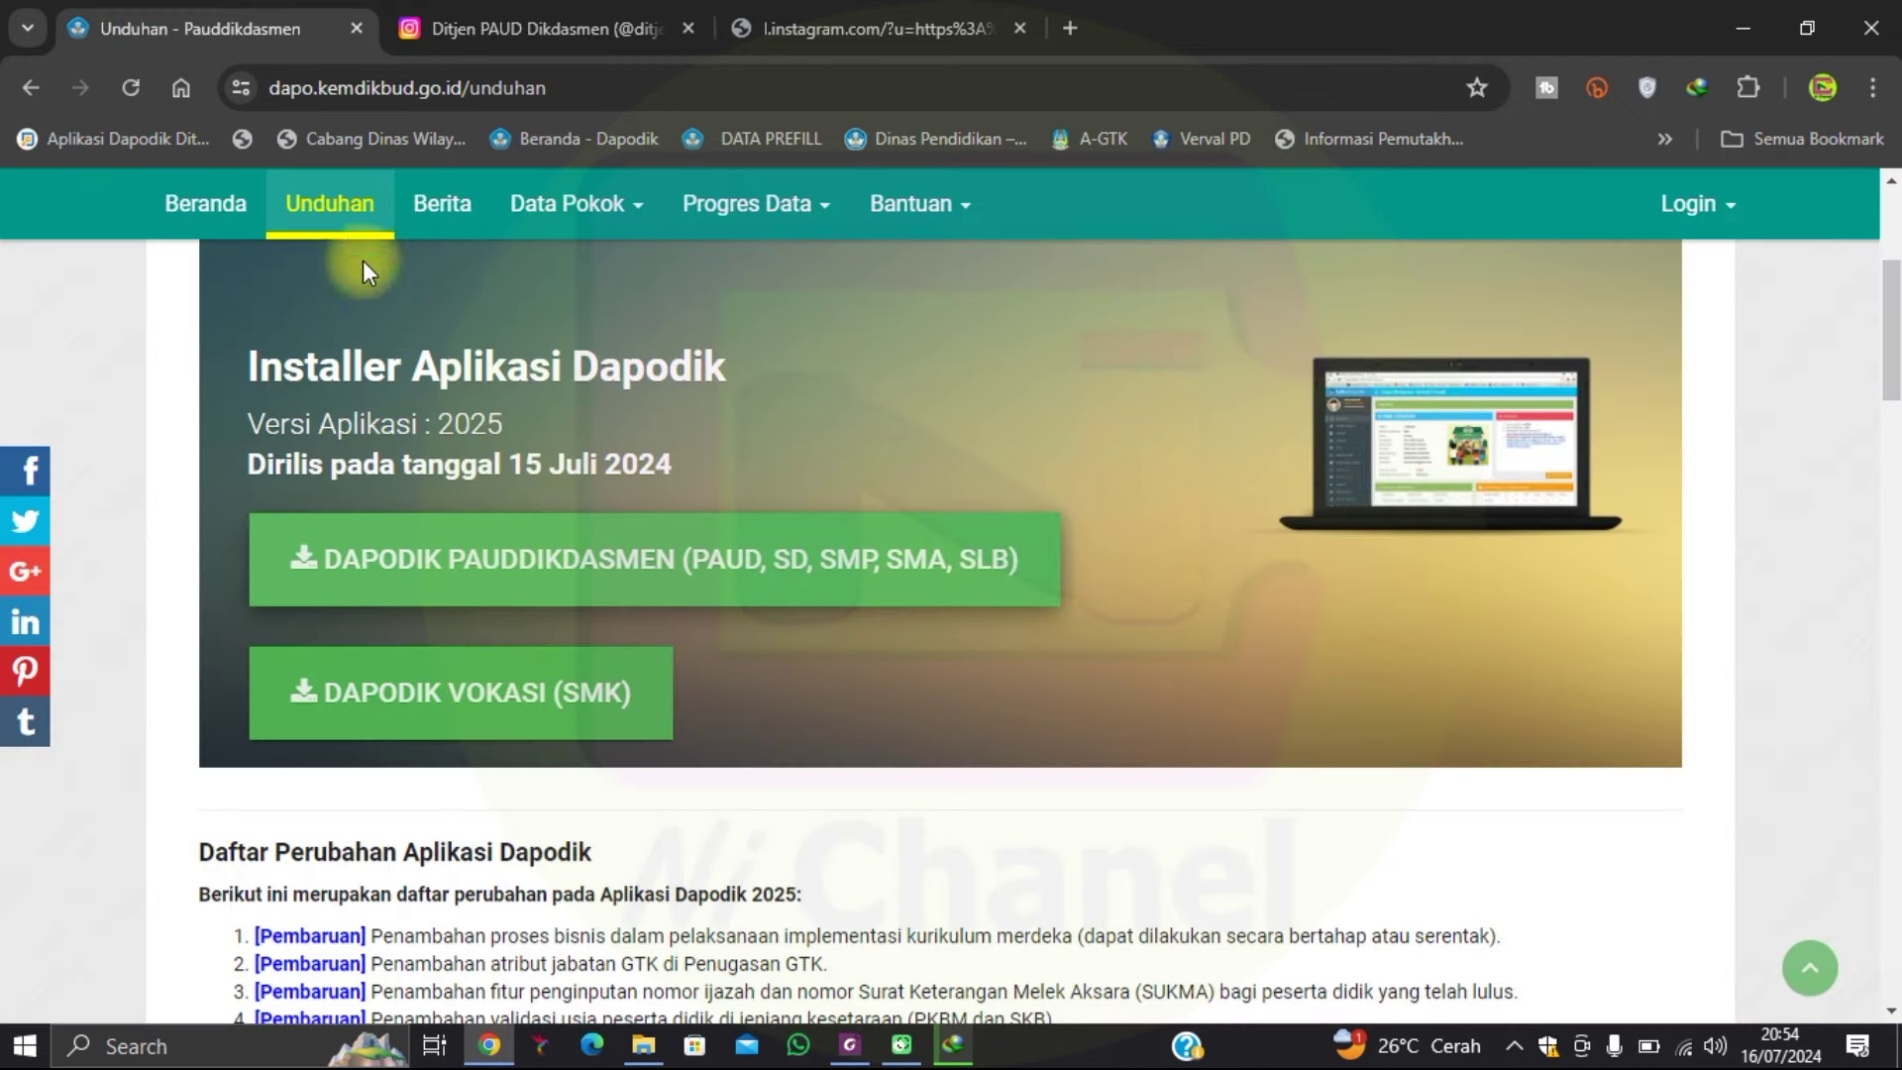
pyautogui.click(318, 201)
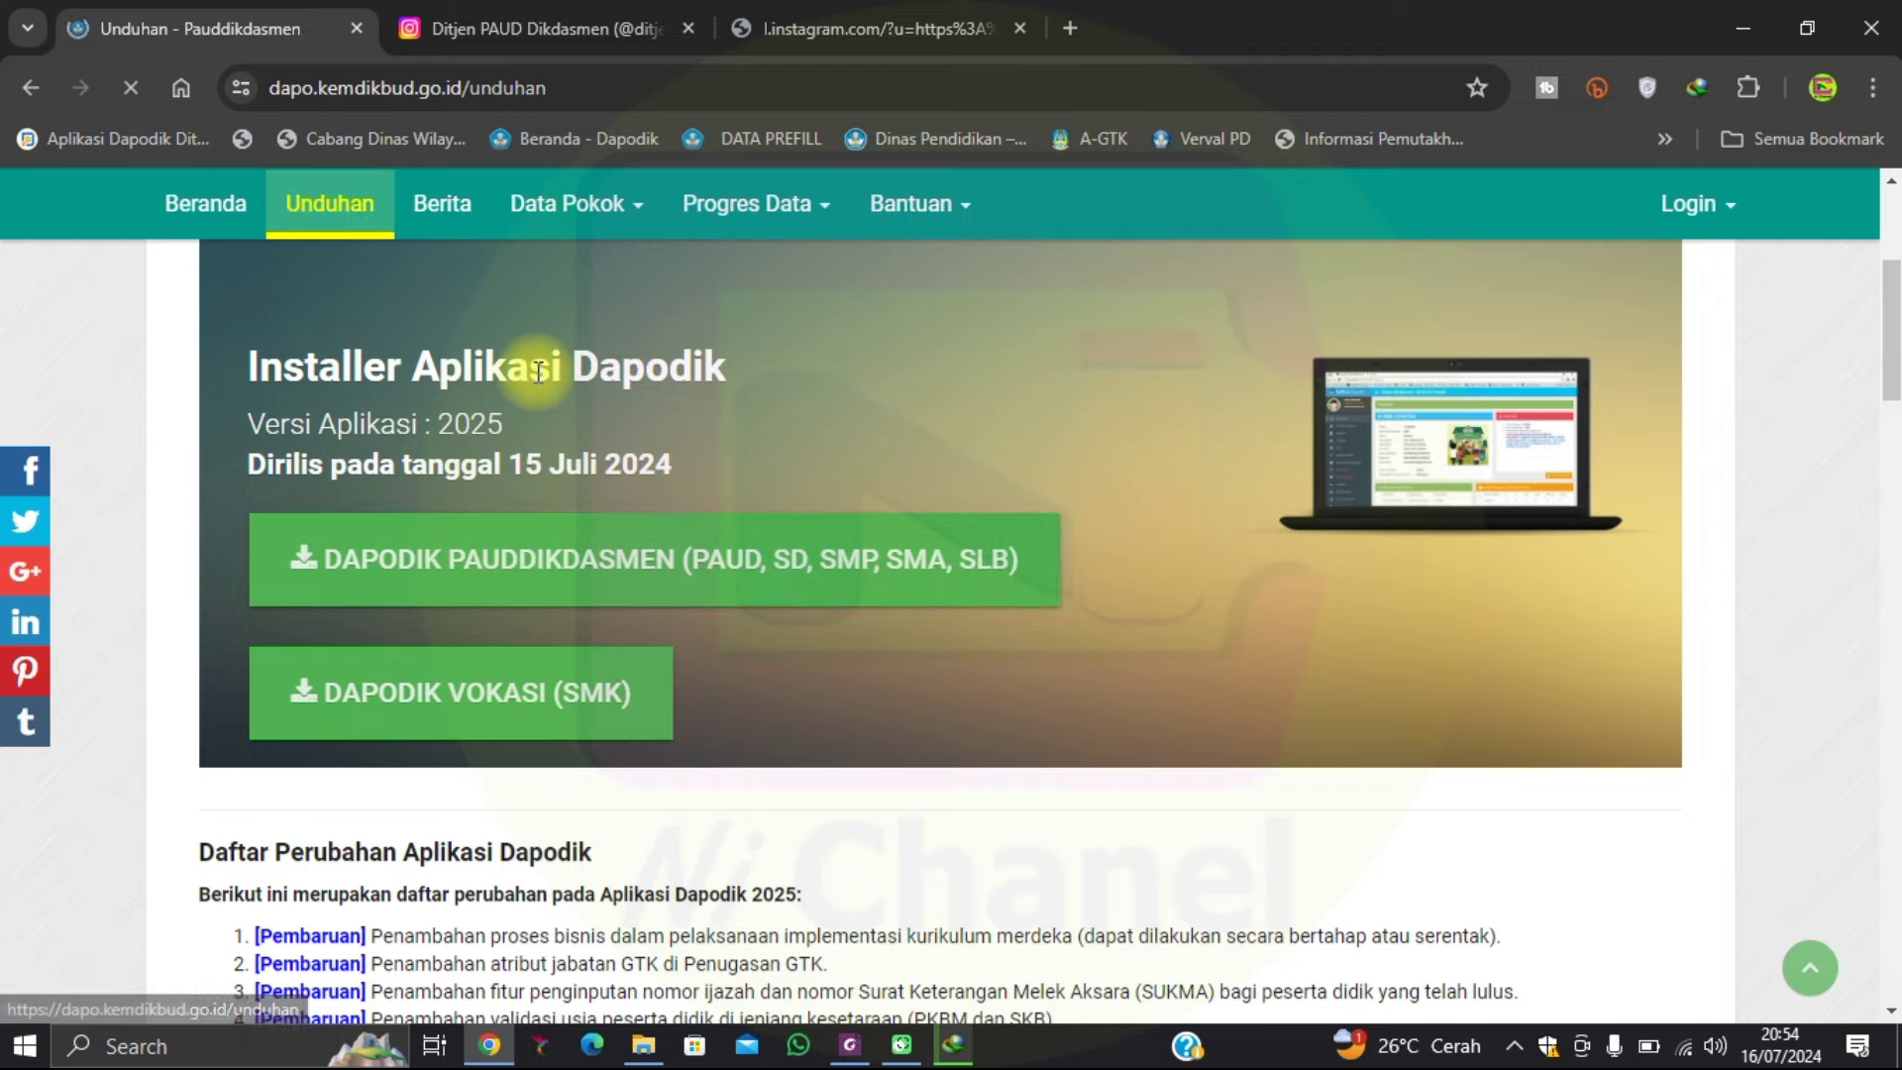
pyautogui.click(668, 606)
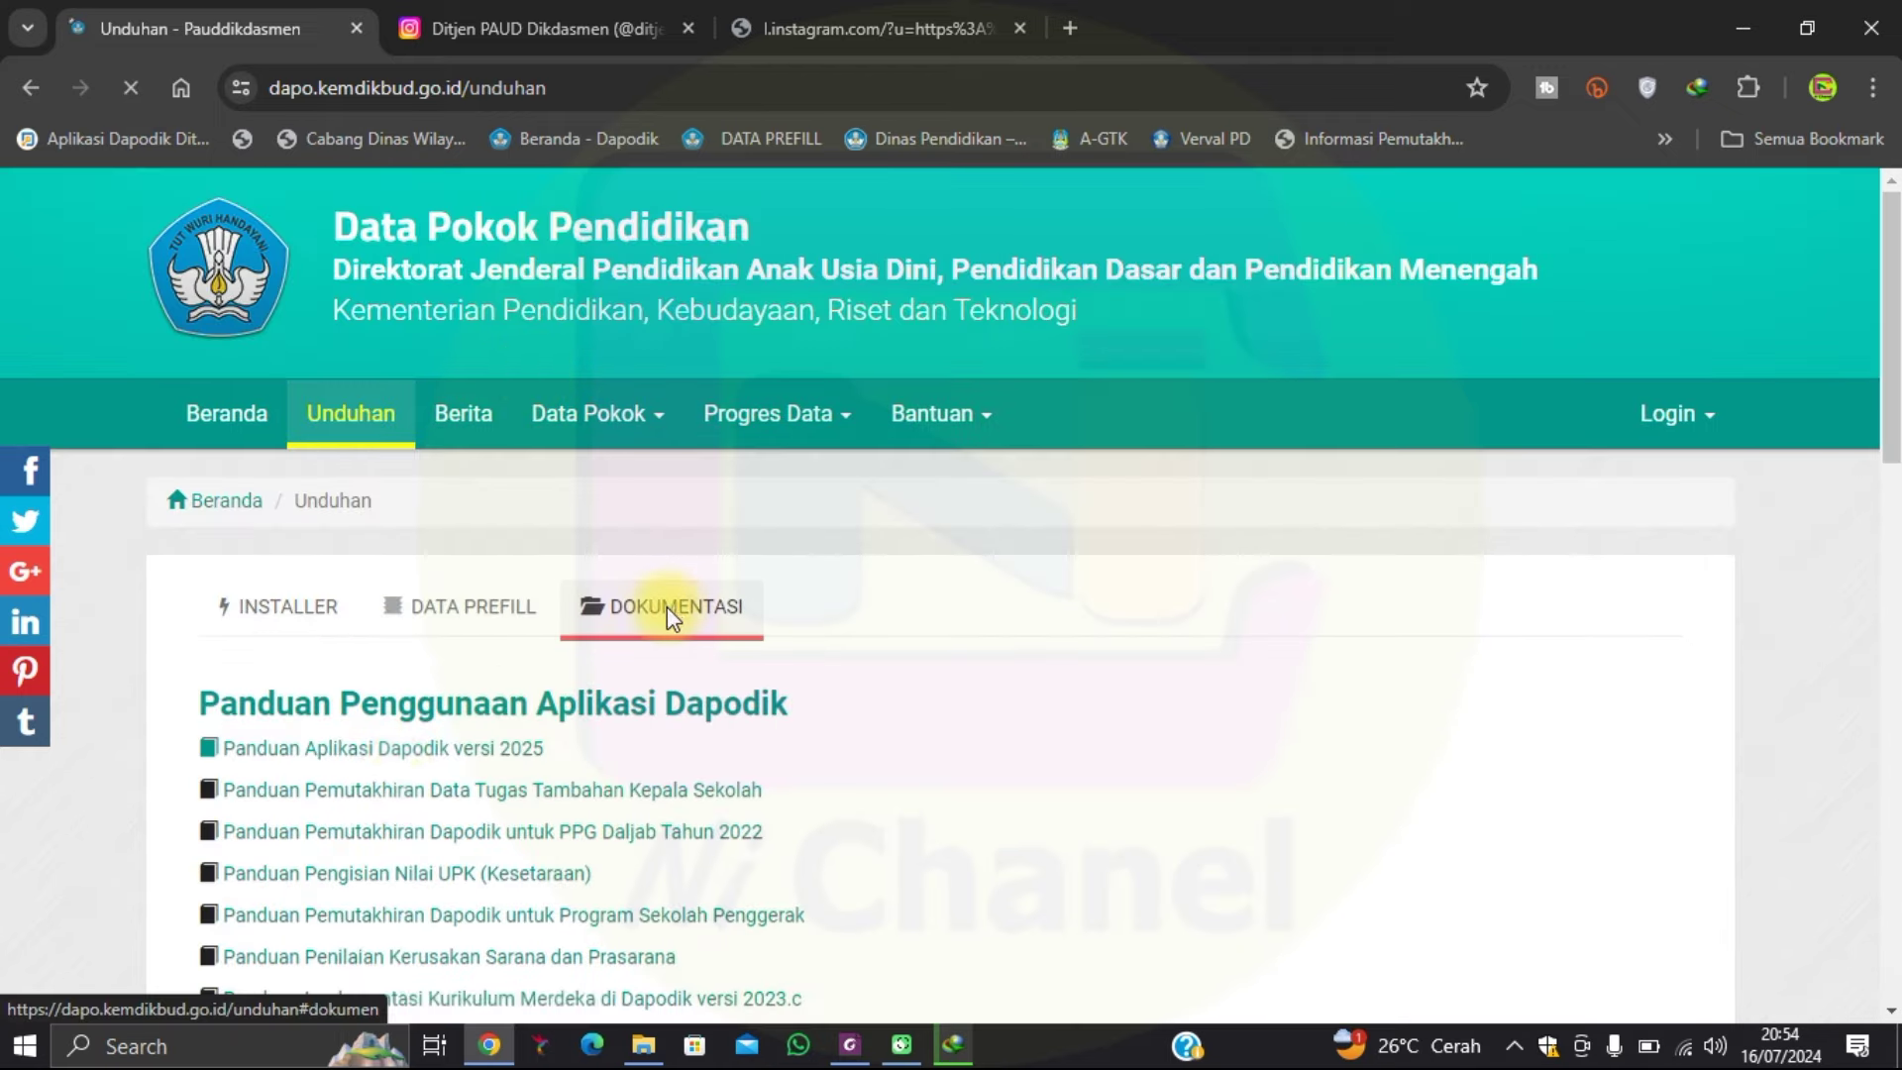
pyautogui.click(339, 755)
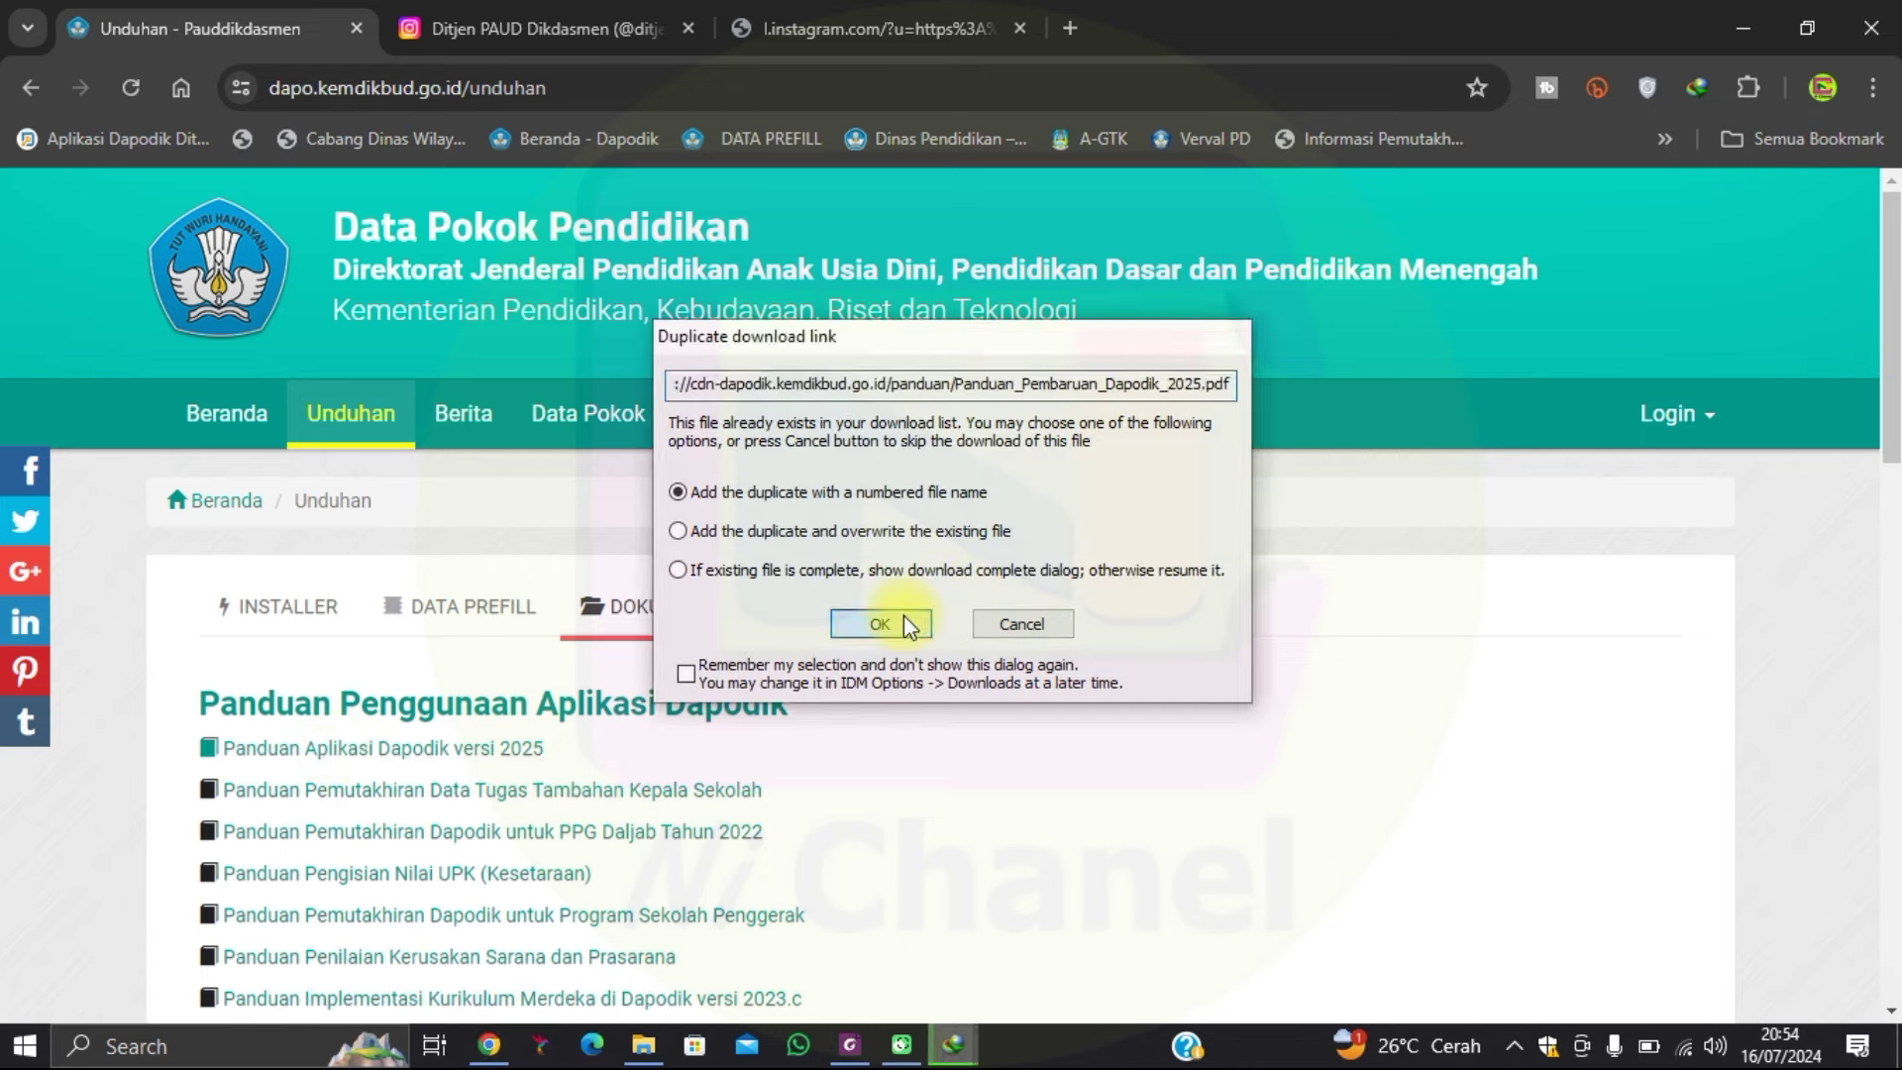
pyautogui.click(880, 625)
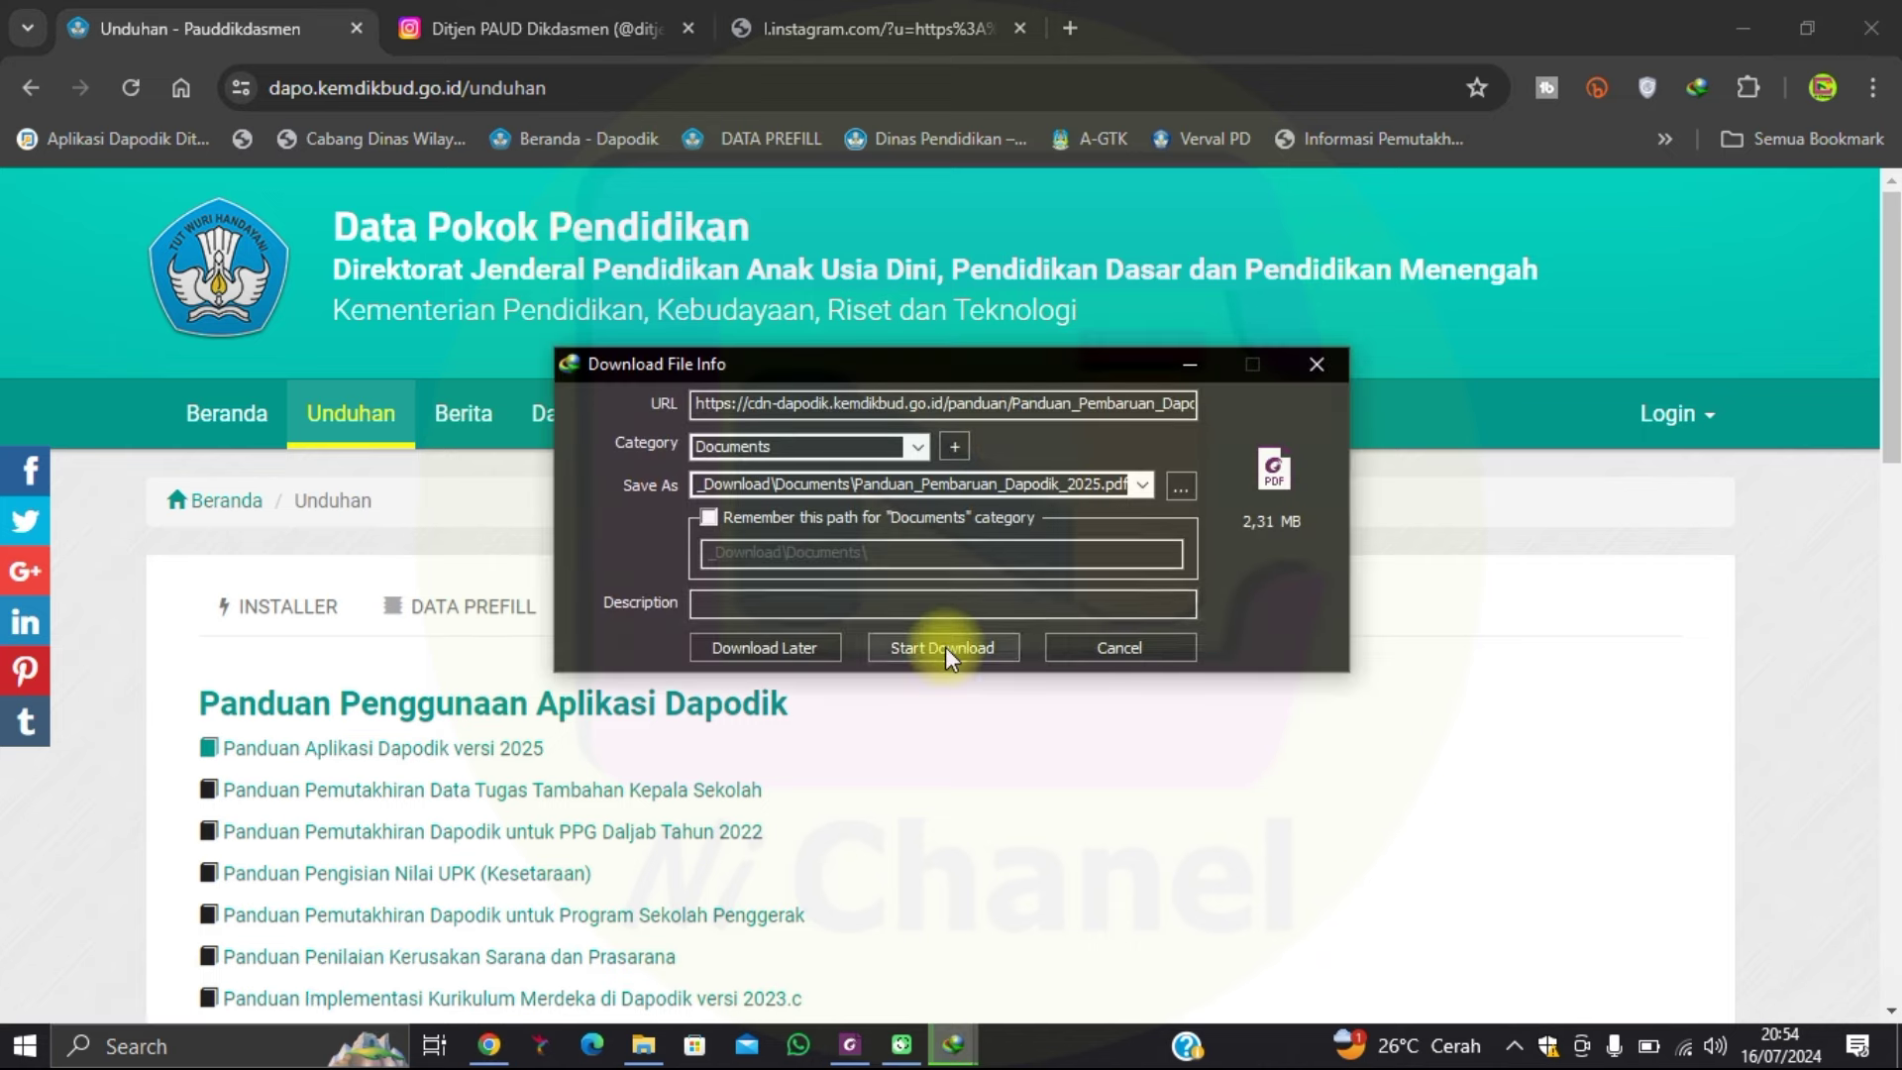
pyautogui.click(945, 646)
pyautogui.click(1159, 230)
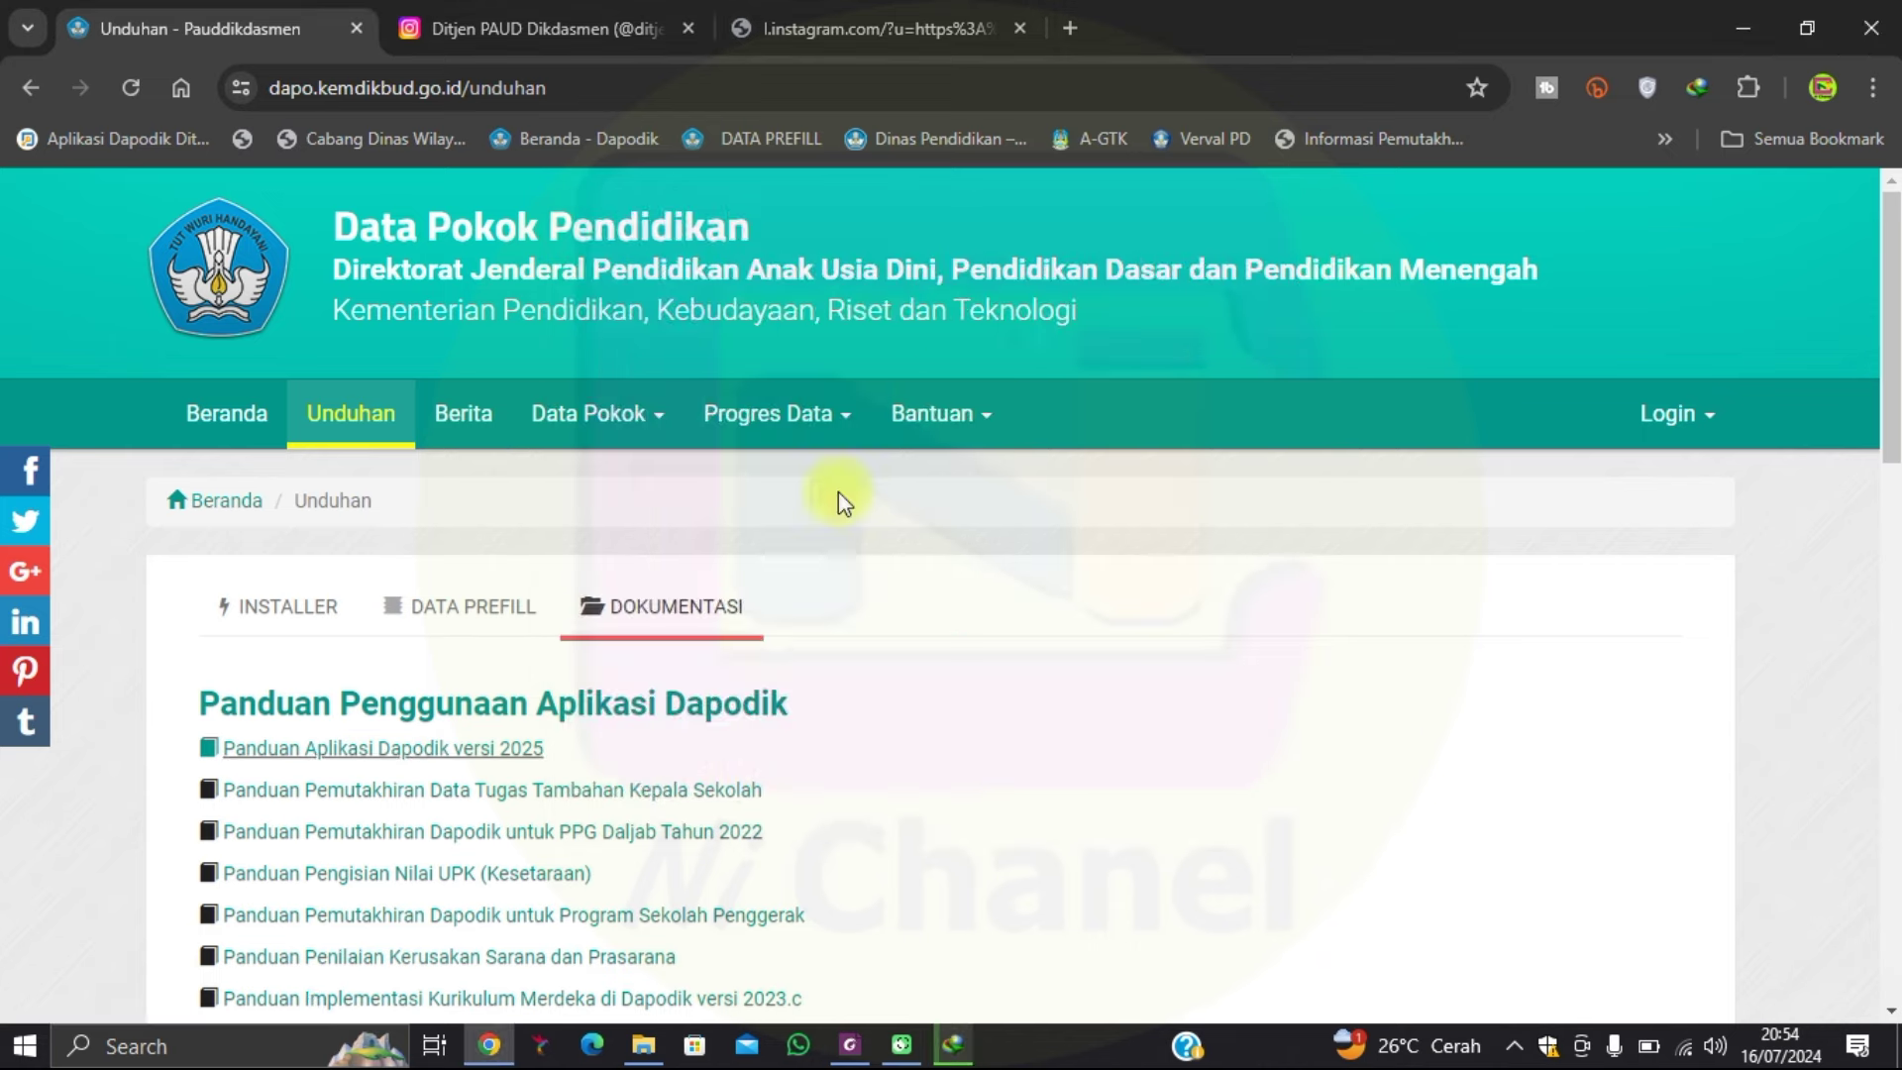
# Open Apps & features in Windows Settings and dismiss the completed guide download's dialog.
pyautogui.click(644, 1046)
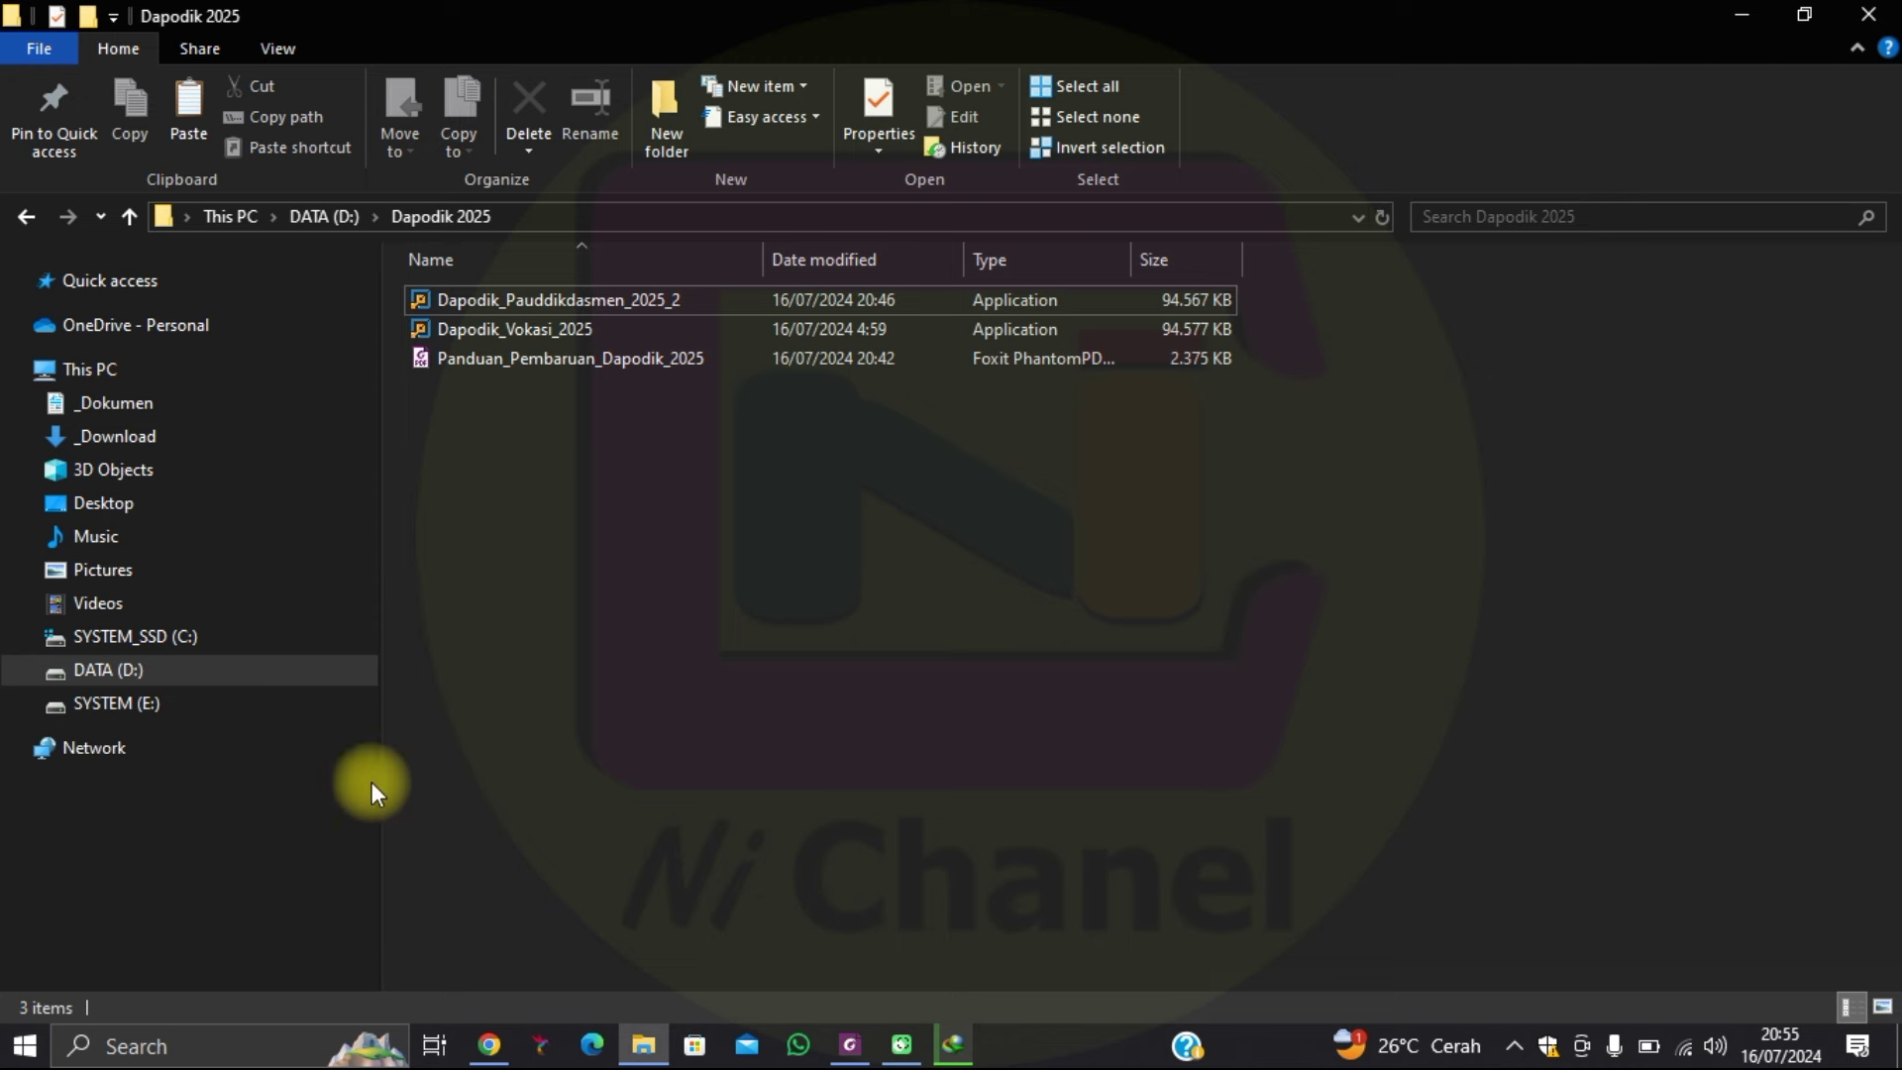
pyautogui.click(18, 1050)
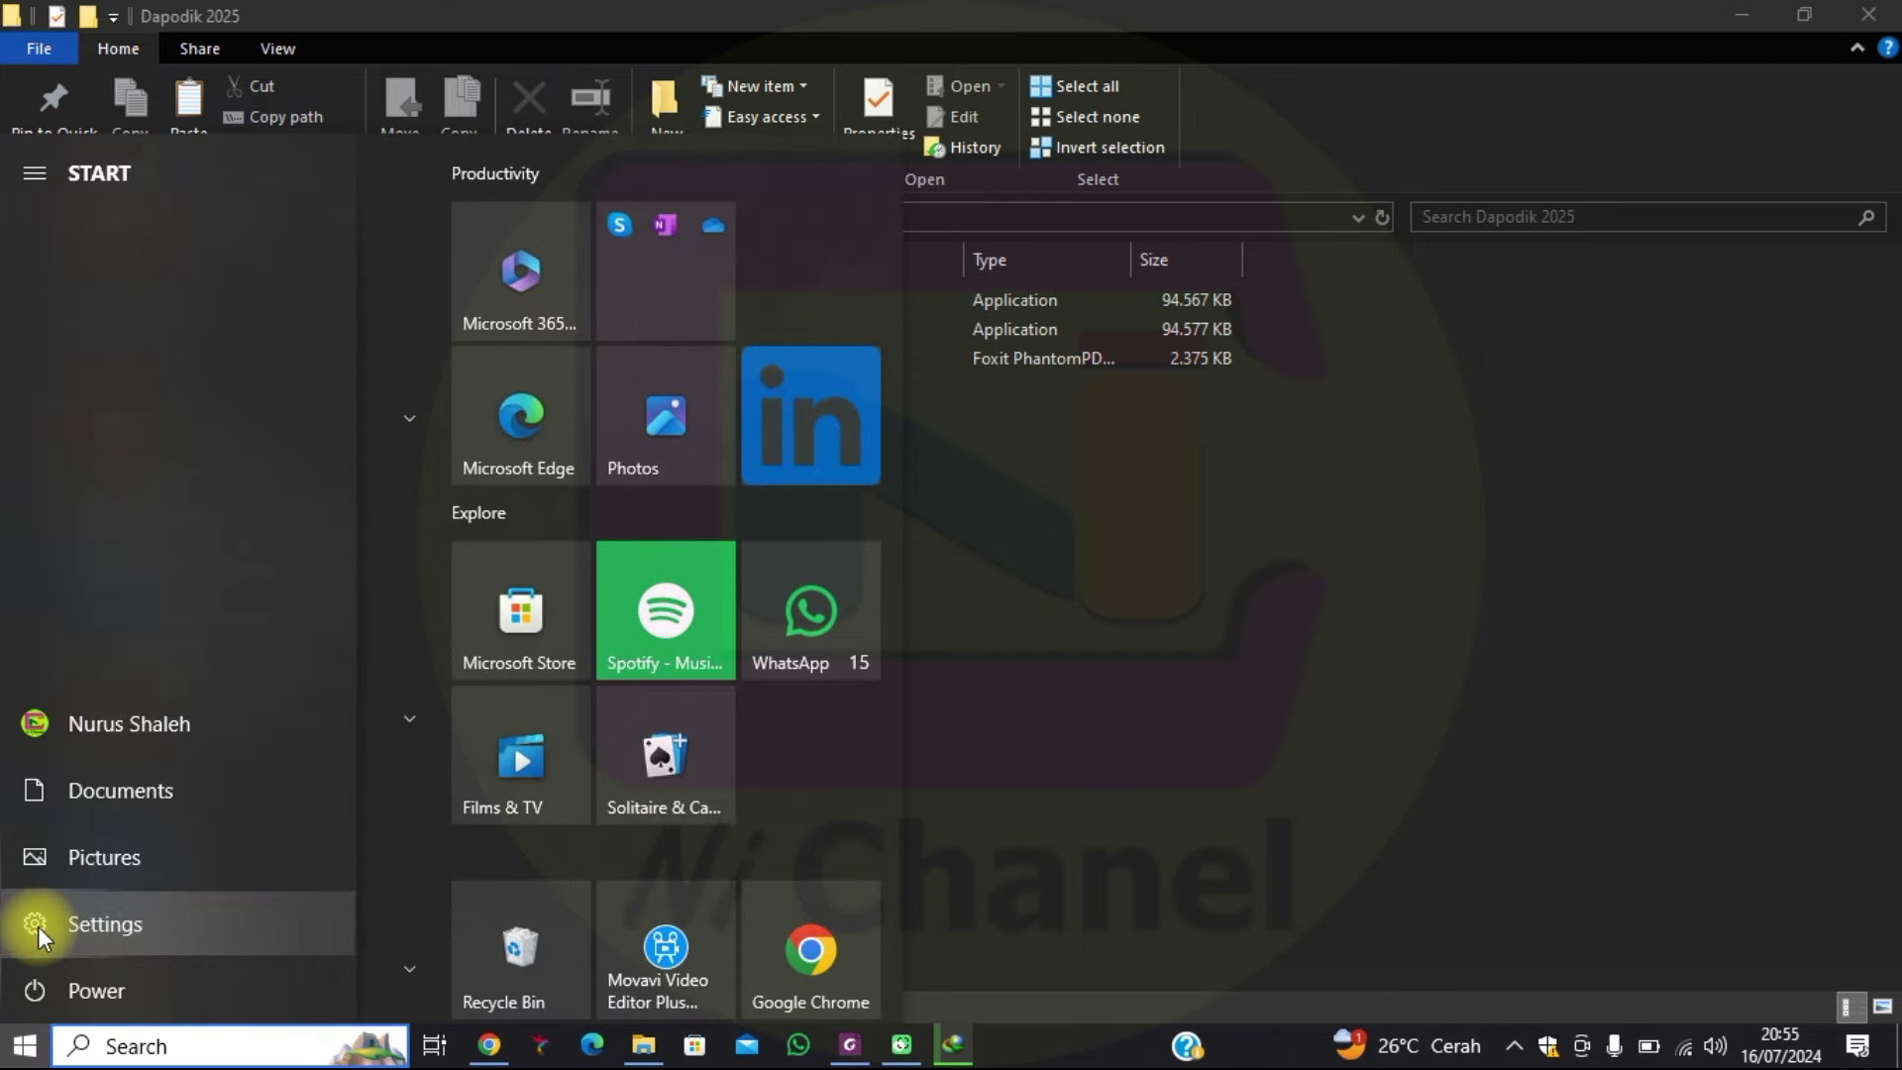
pyautogui.click(38, 925)
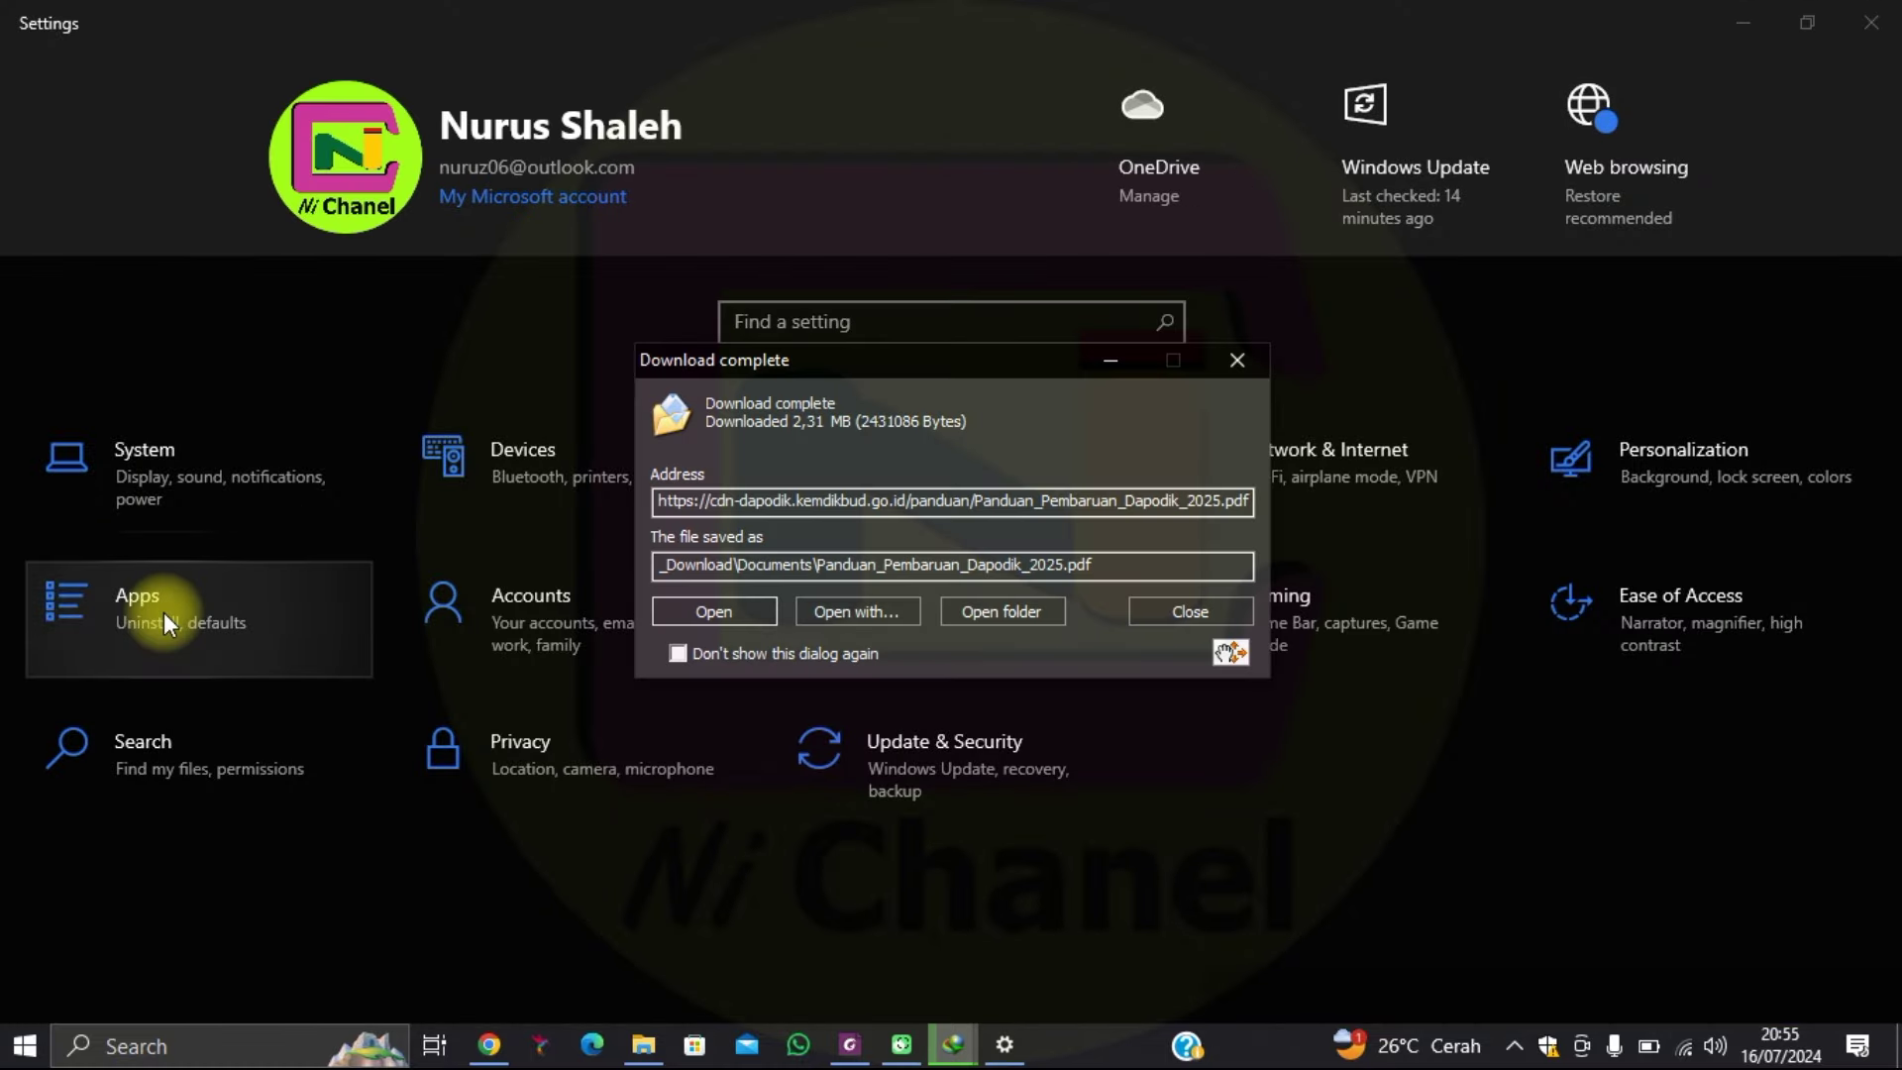
pyautogui.click(164, 613)
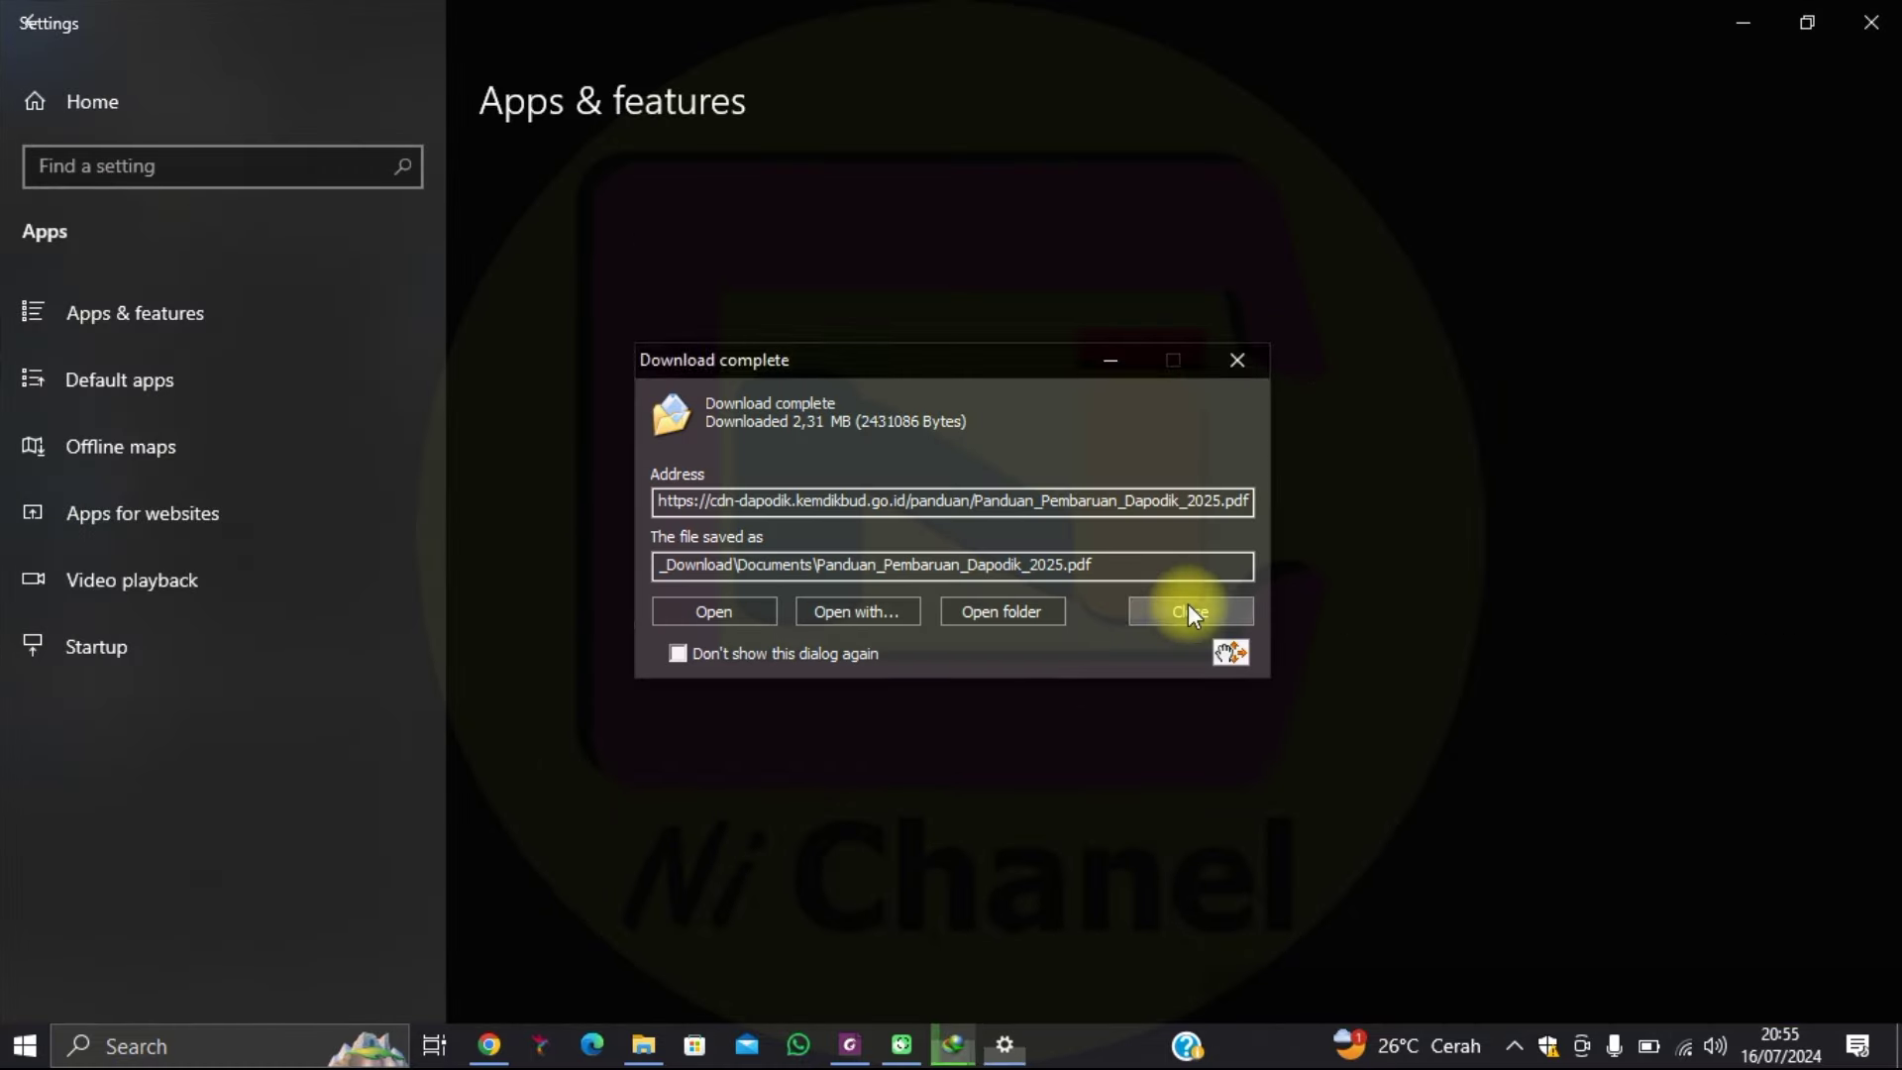
pyautogui.click(1190, 610)
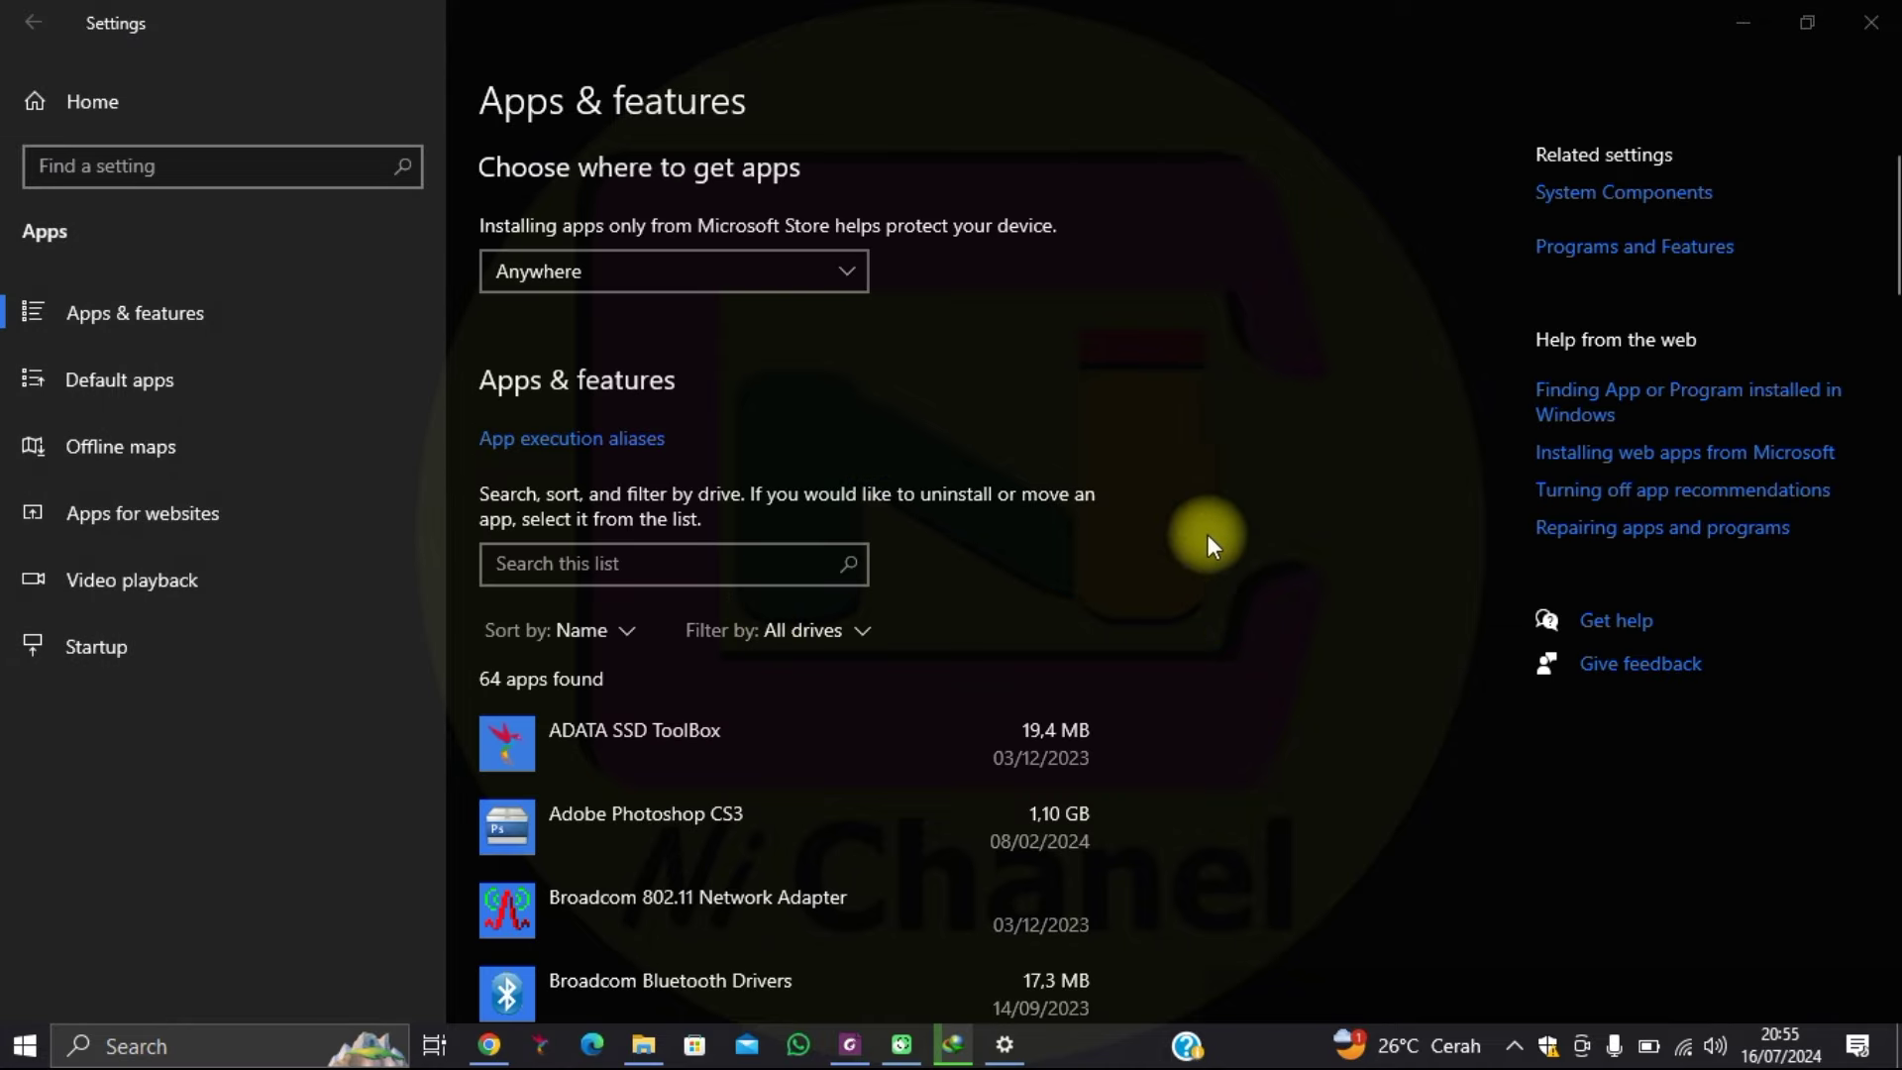
# Look through the installed apps and filter the list by "dapo".
pyautogui.scroll(-12, 1371, 413)
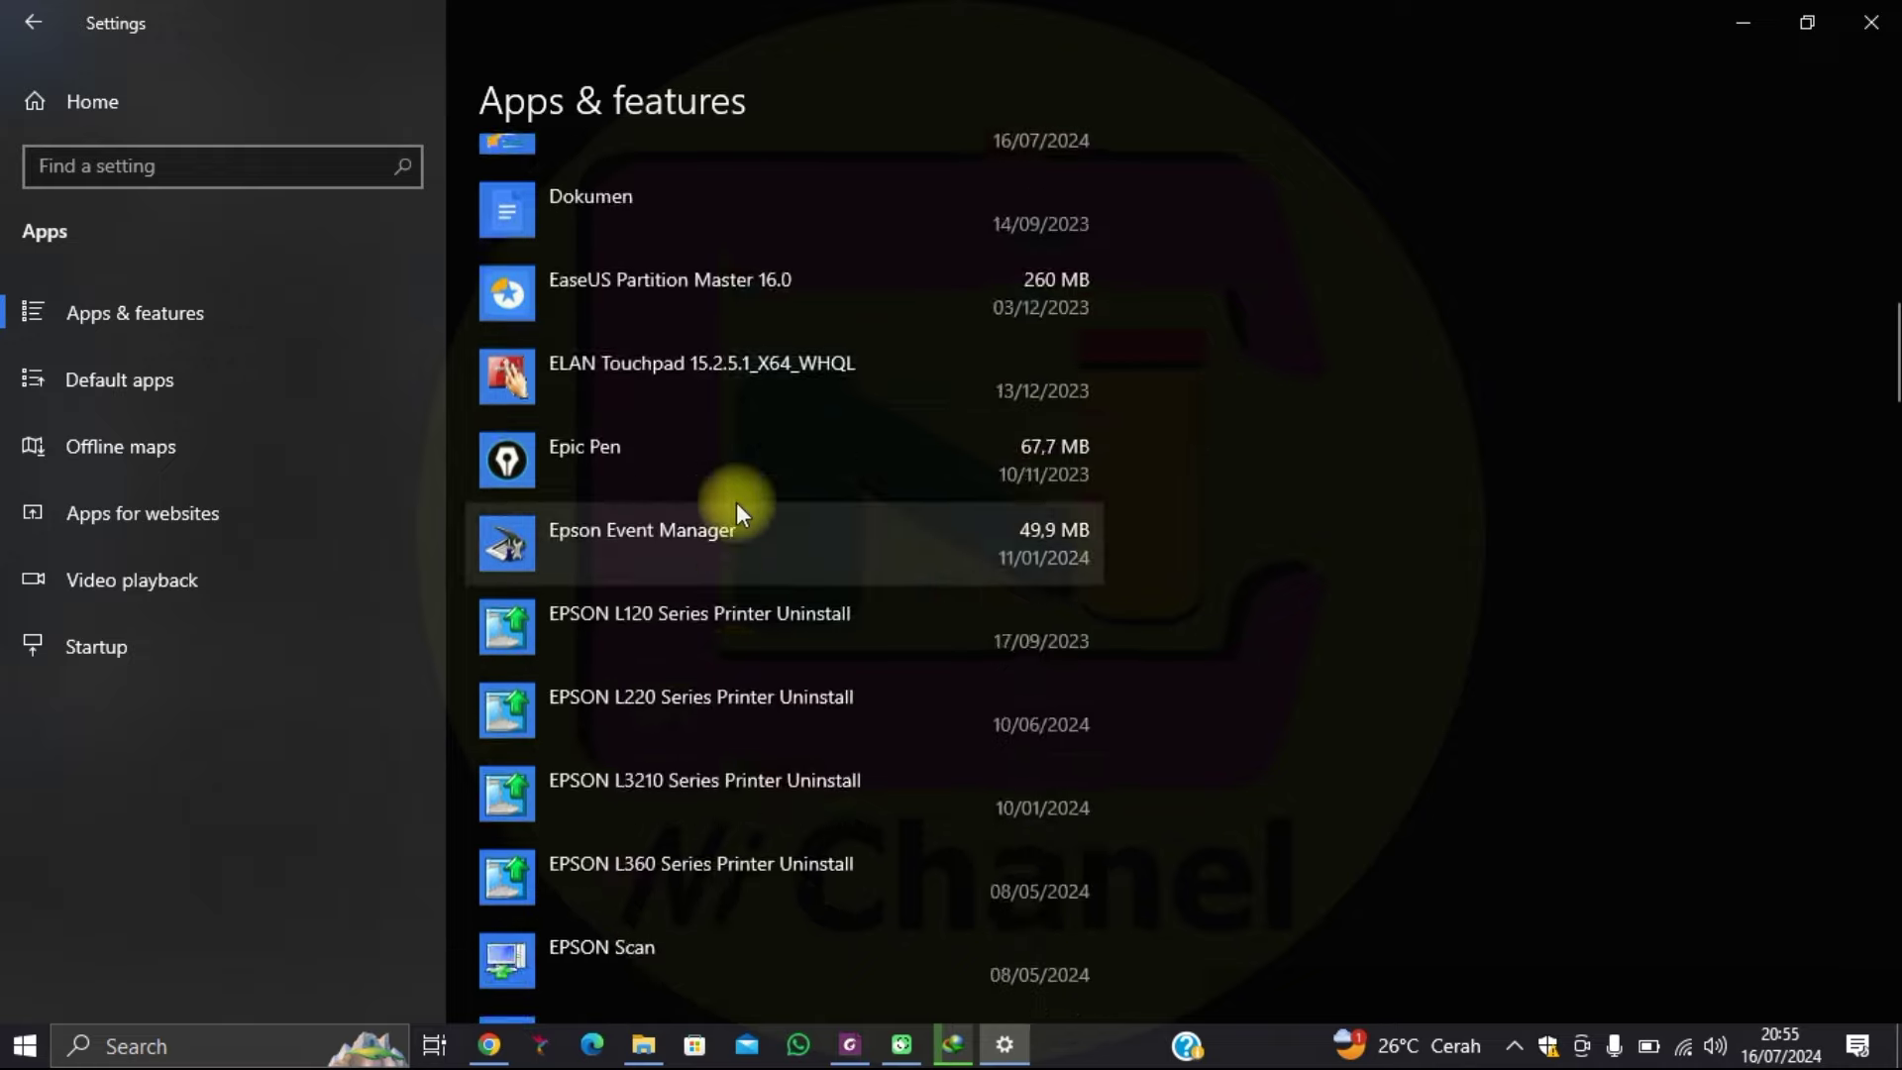
pyautogui.scroll(-10, 735, 505)
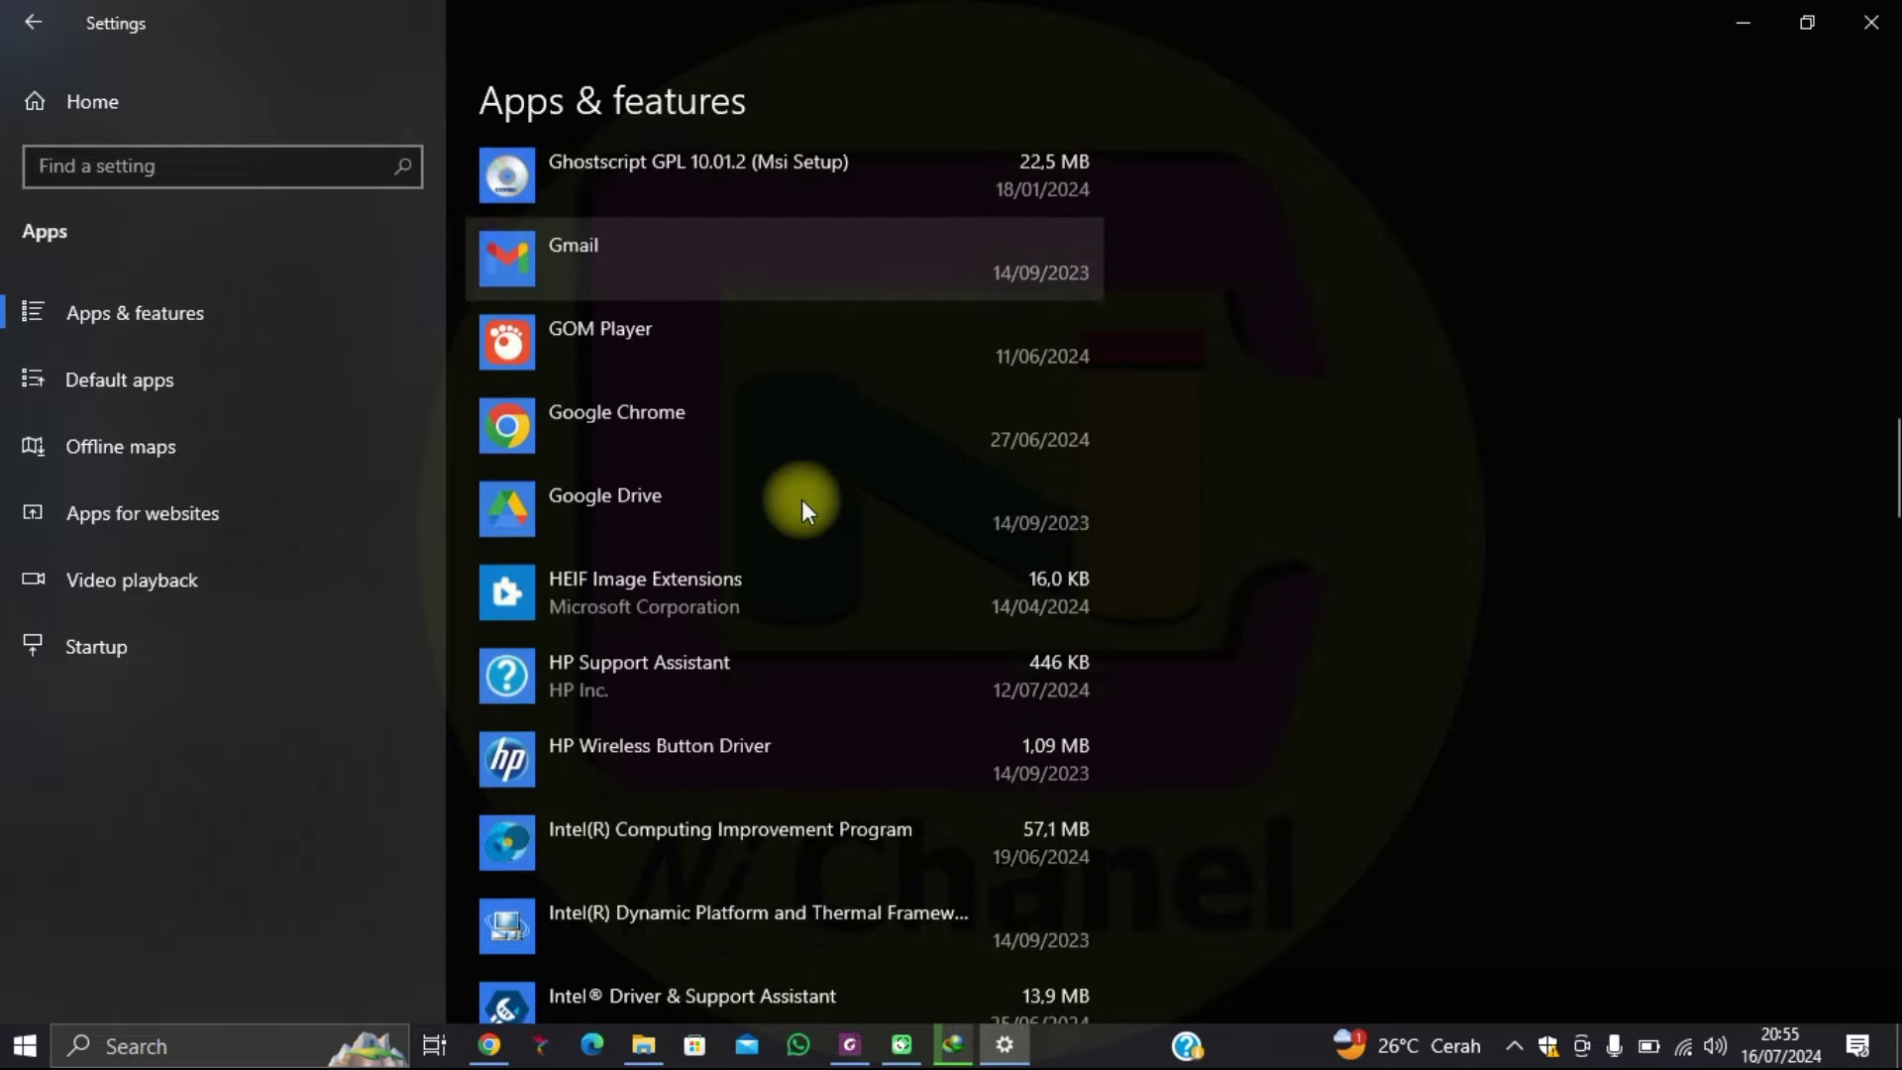
pyautogui.scroll(-10, 801, 500)
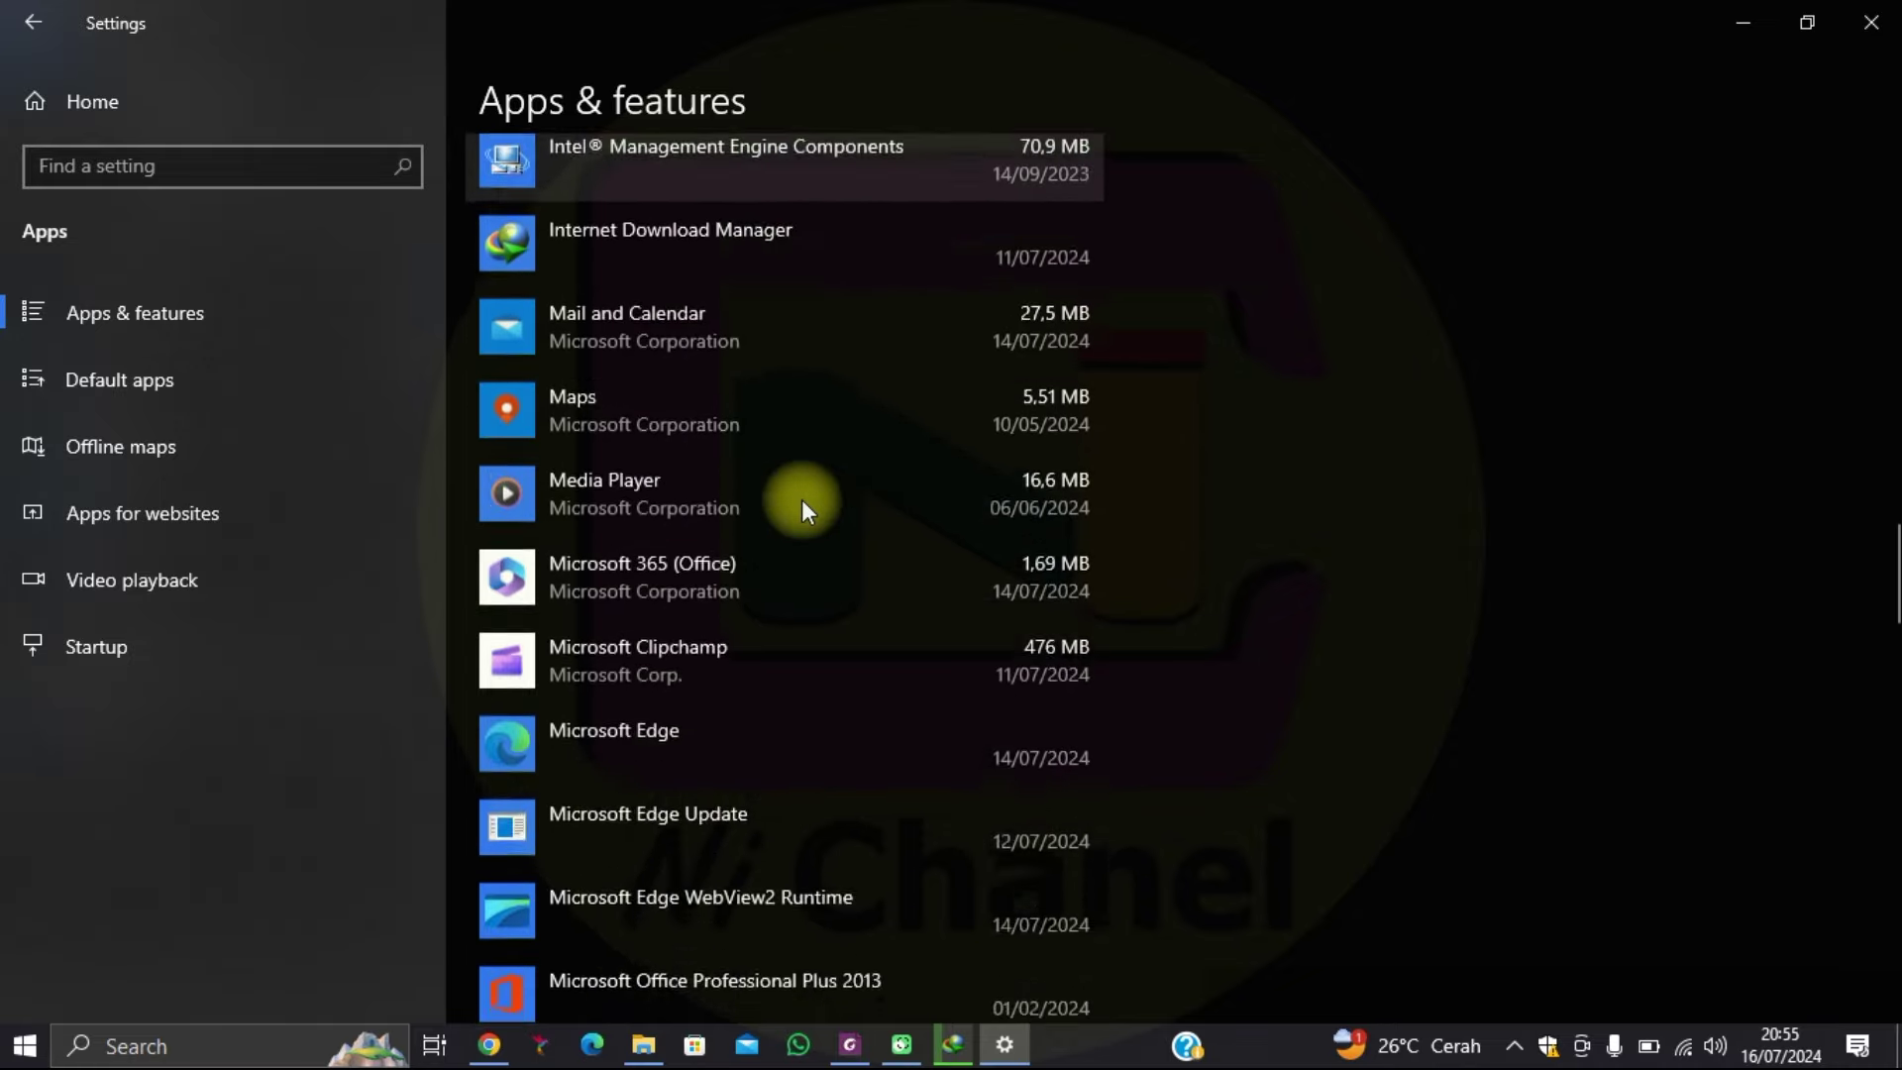
pyautogui.scroll(-10, 801, 500)
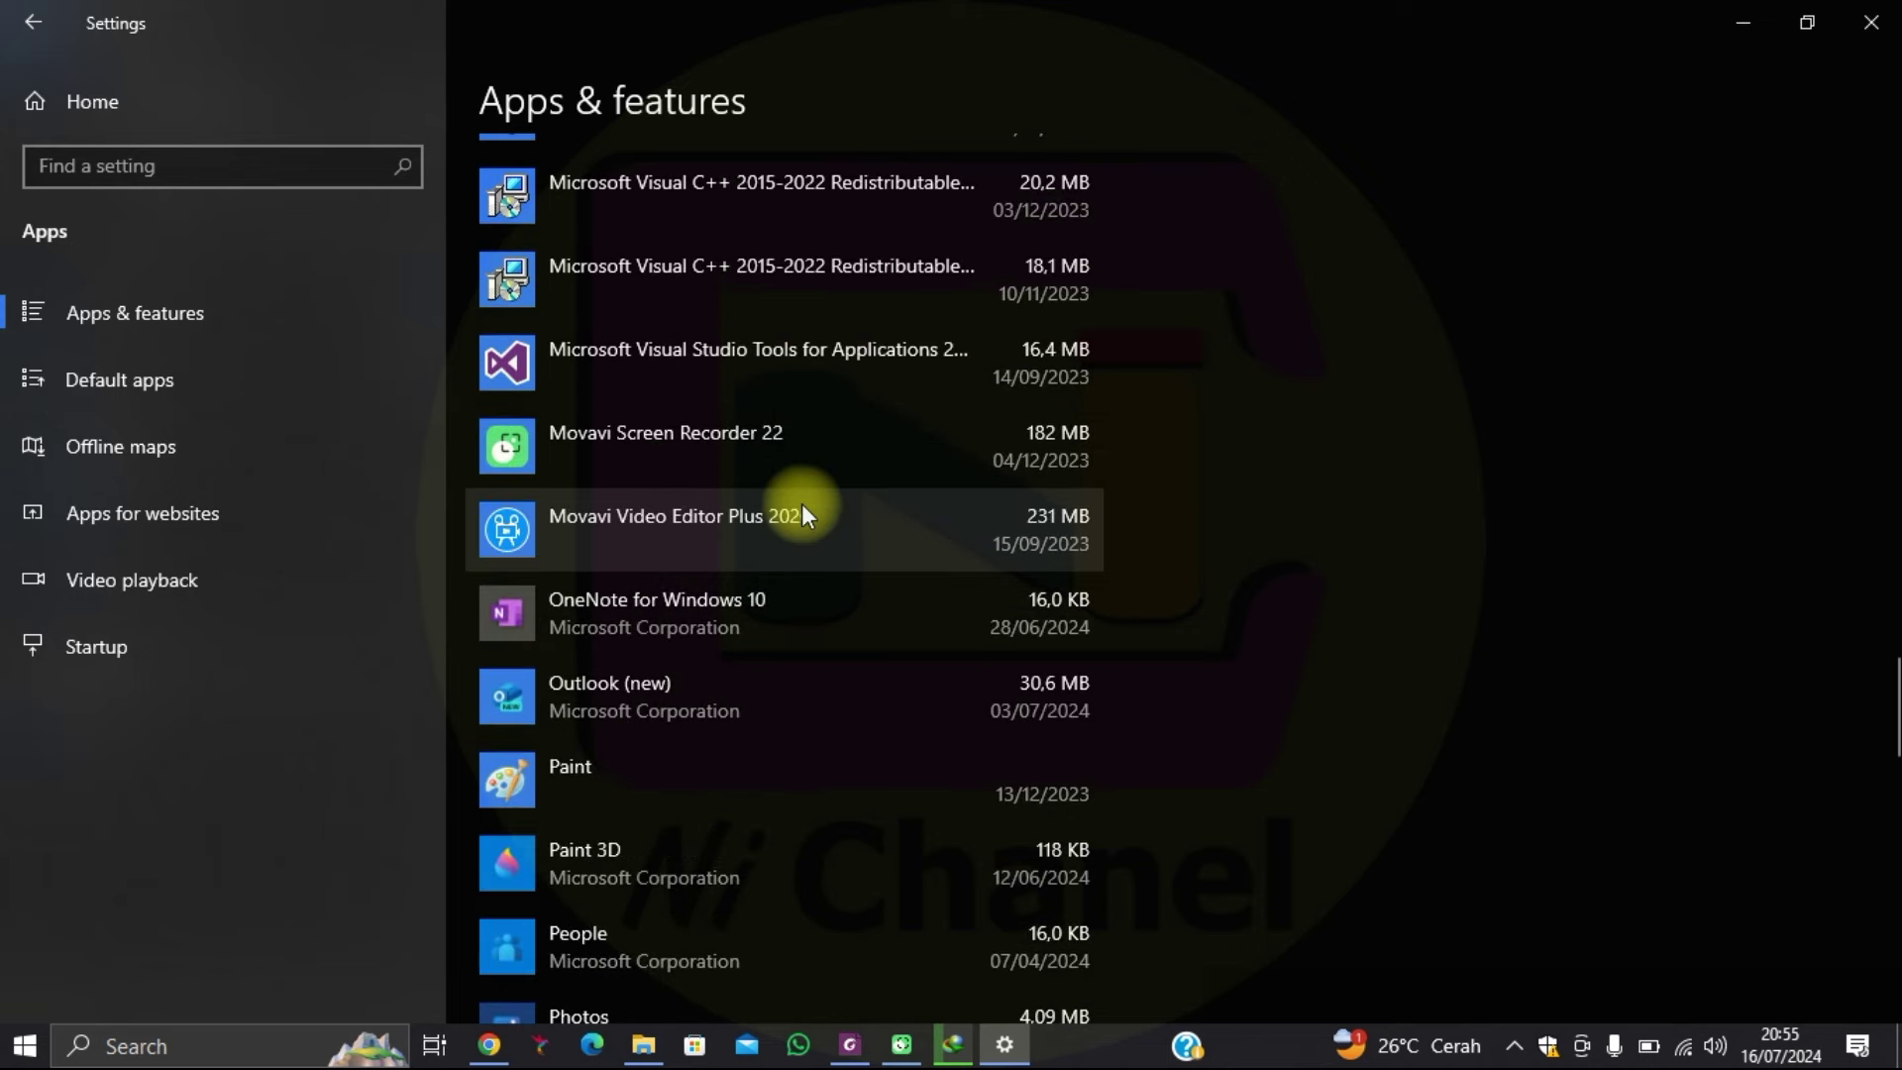
pyautogui.click(755, 558)
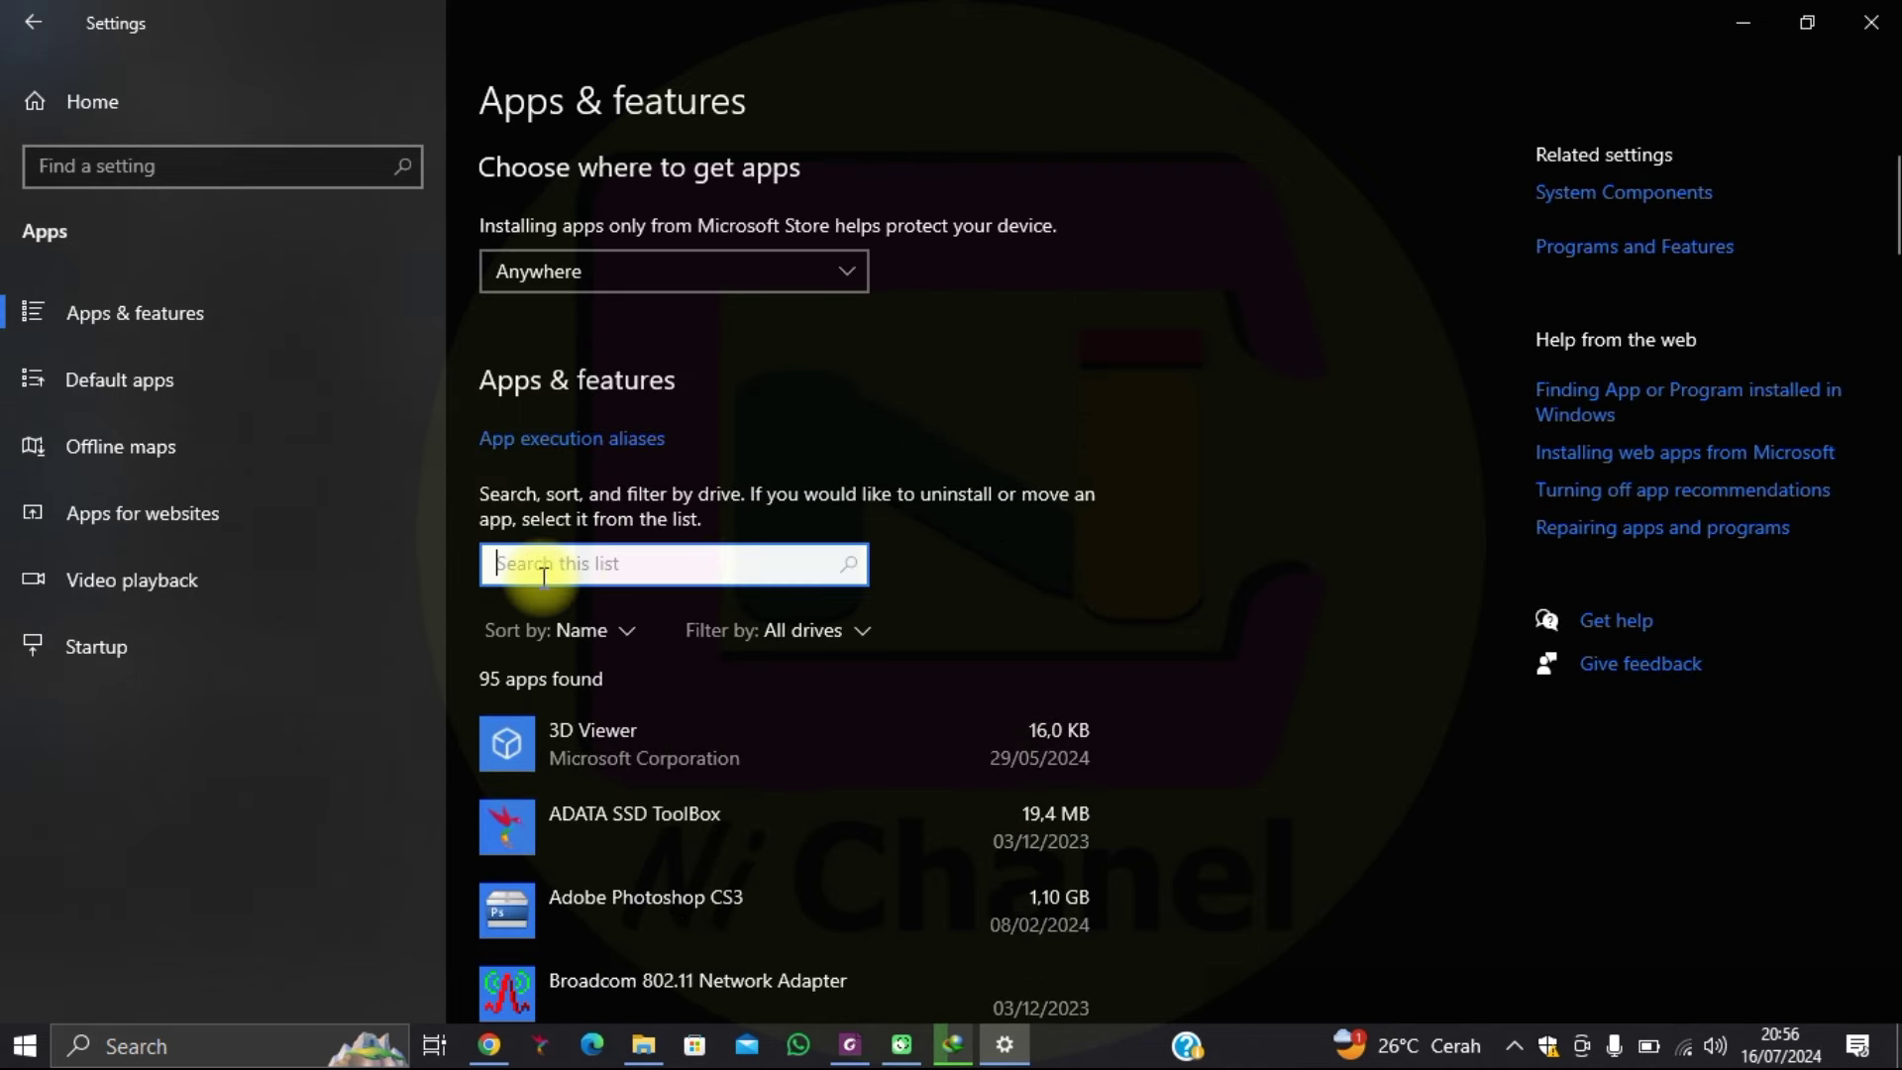
pyautogui.write('da')
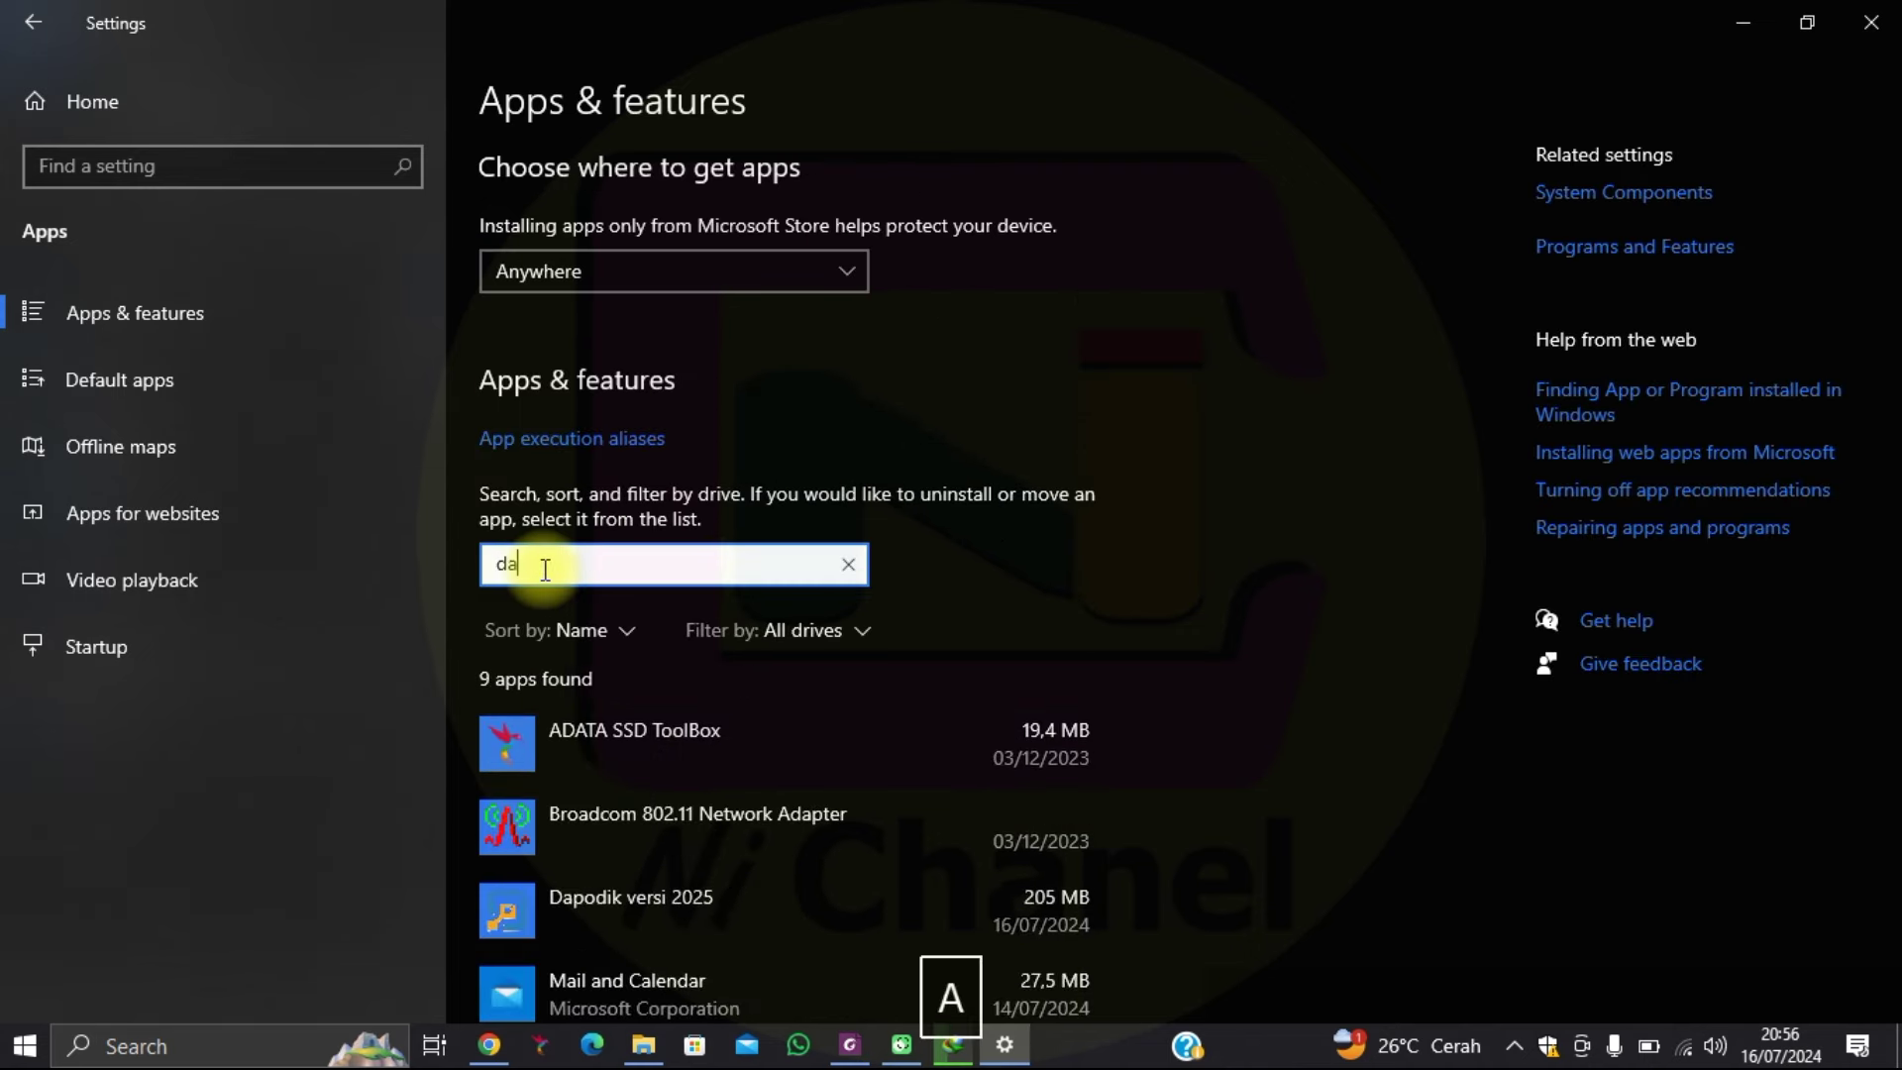
pyautogui.write('po')
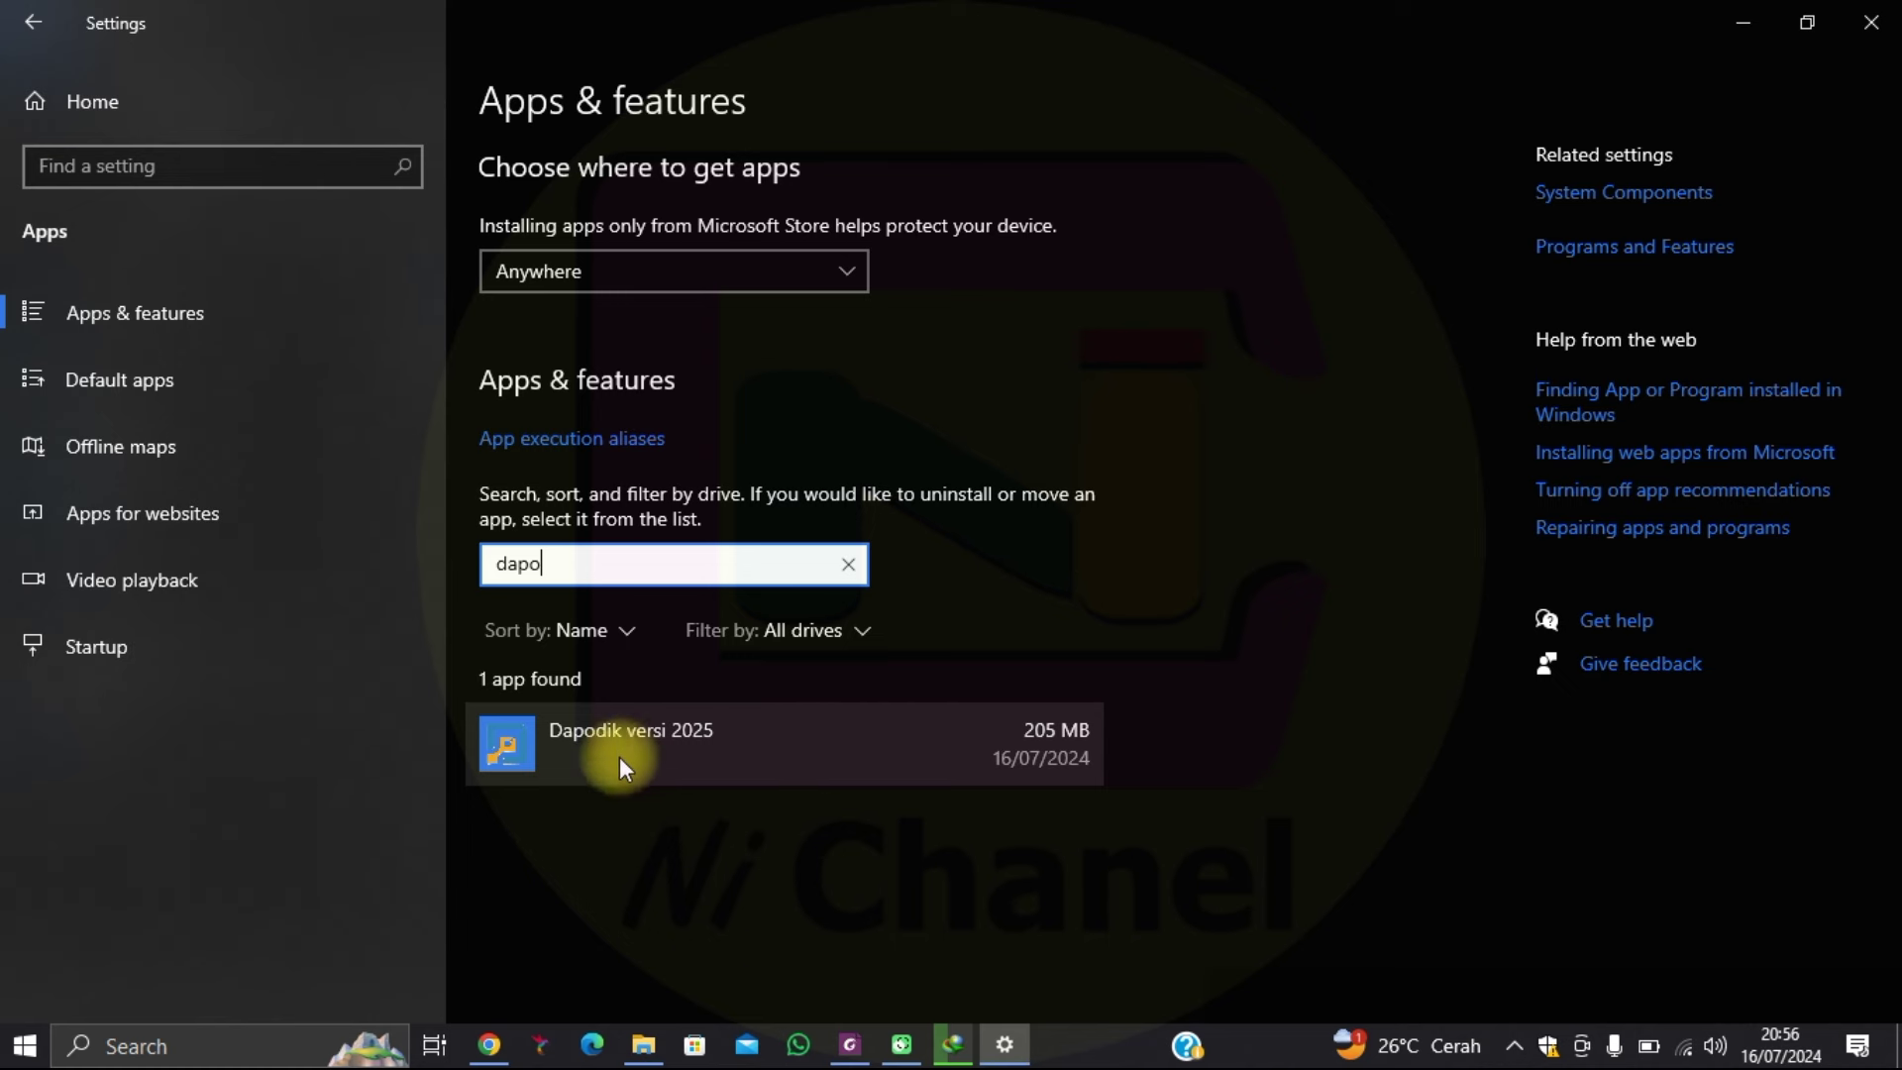
# Uninstall Dapodik versi 2025 and confirm removing it with all its components.
pyautogui.click(791, 735)
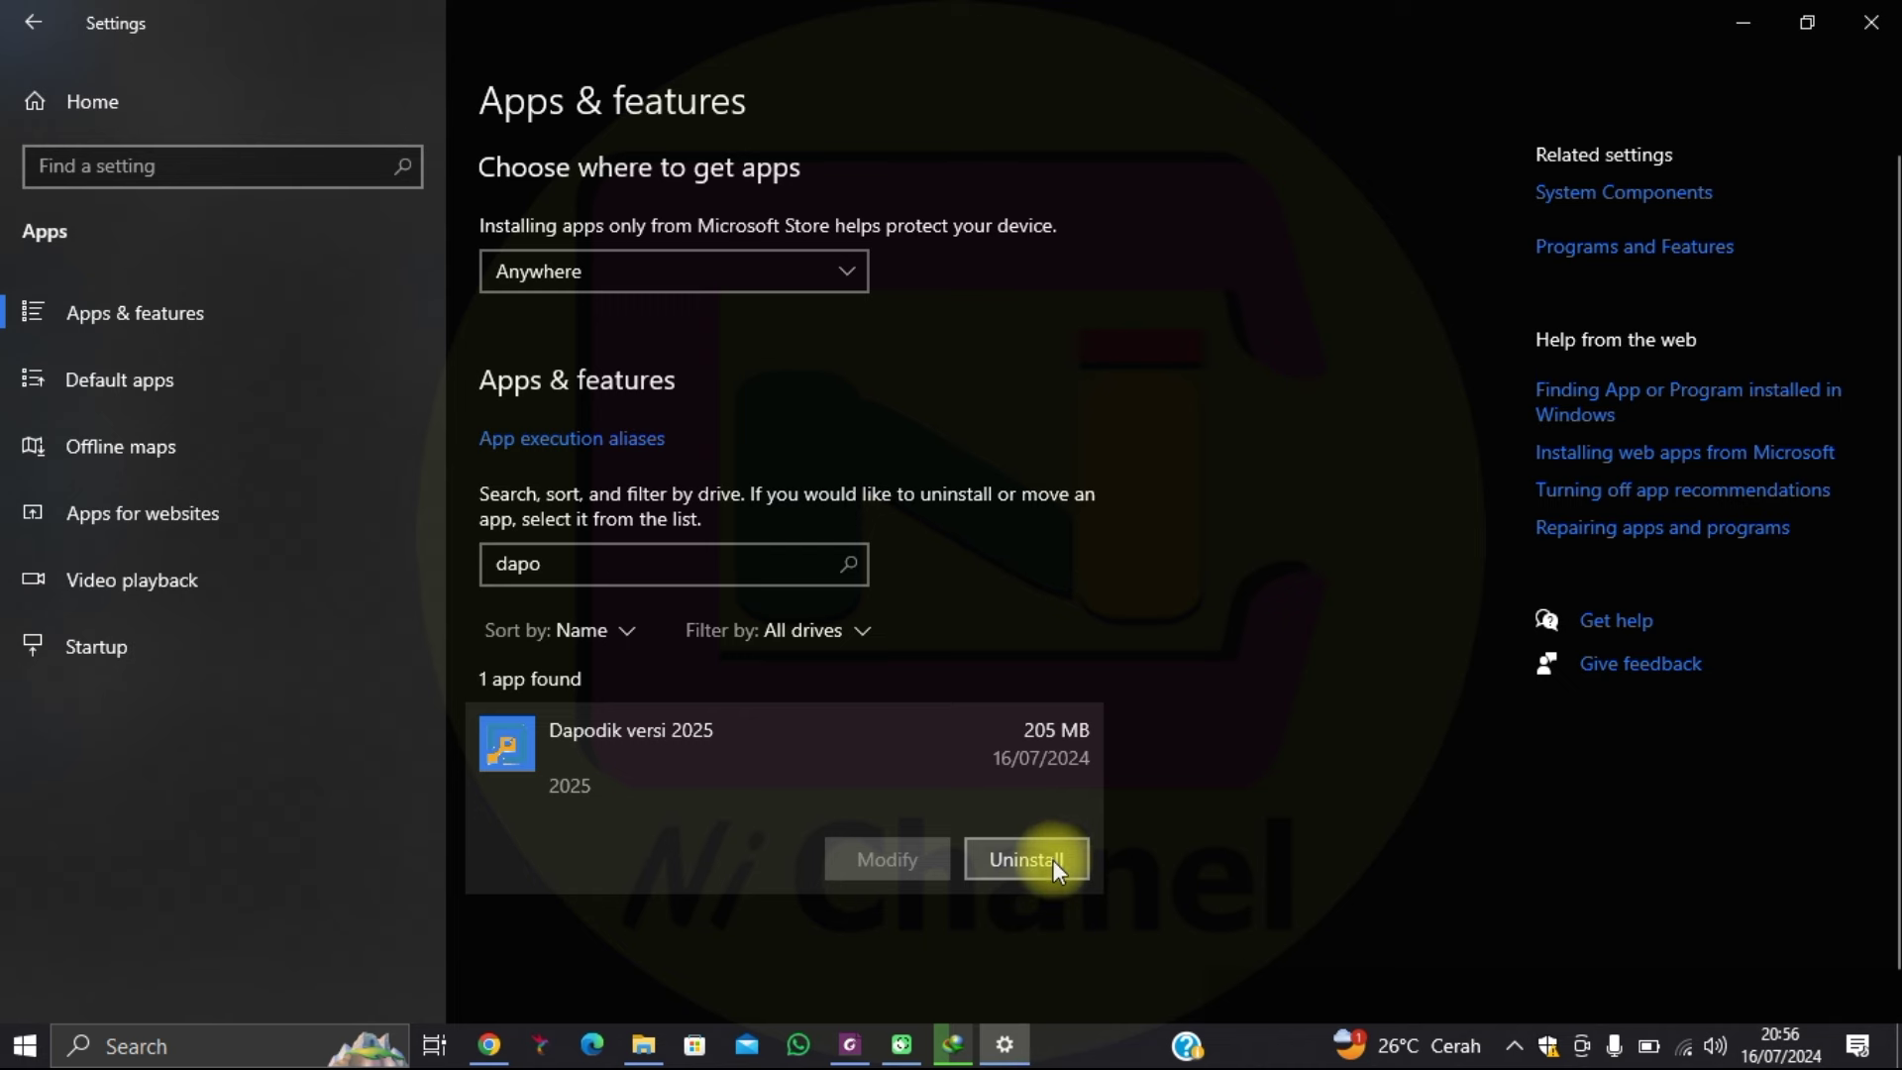
pyautogui.click(1052, 859)
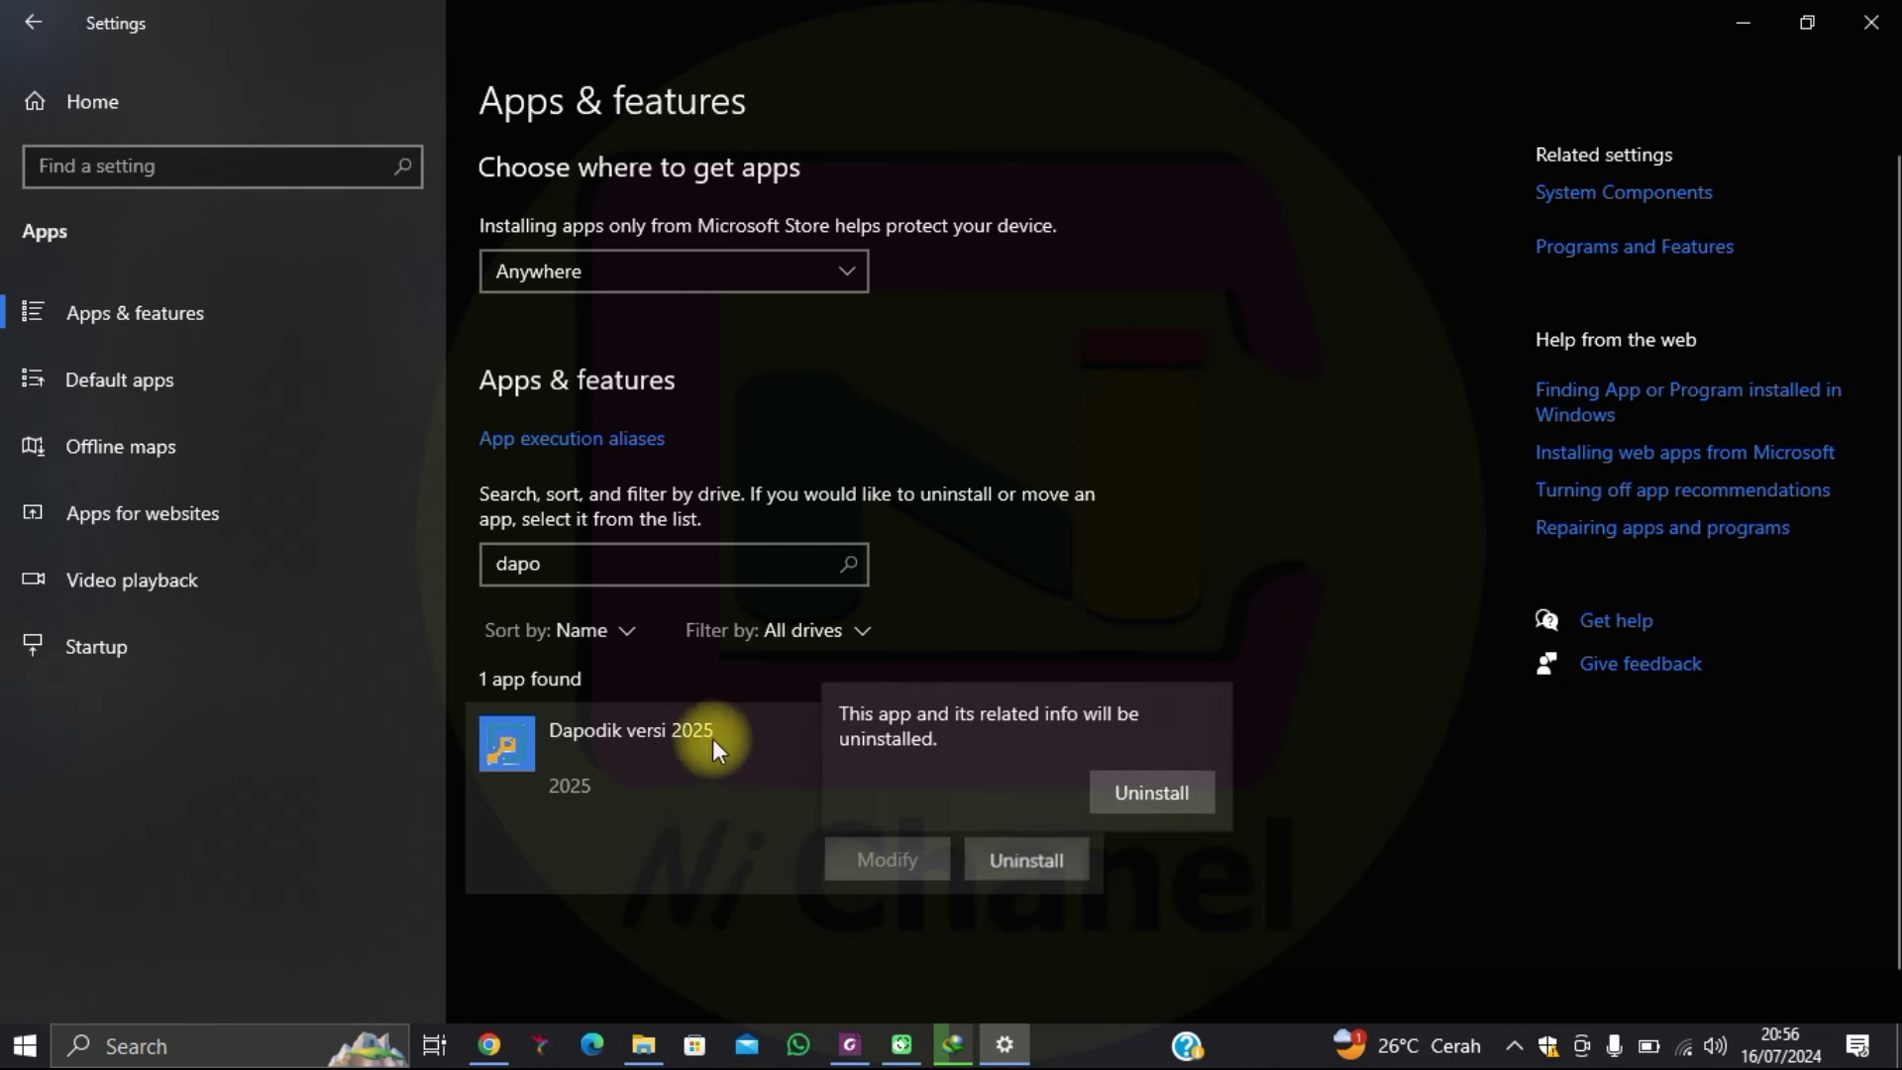
pyautogui.click(1139, 796)
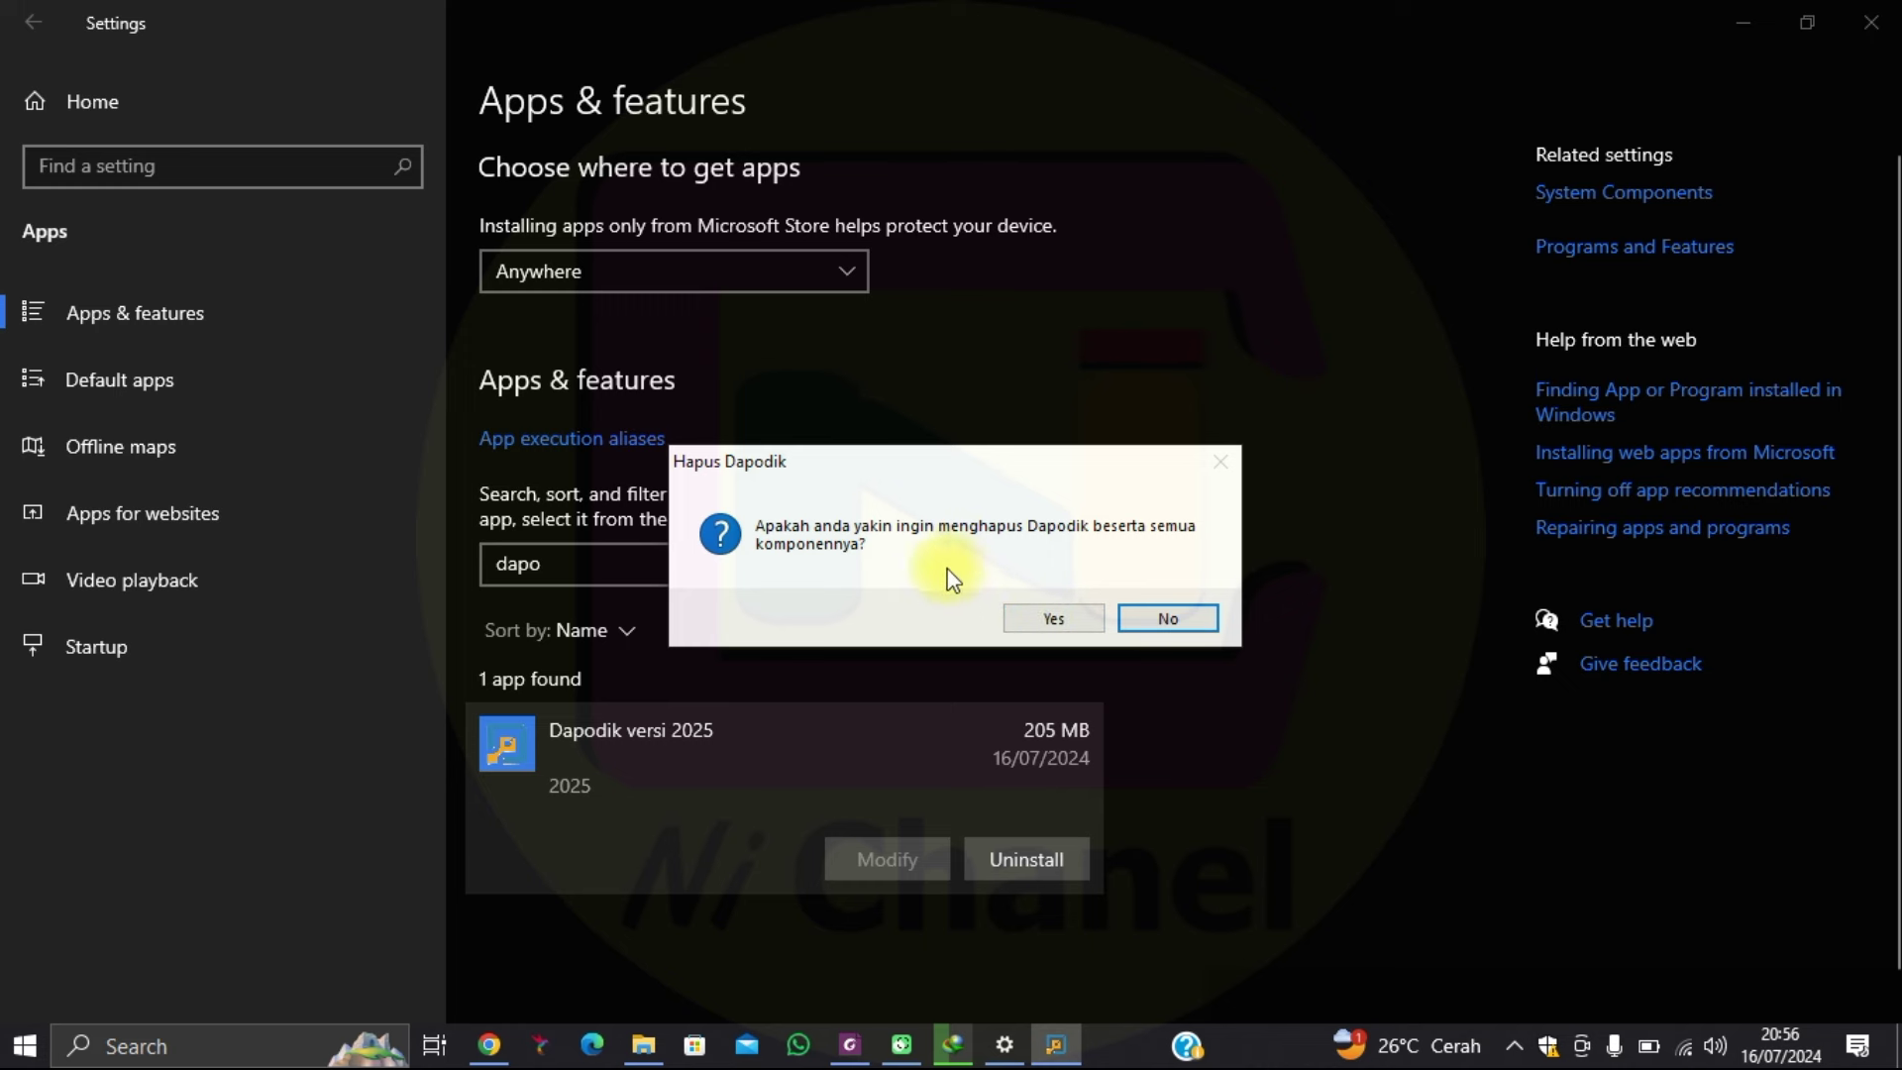
pyautogui.click(1041, 624)
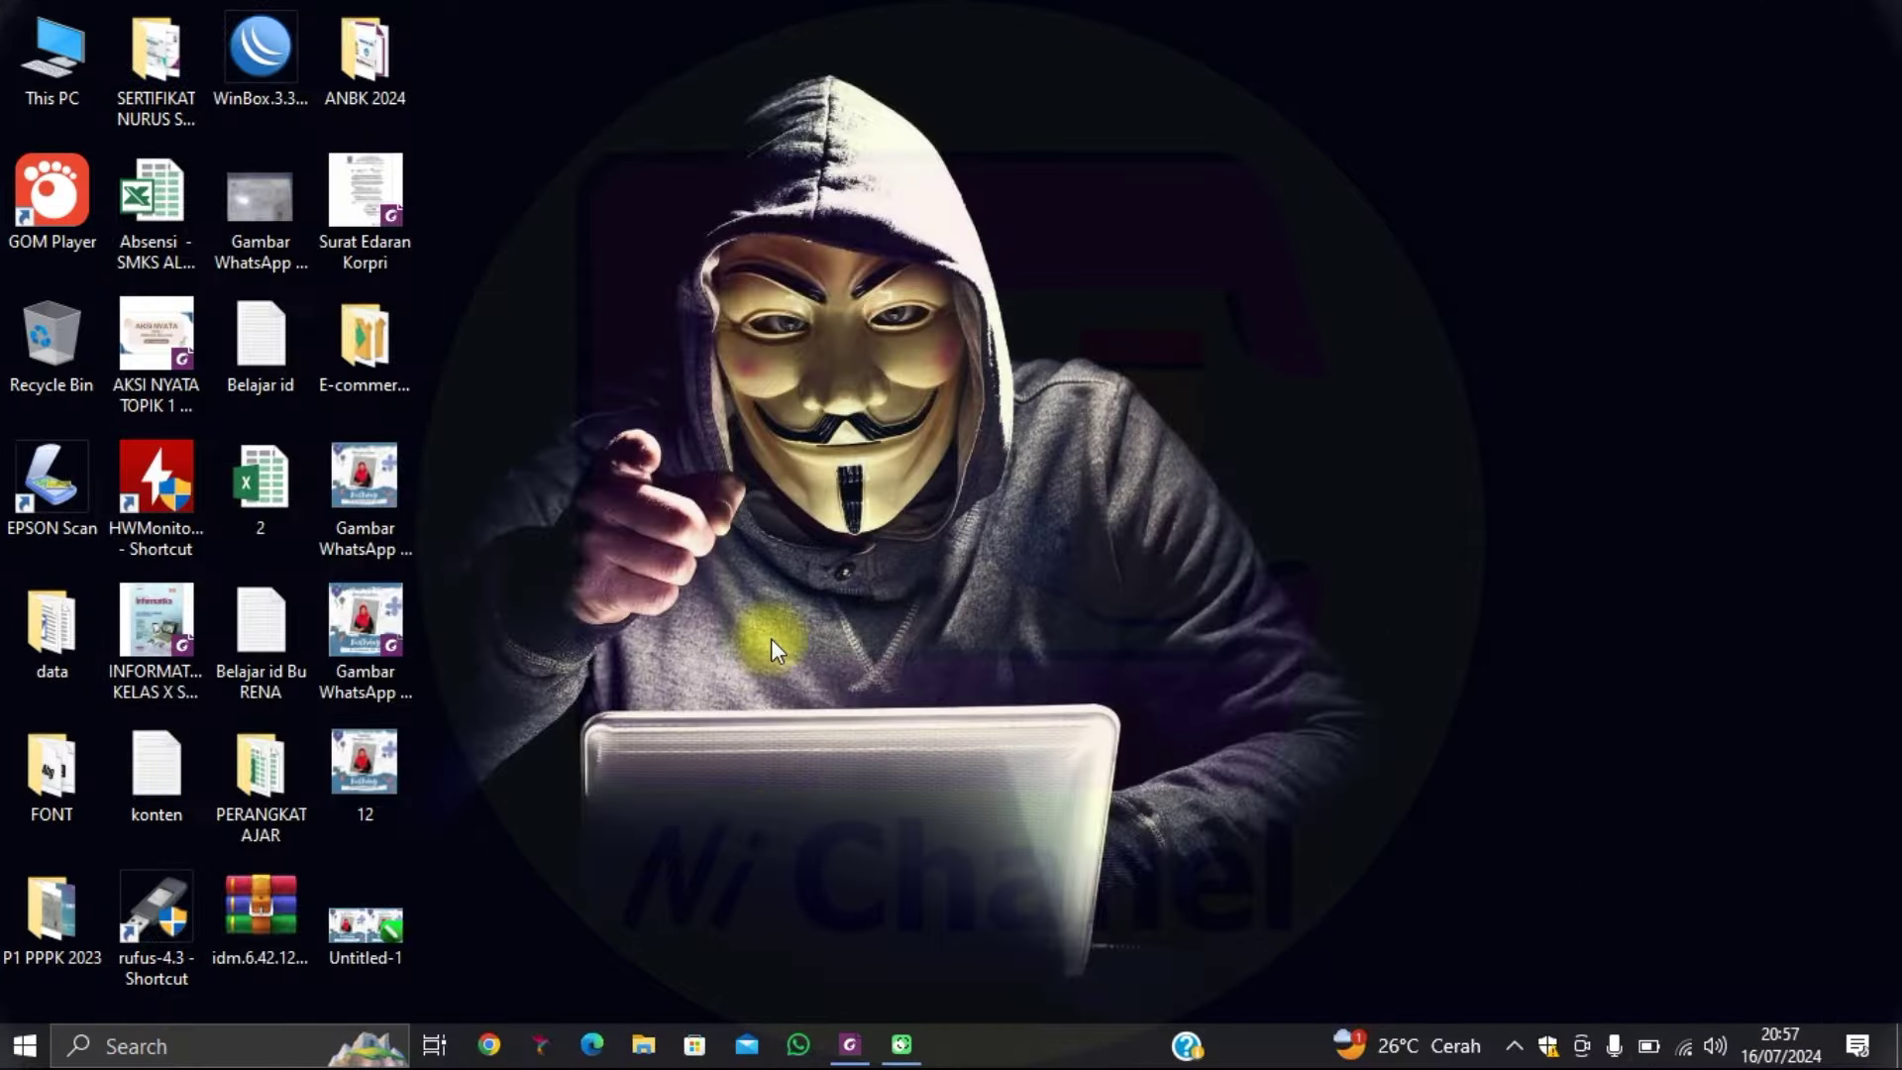
# Open the Dapodik 2025 folder on DATA (D:) in File Explorer and examine the Dapodik_Vokasi_2025 installer's file details.
pyautogui.click(644, 1046)
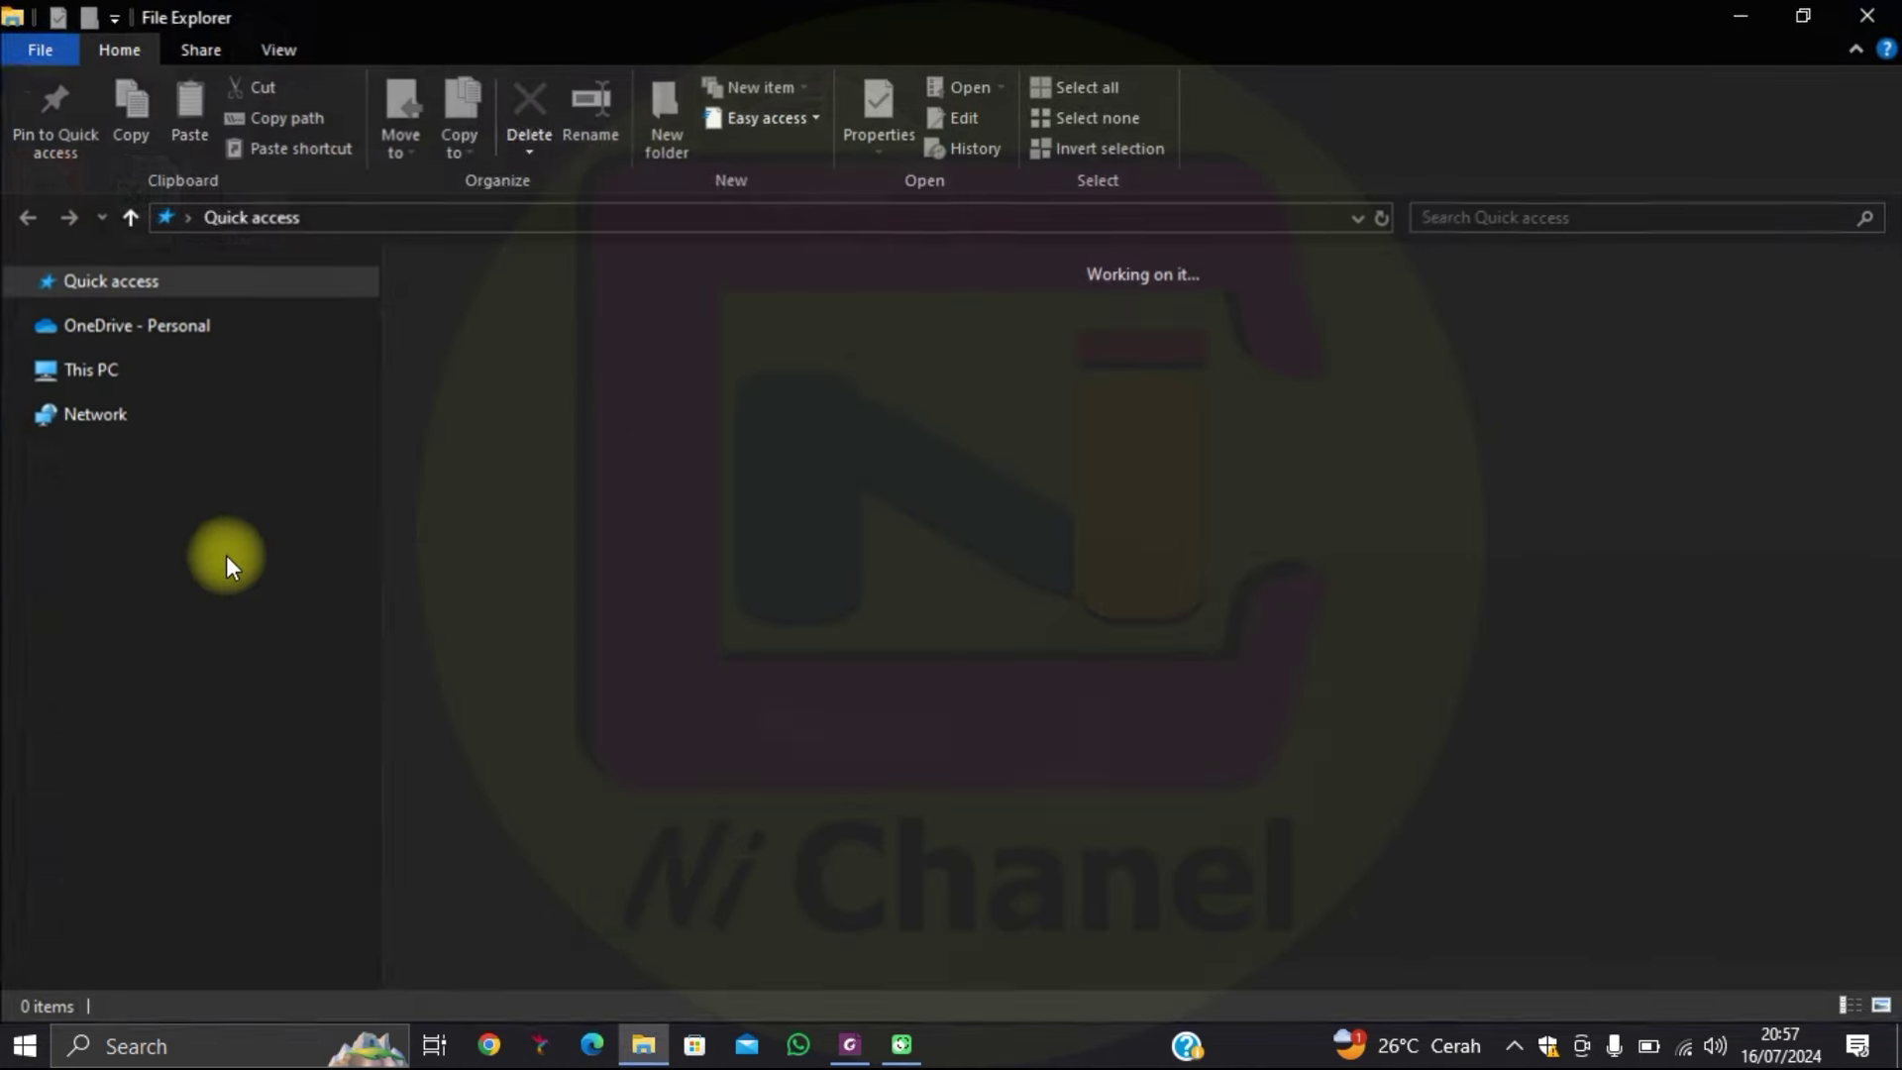
pyautogui.click(131, 673)
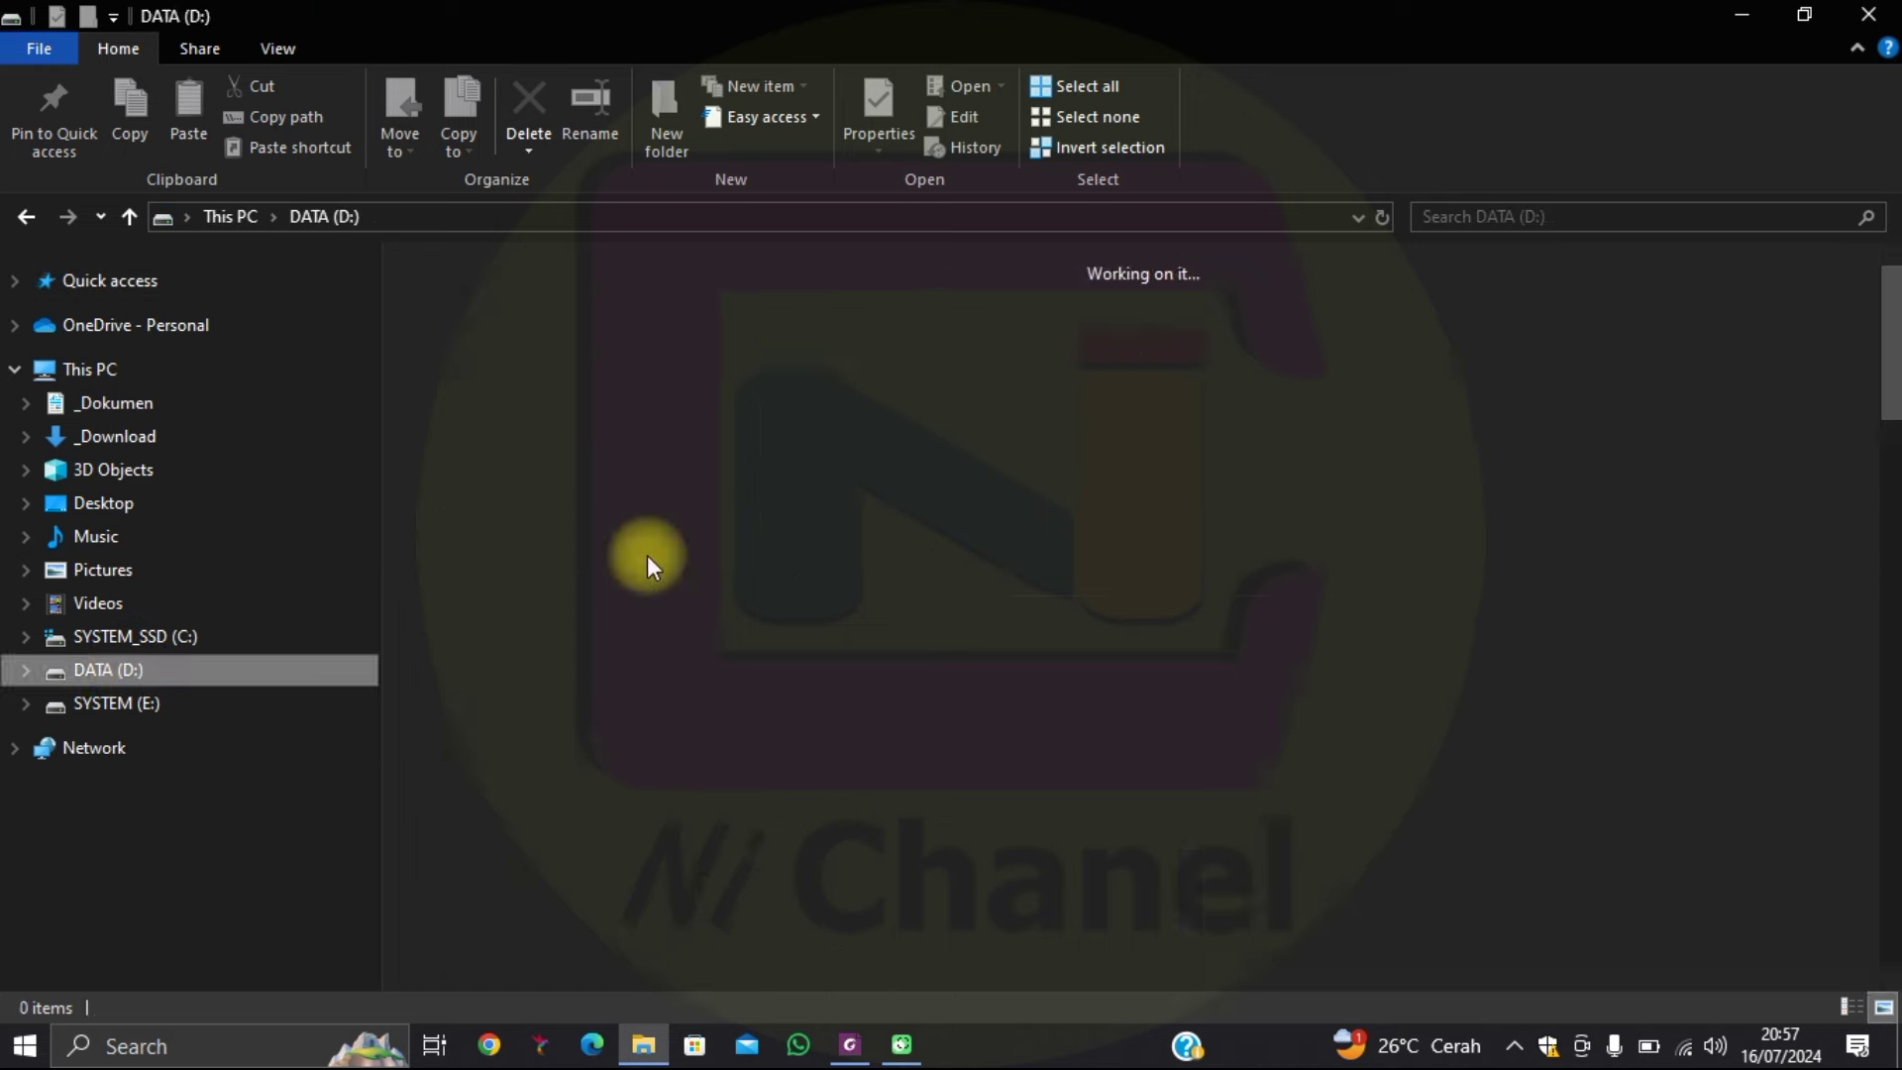
pyautogui.click(735, 479)
pyautogui.click(1614, 512)
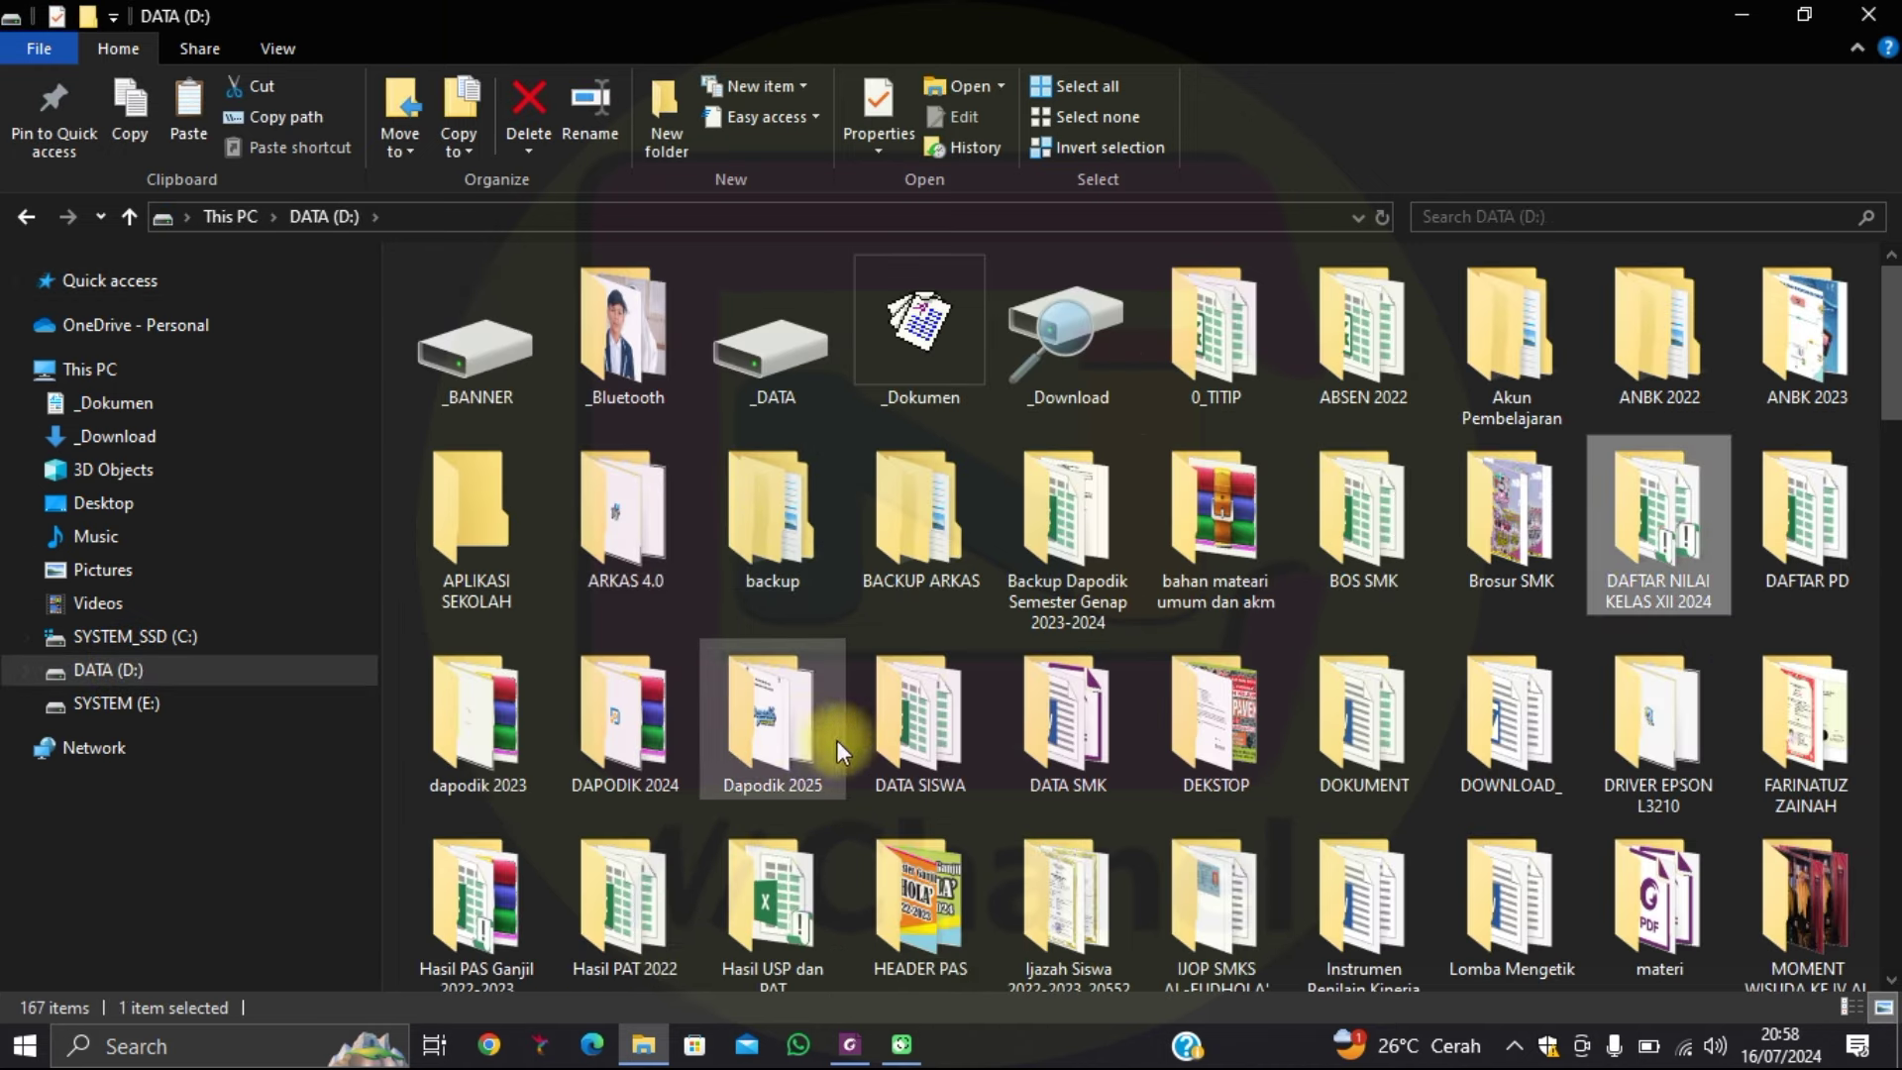
pyautogui.doubleClick(806, 734)
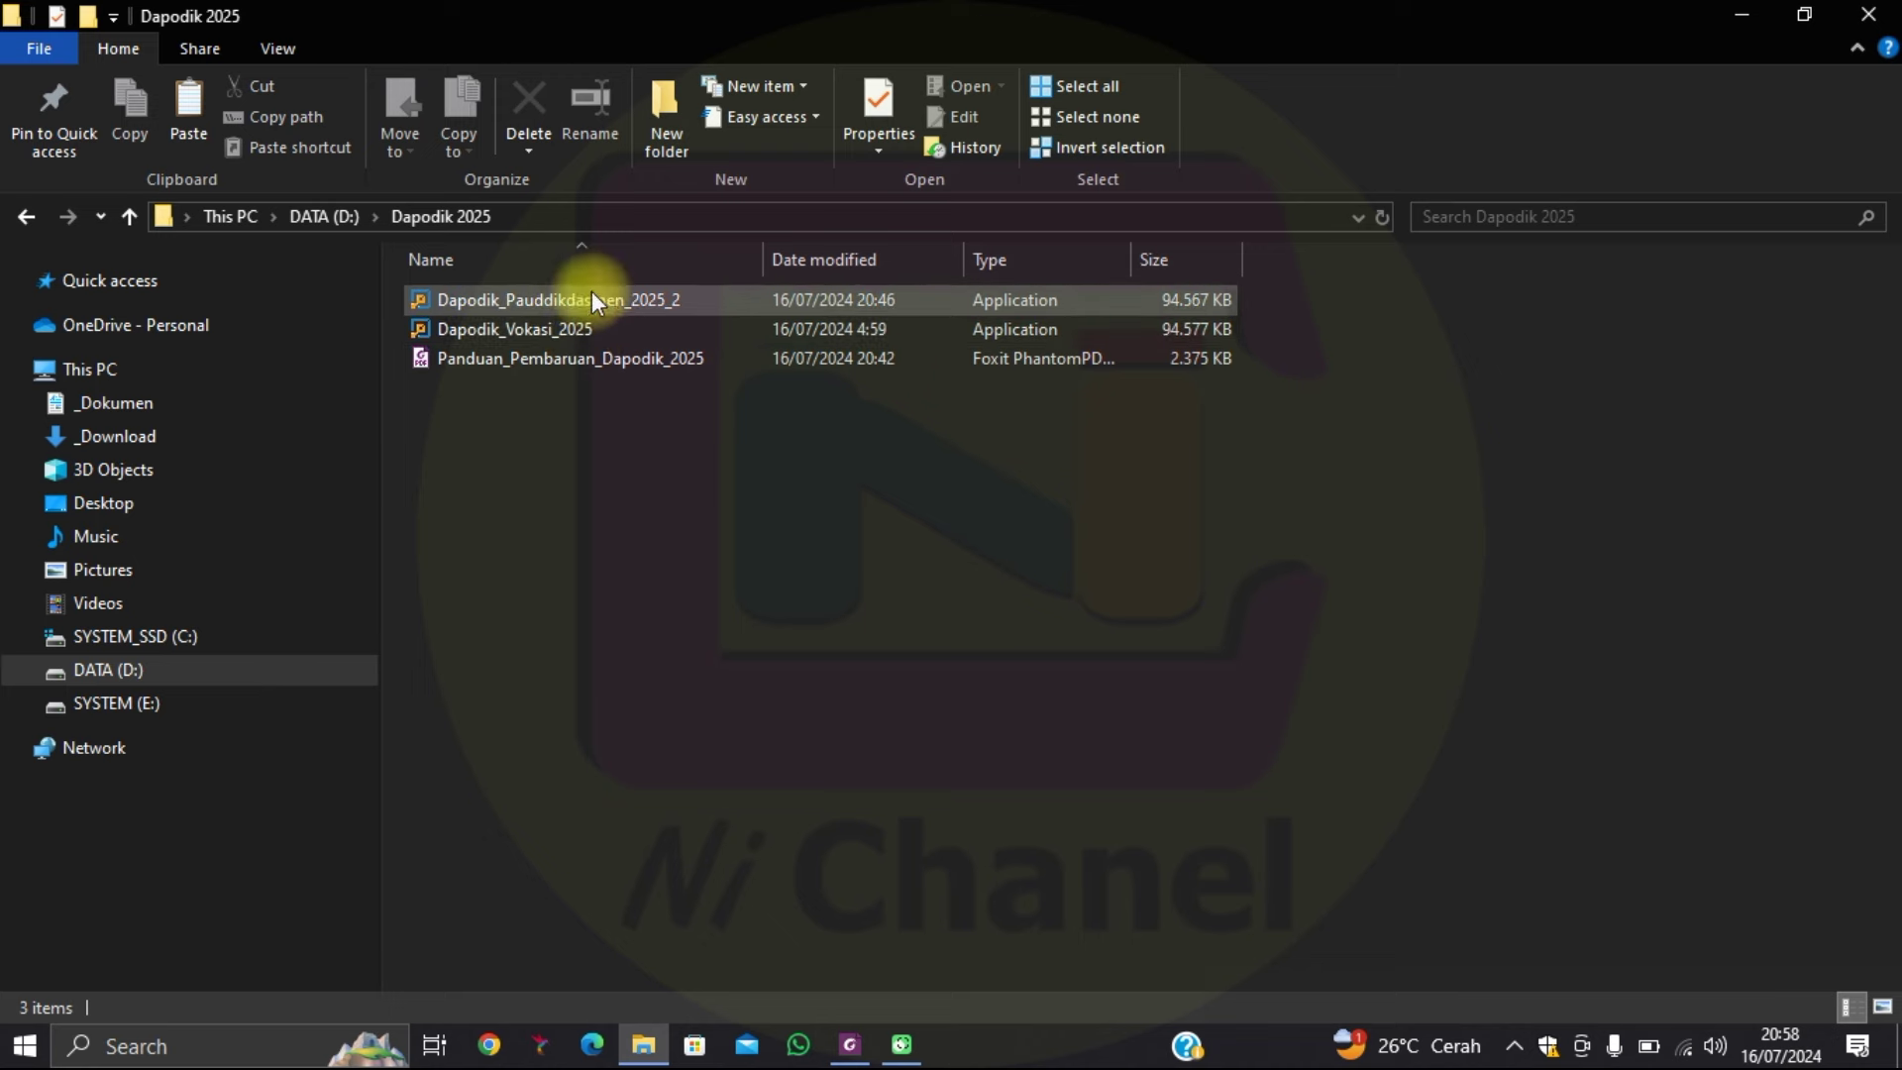
pyautogui.moveTo(507, 331)
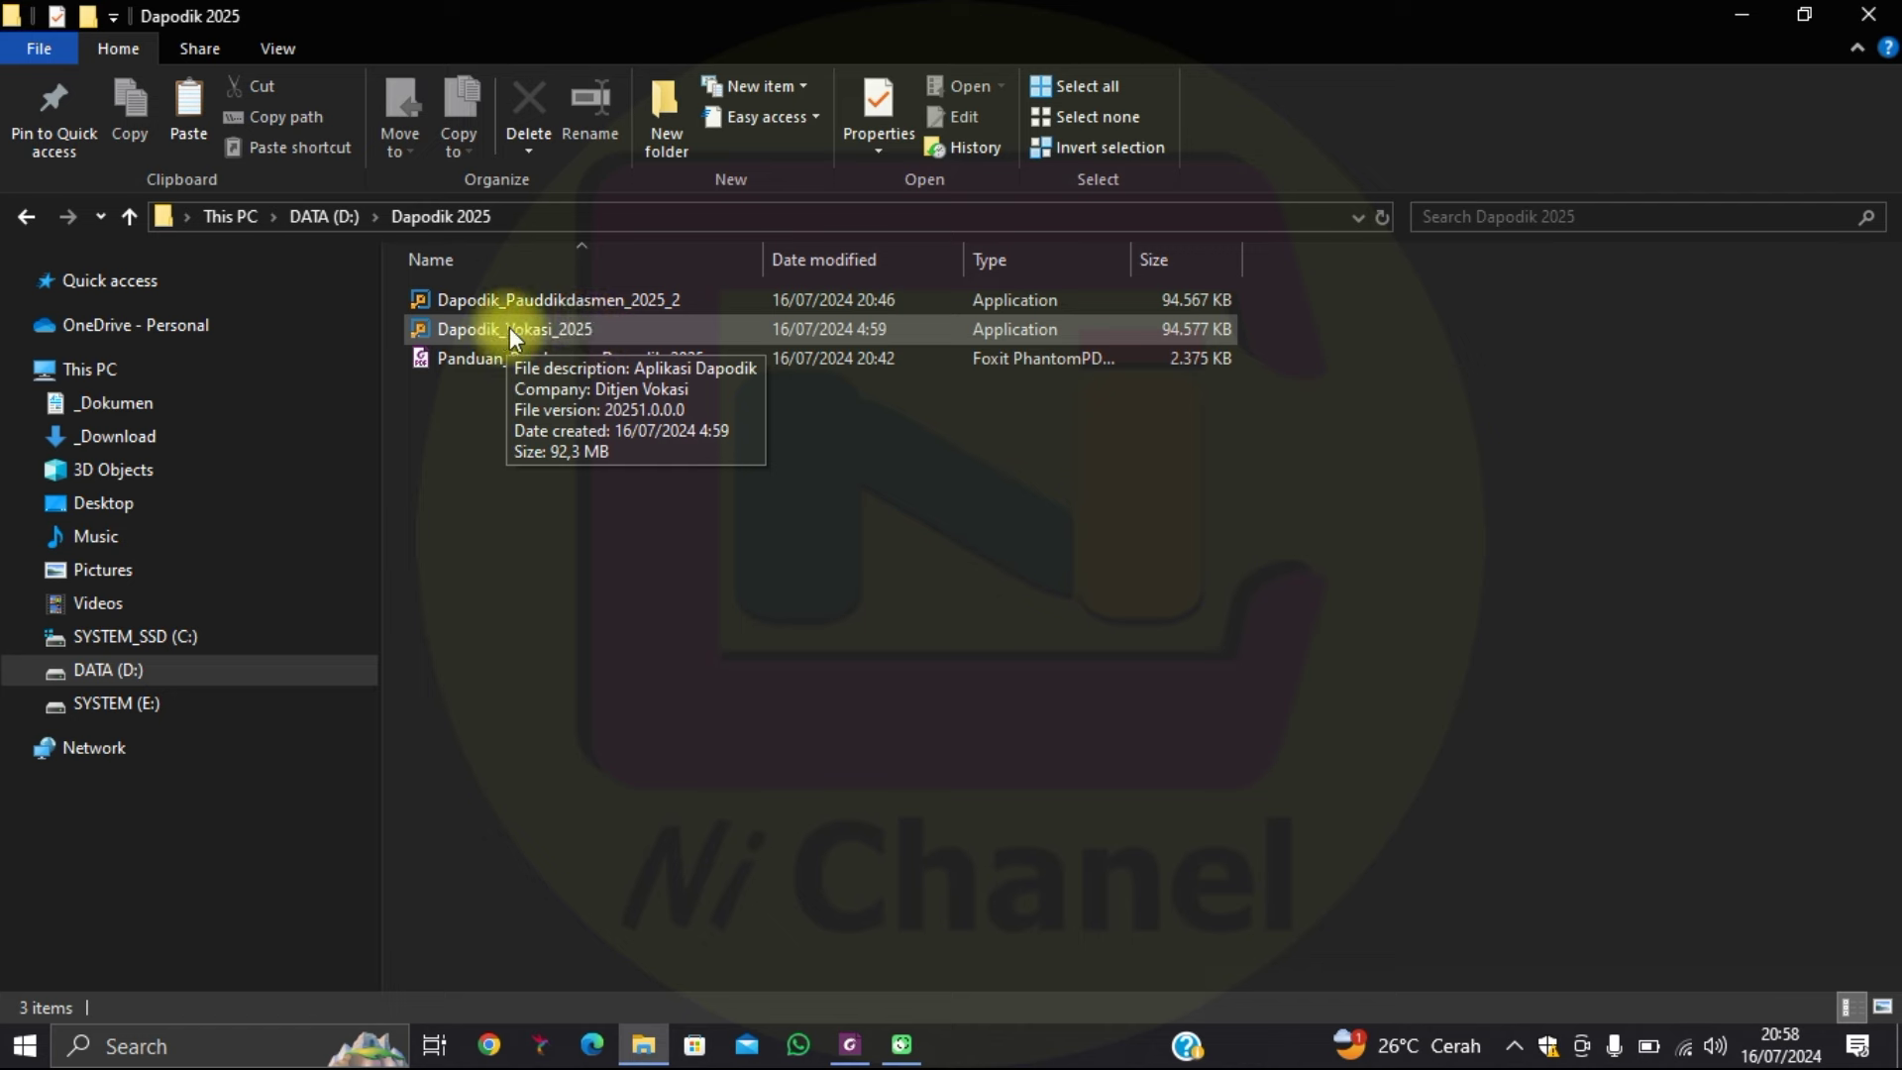
pyautogui.moveTo(648, 313)
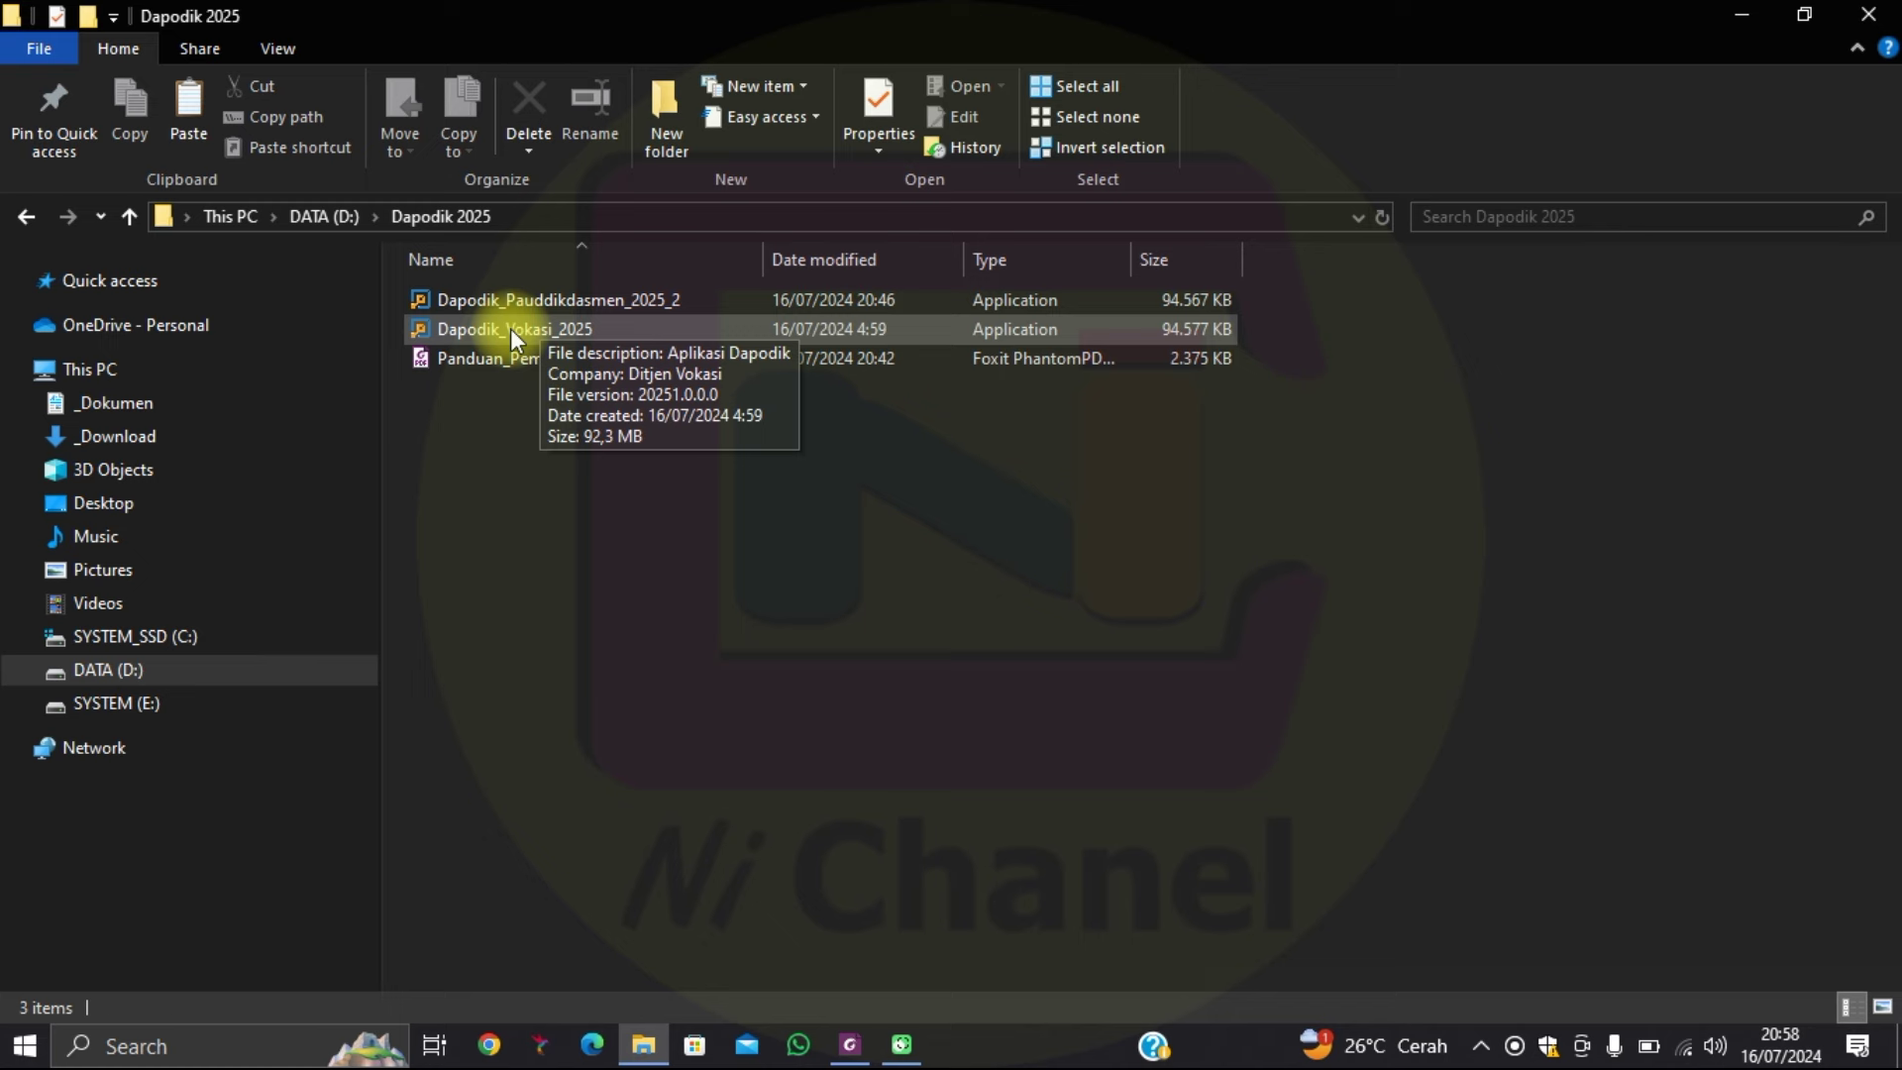
# Start the Dapodik_Vokasi_2025 installer and accept its license agreement.
pyautogui.click(509, 329)
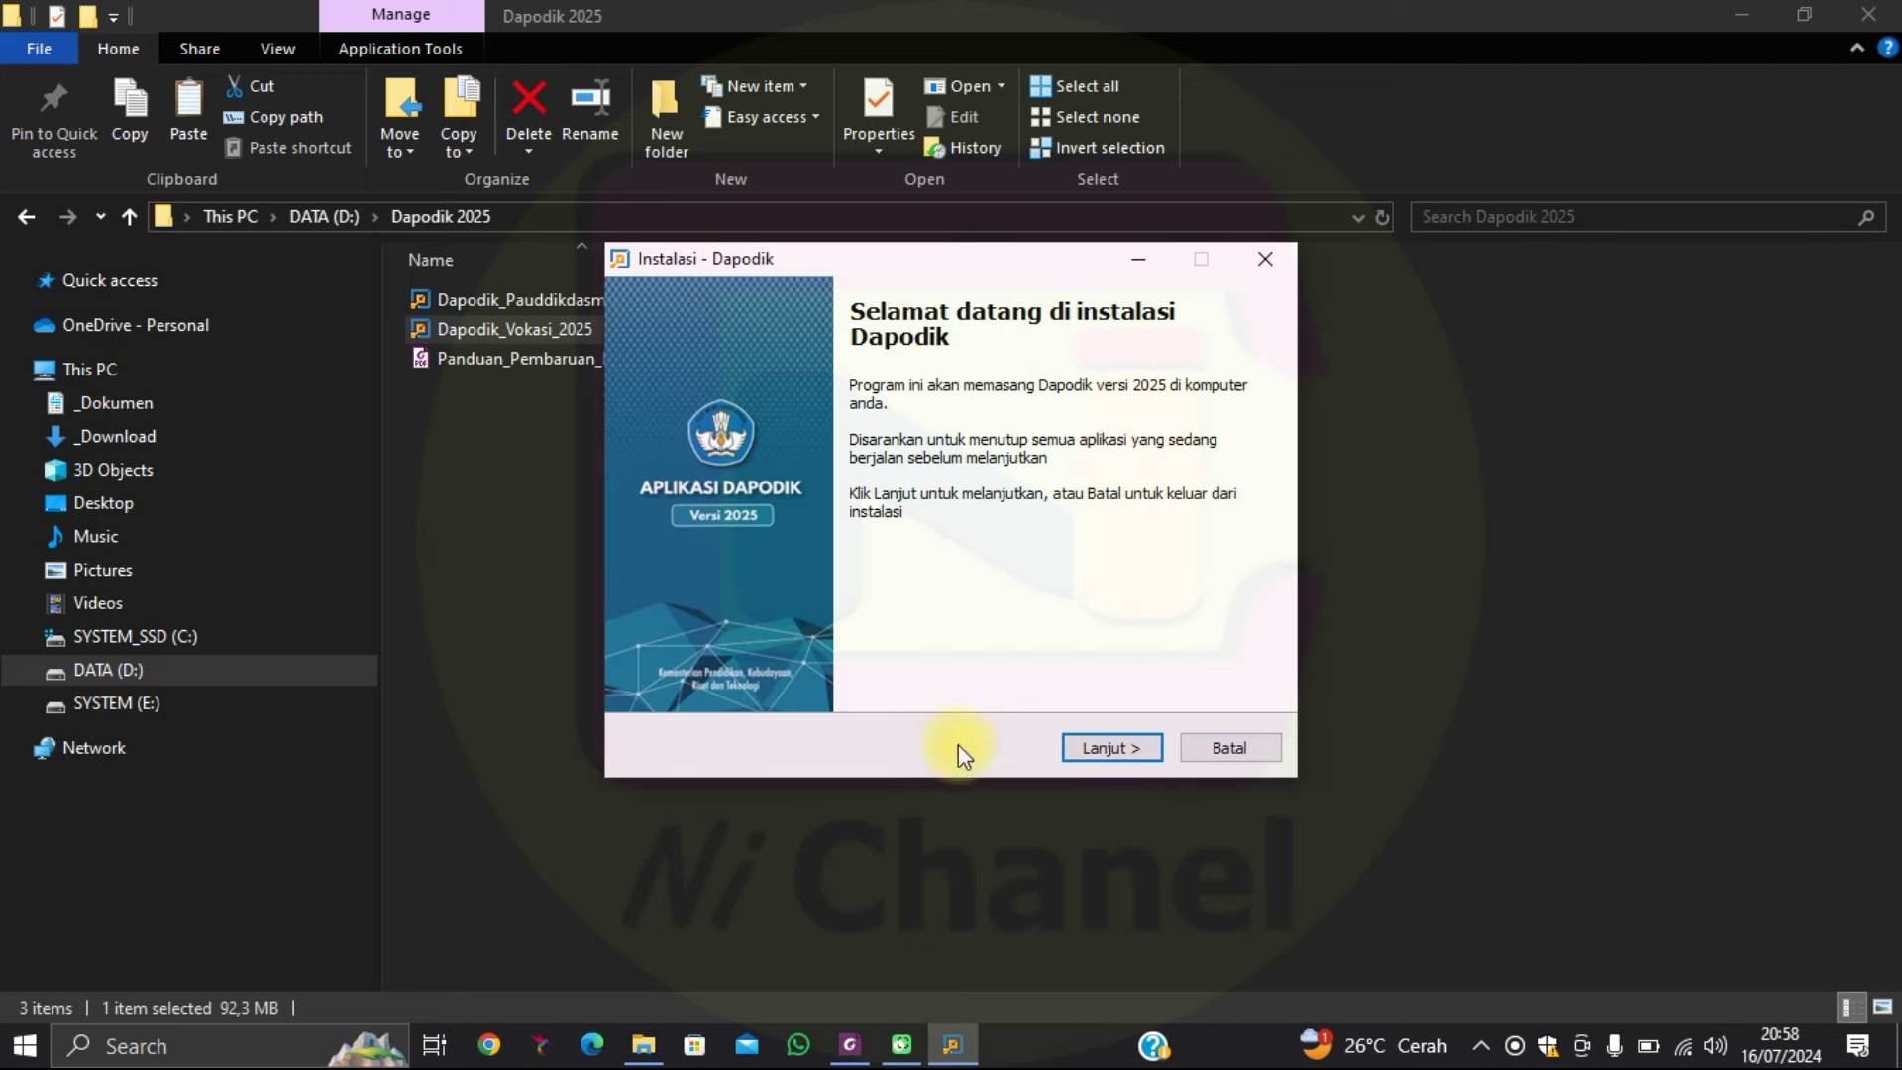
pyautogui.click(1098, 750)
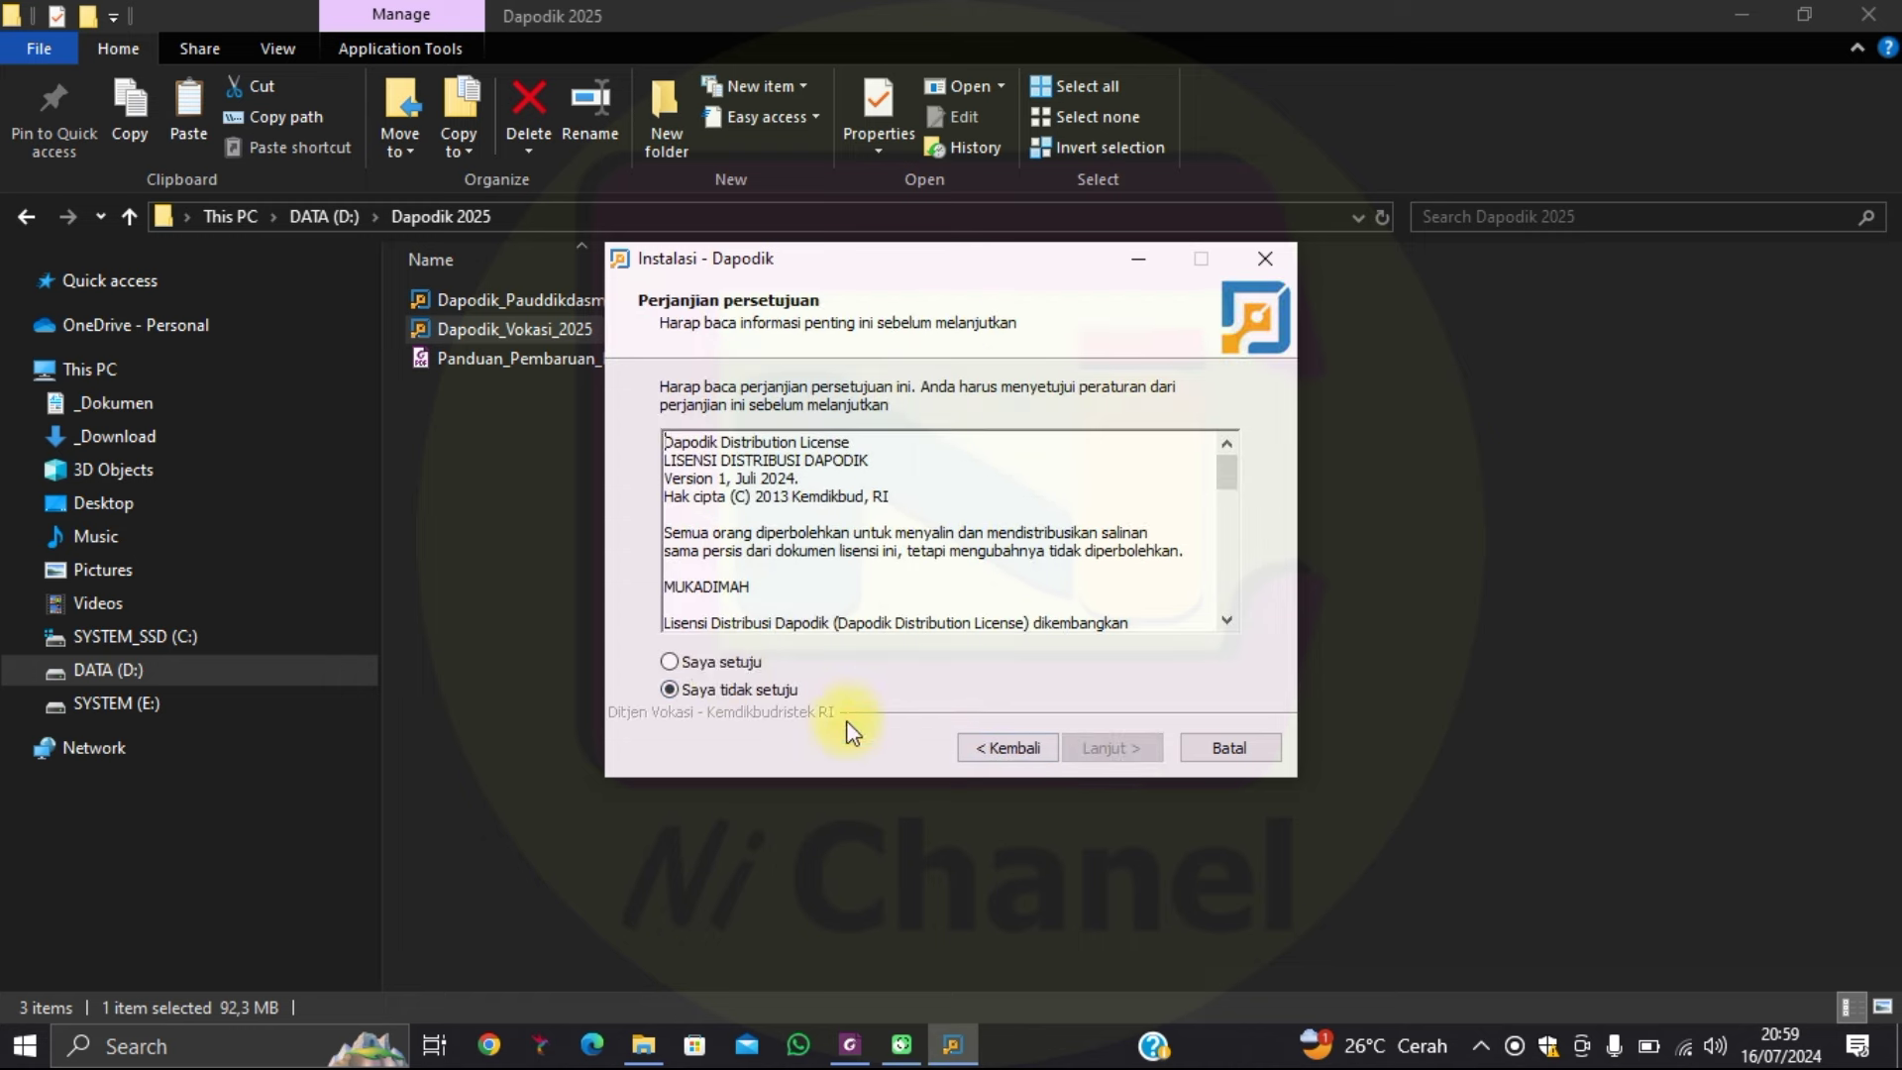
pyautogui.click(699, 662)
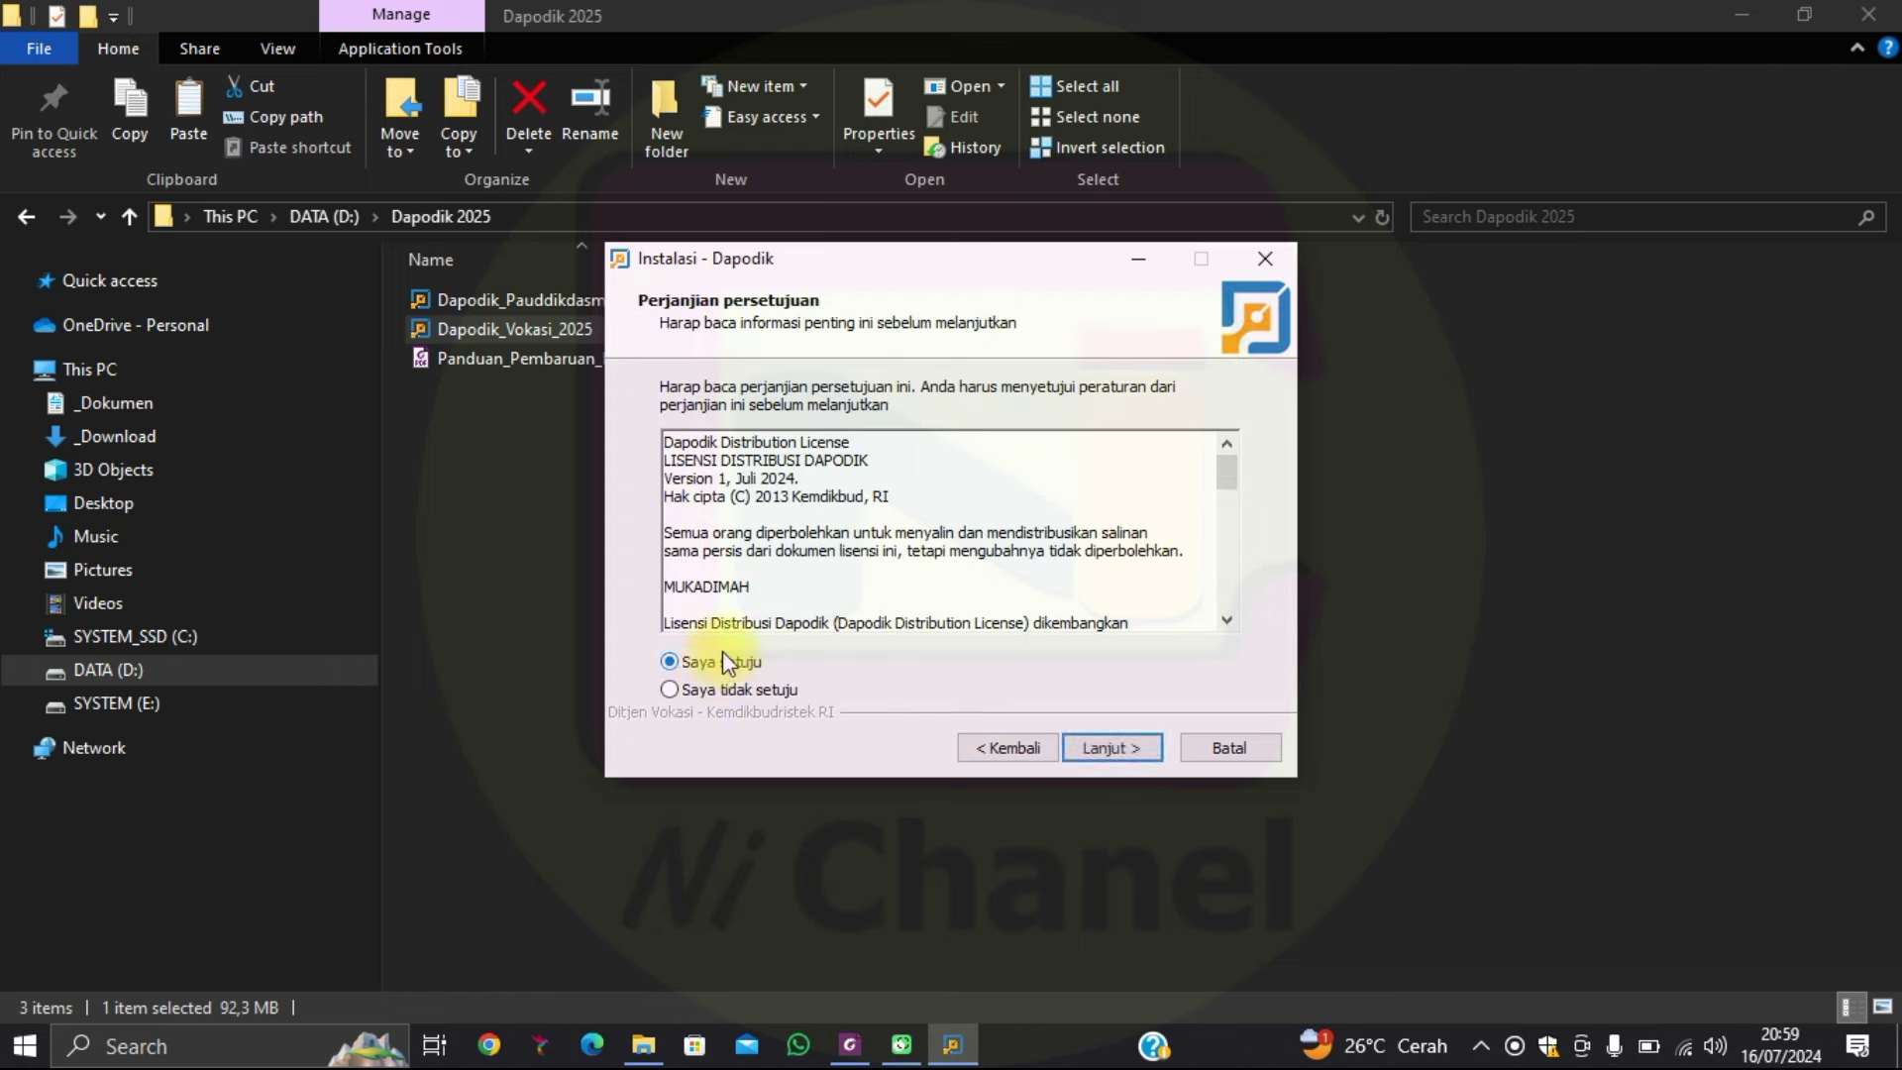
pyautogui.click(1100, 745)
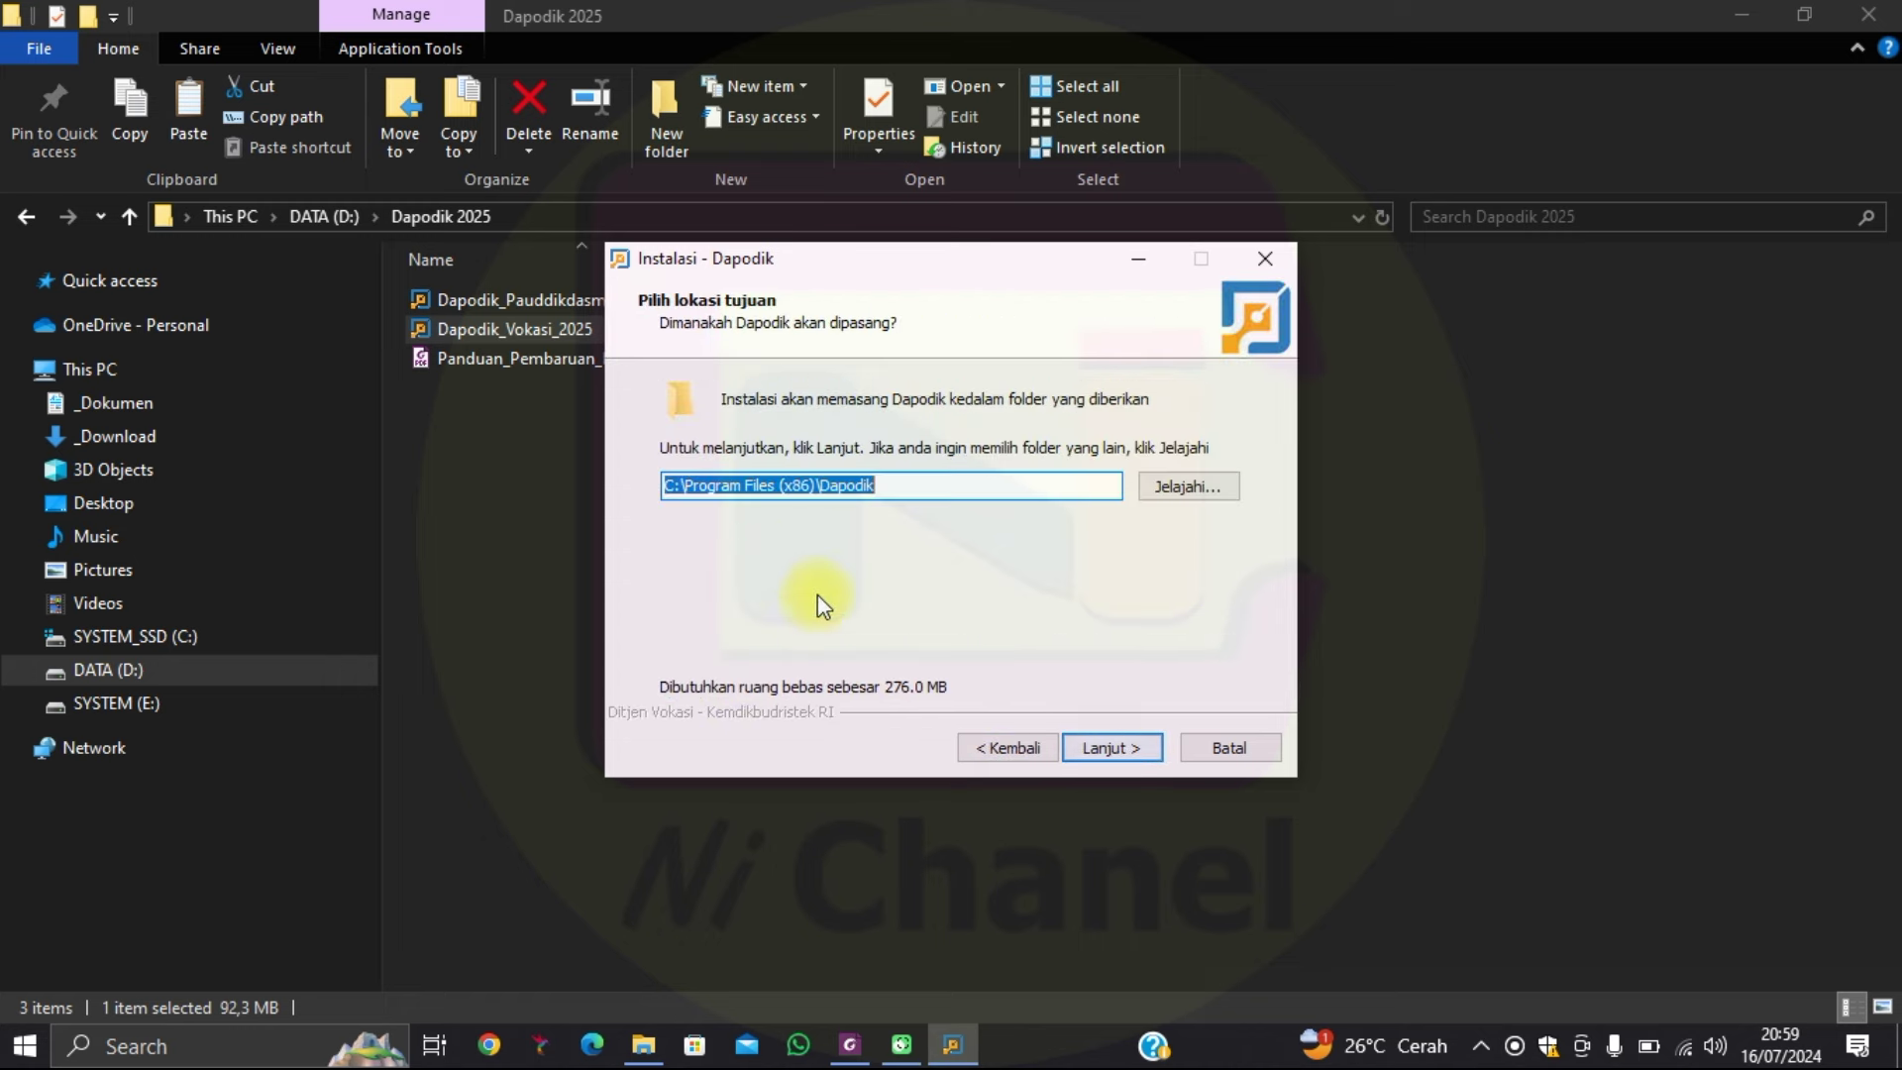
# Install Dapodik with the default destination and Start Menu folders, and finish setup with the readme and app shortcut options kept.
pyautogui.click(1099, 747)
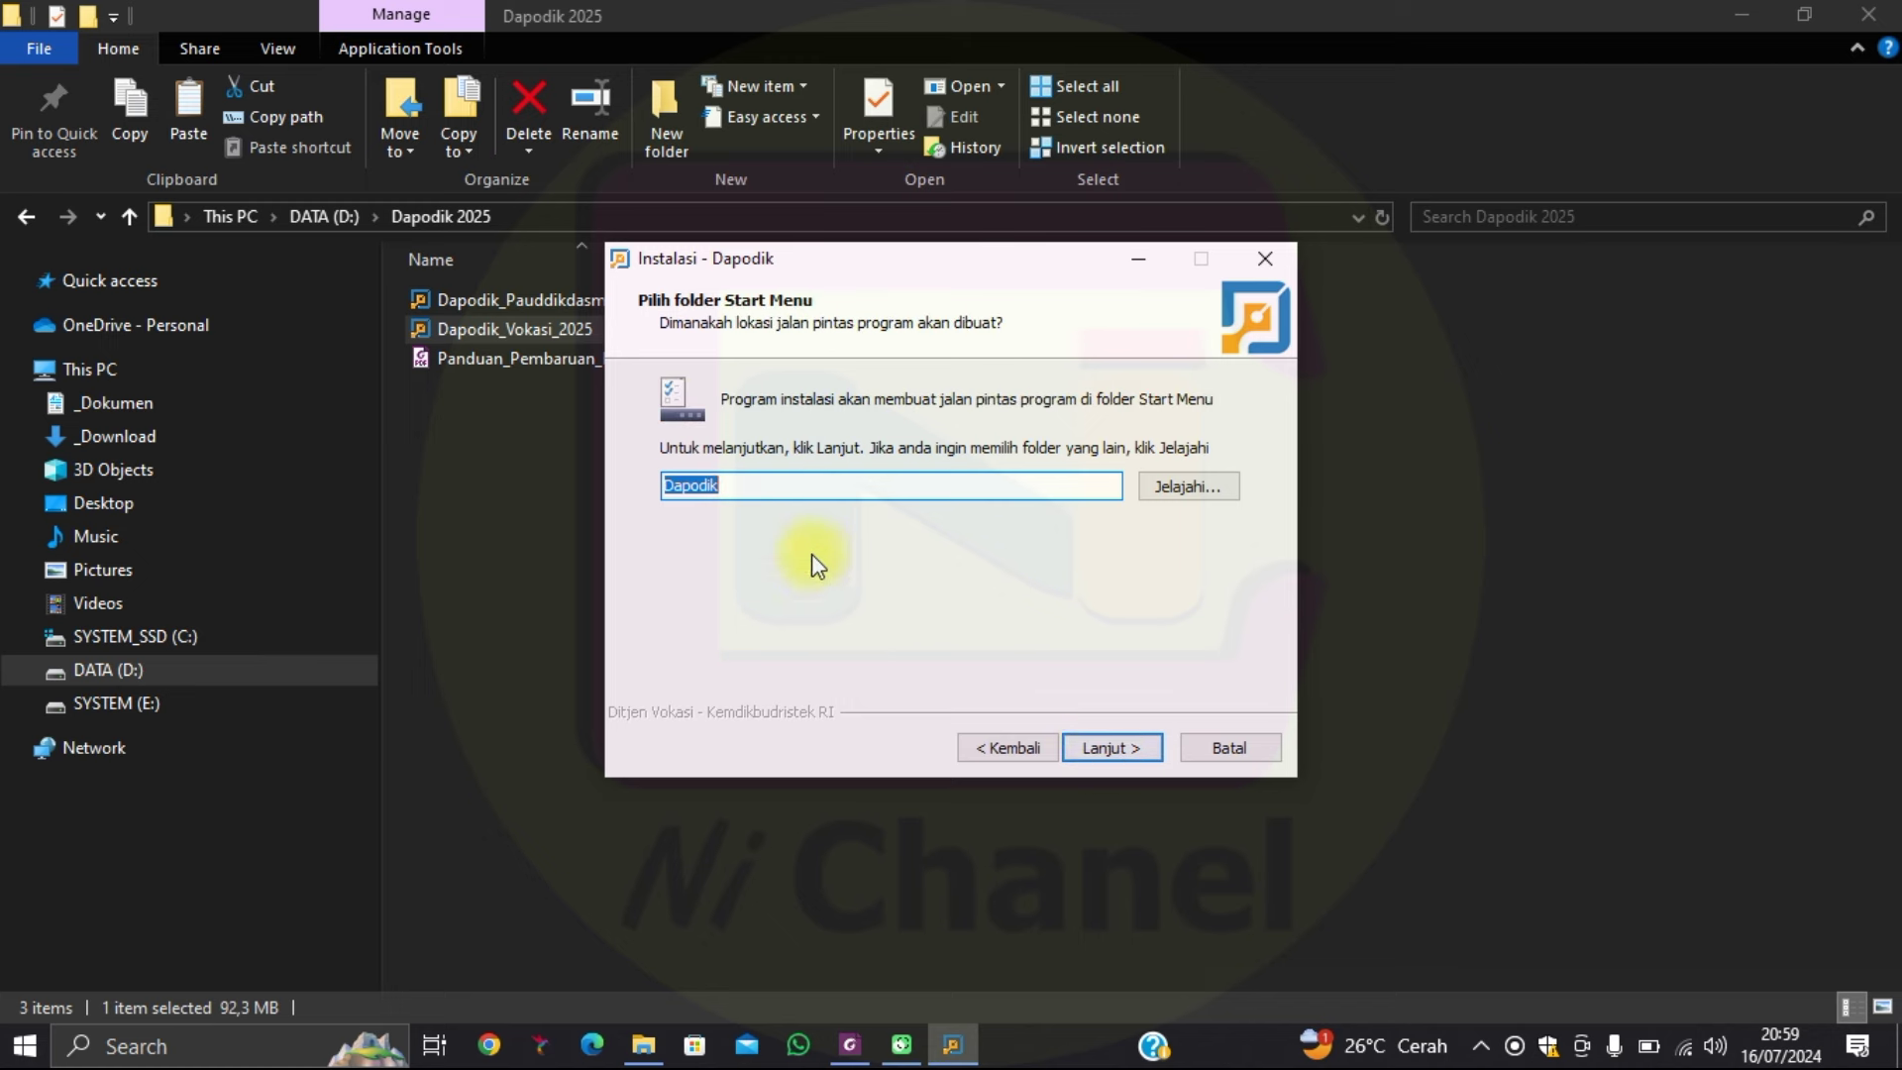
pyautogui.click(1096, 749)
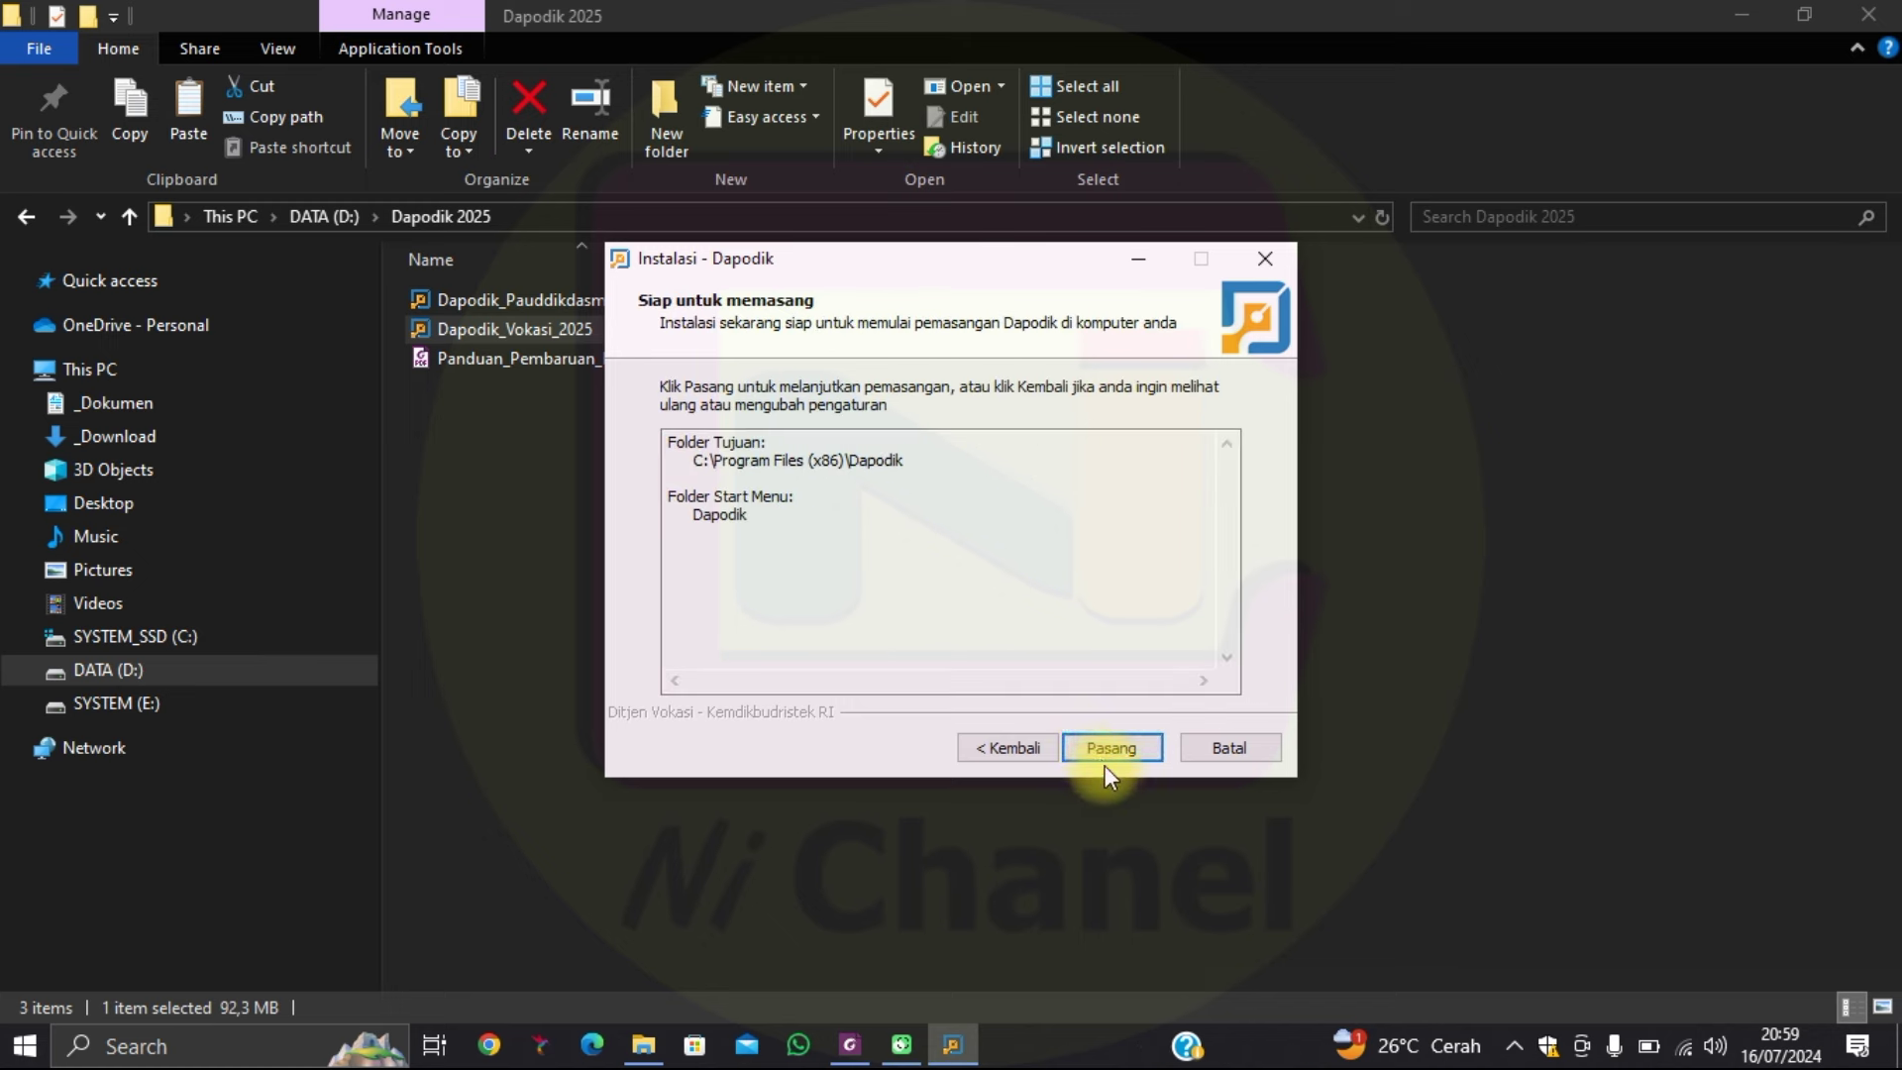
pyautogui.click(1110, 749)
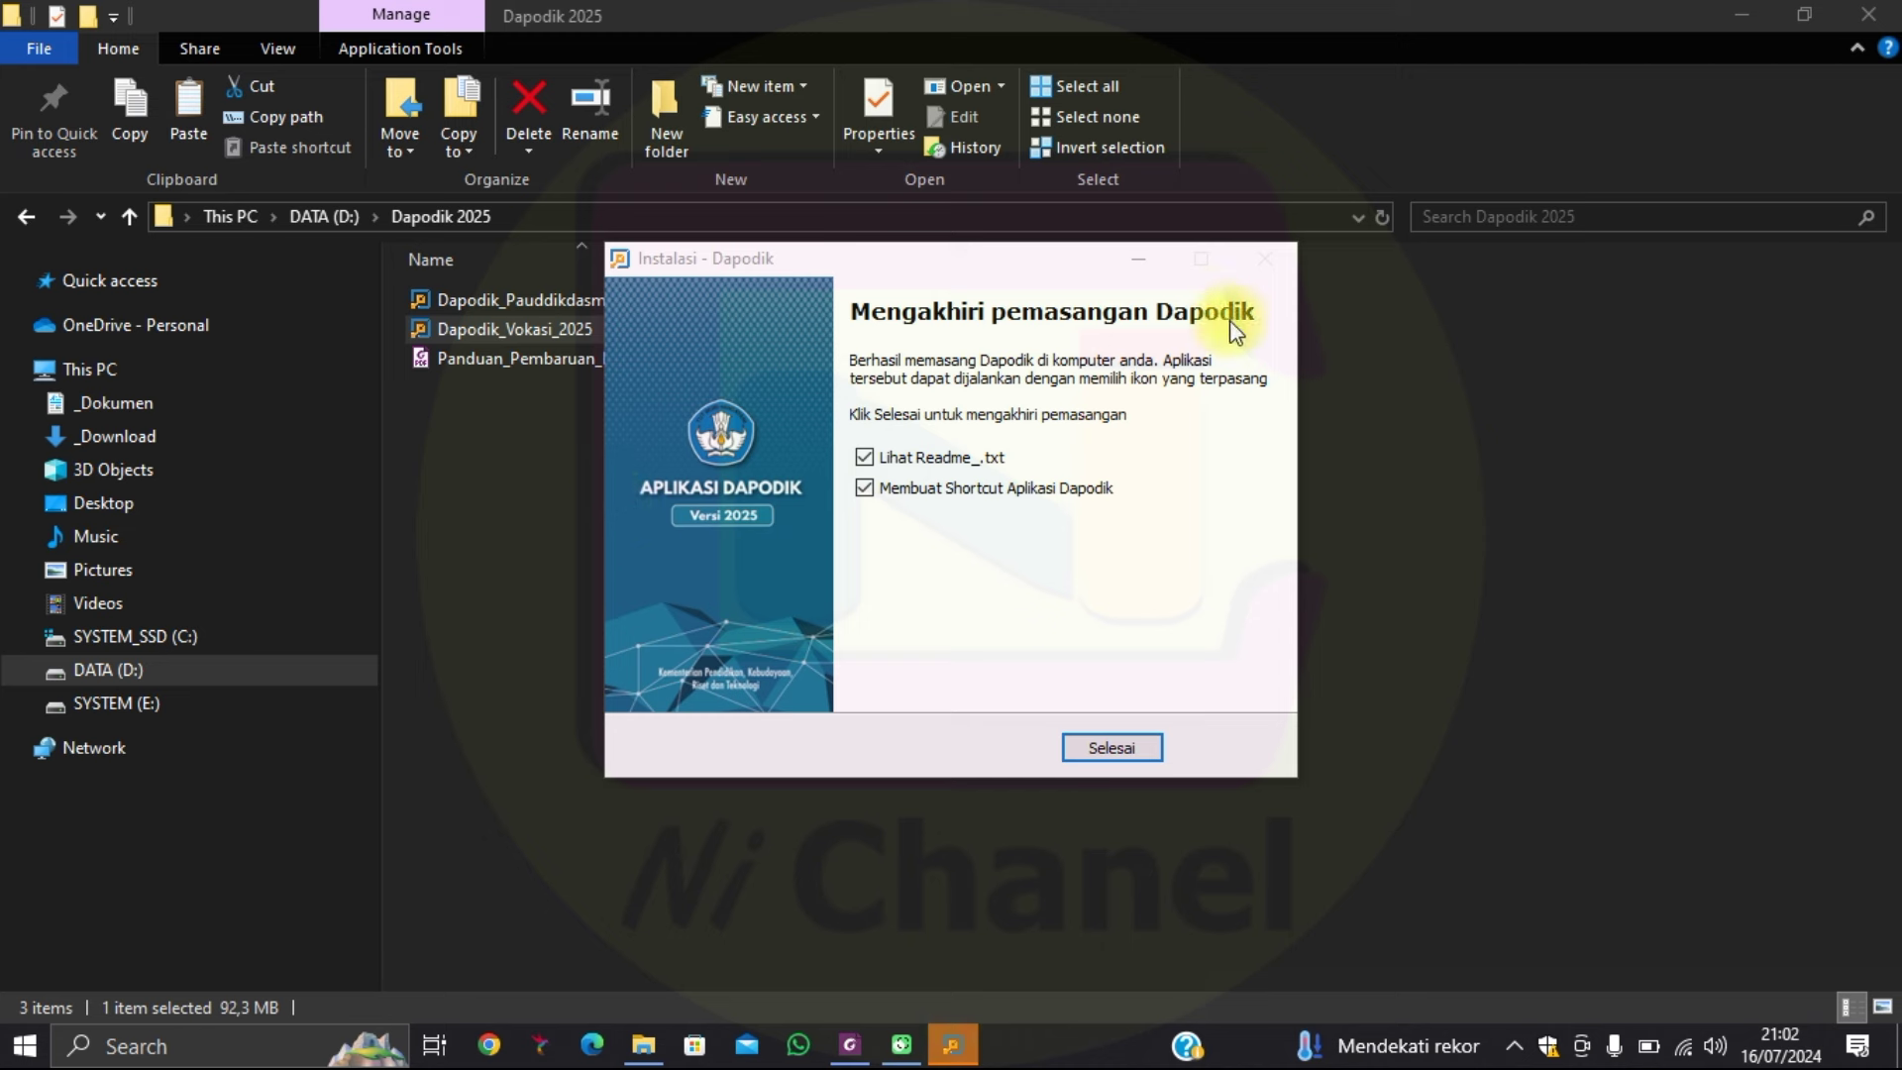
pyautogui.click(1105, 749)
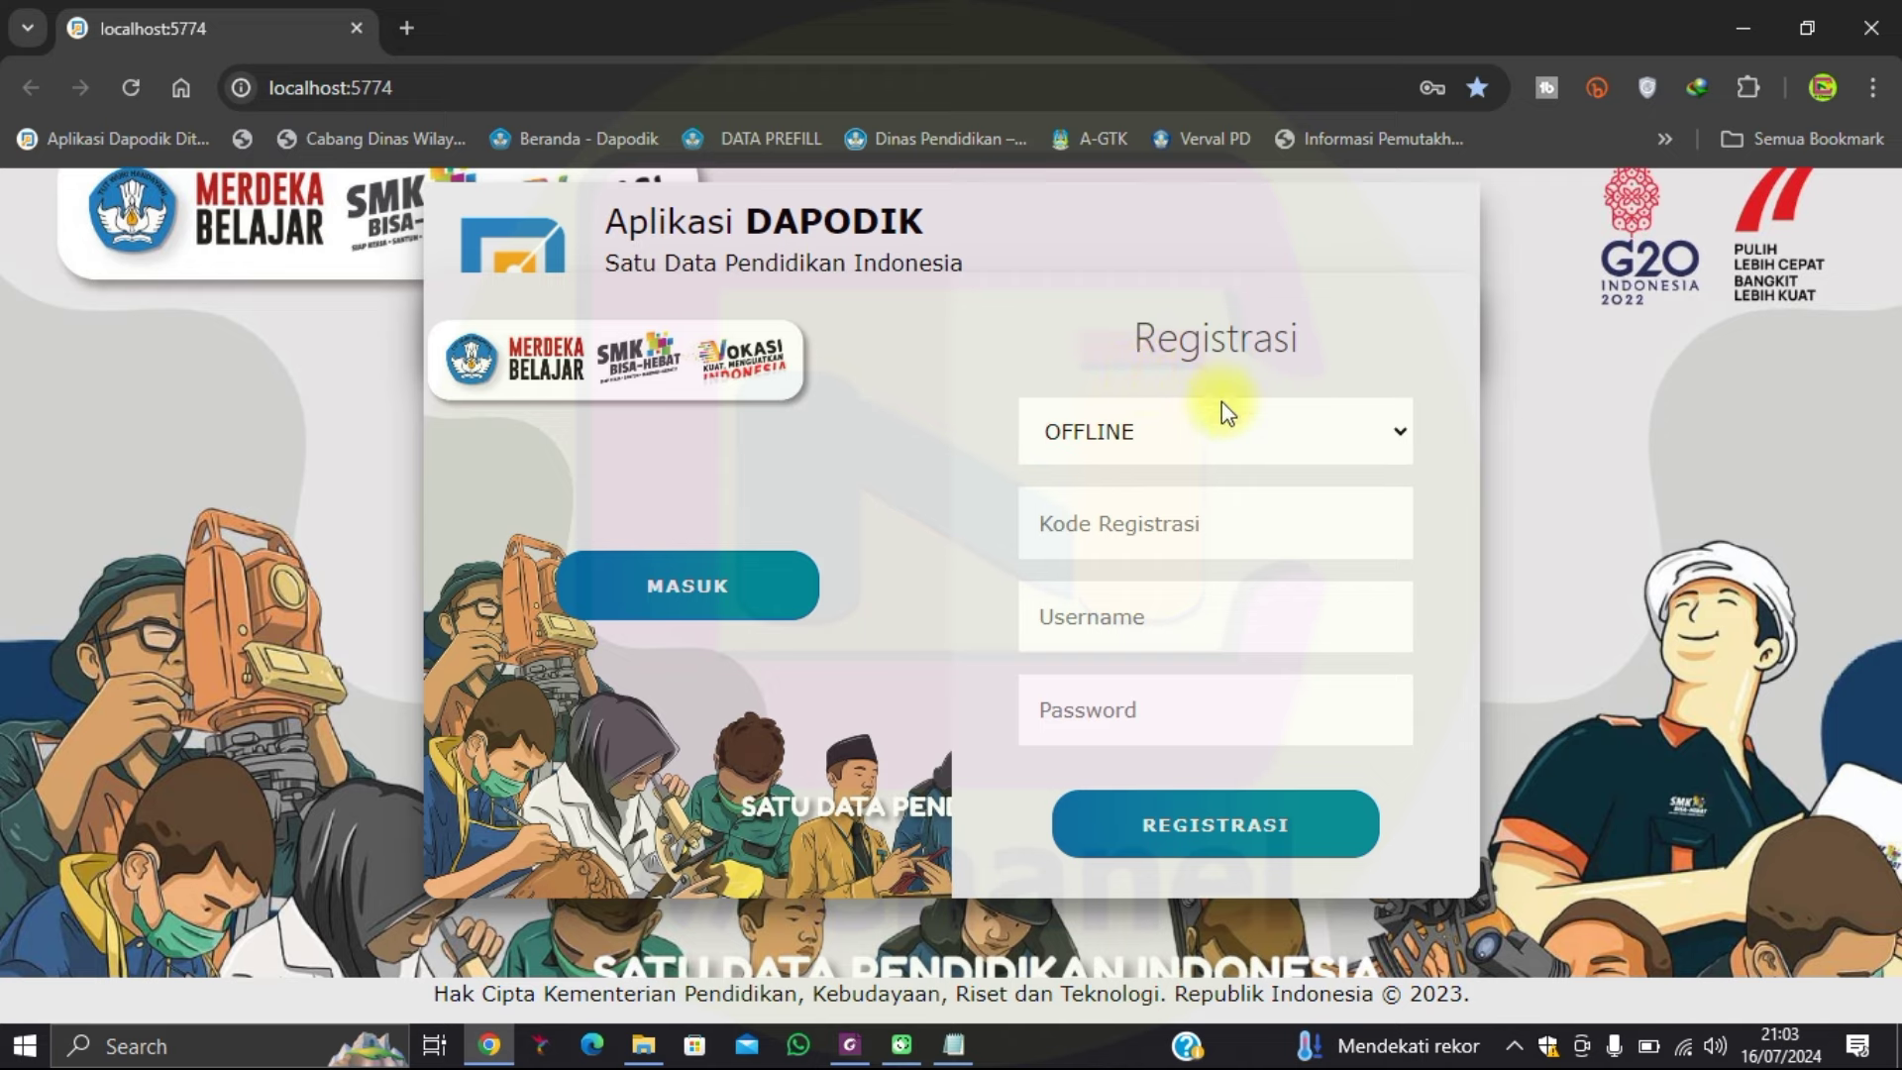
# Try the ONLINE registration mode on the Dapodik registration form, and return it to OFFLINE.
pyautogui.click(1306, 432)
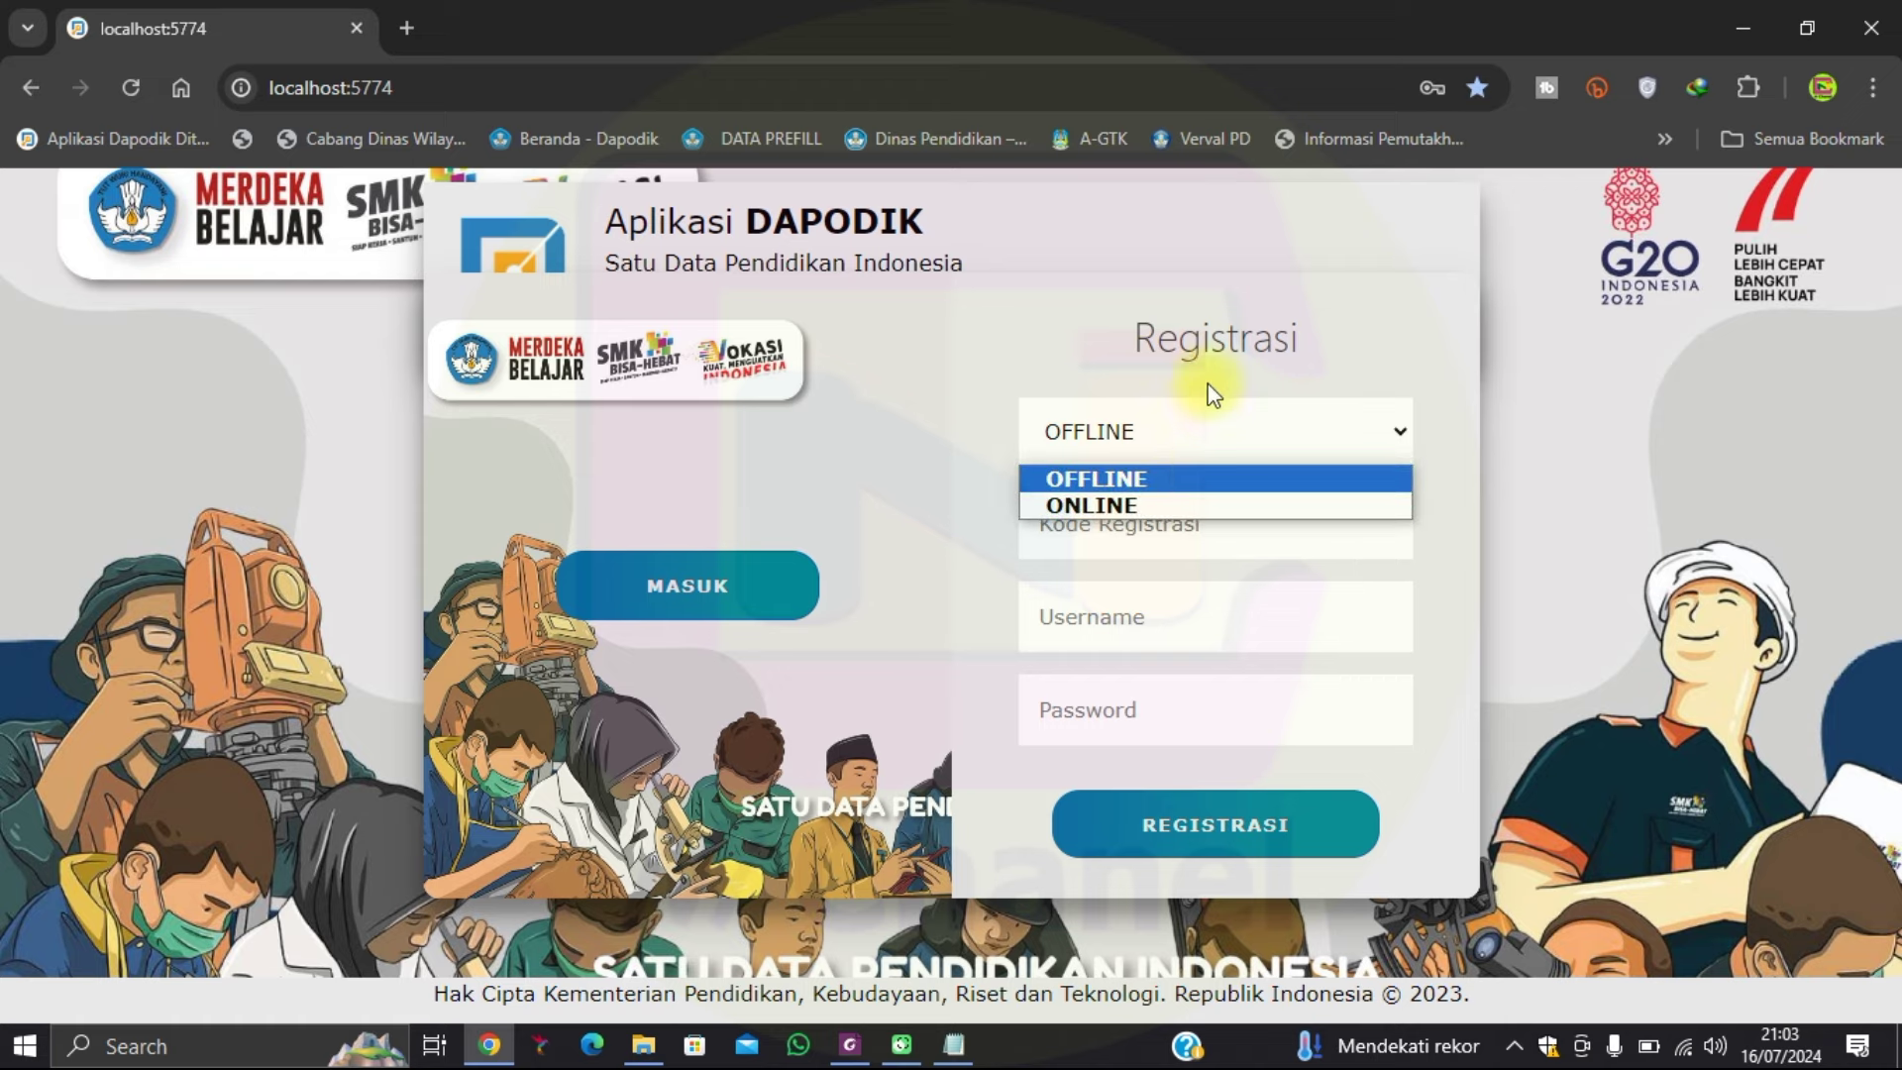
pyautogui.click(1007, 363)
pyautogui.click(1167, 432)
pyautogui.click(1149, 500)
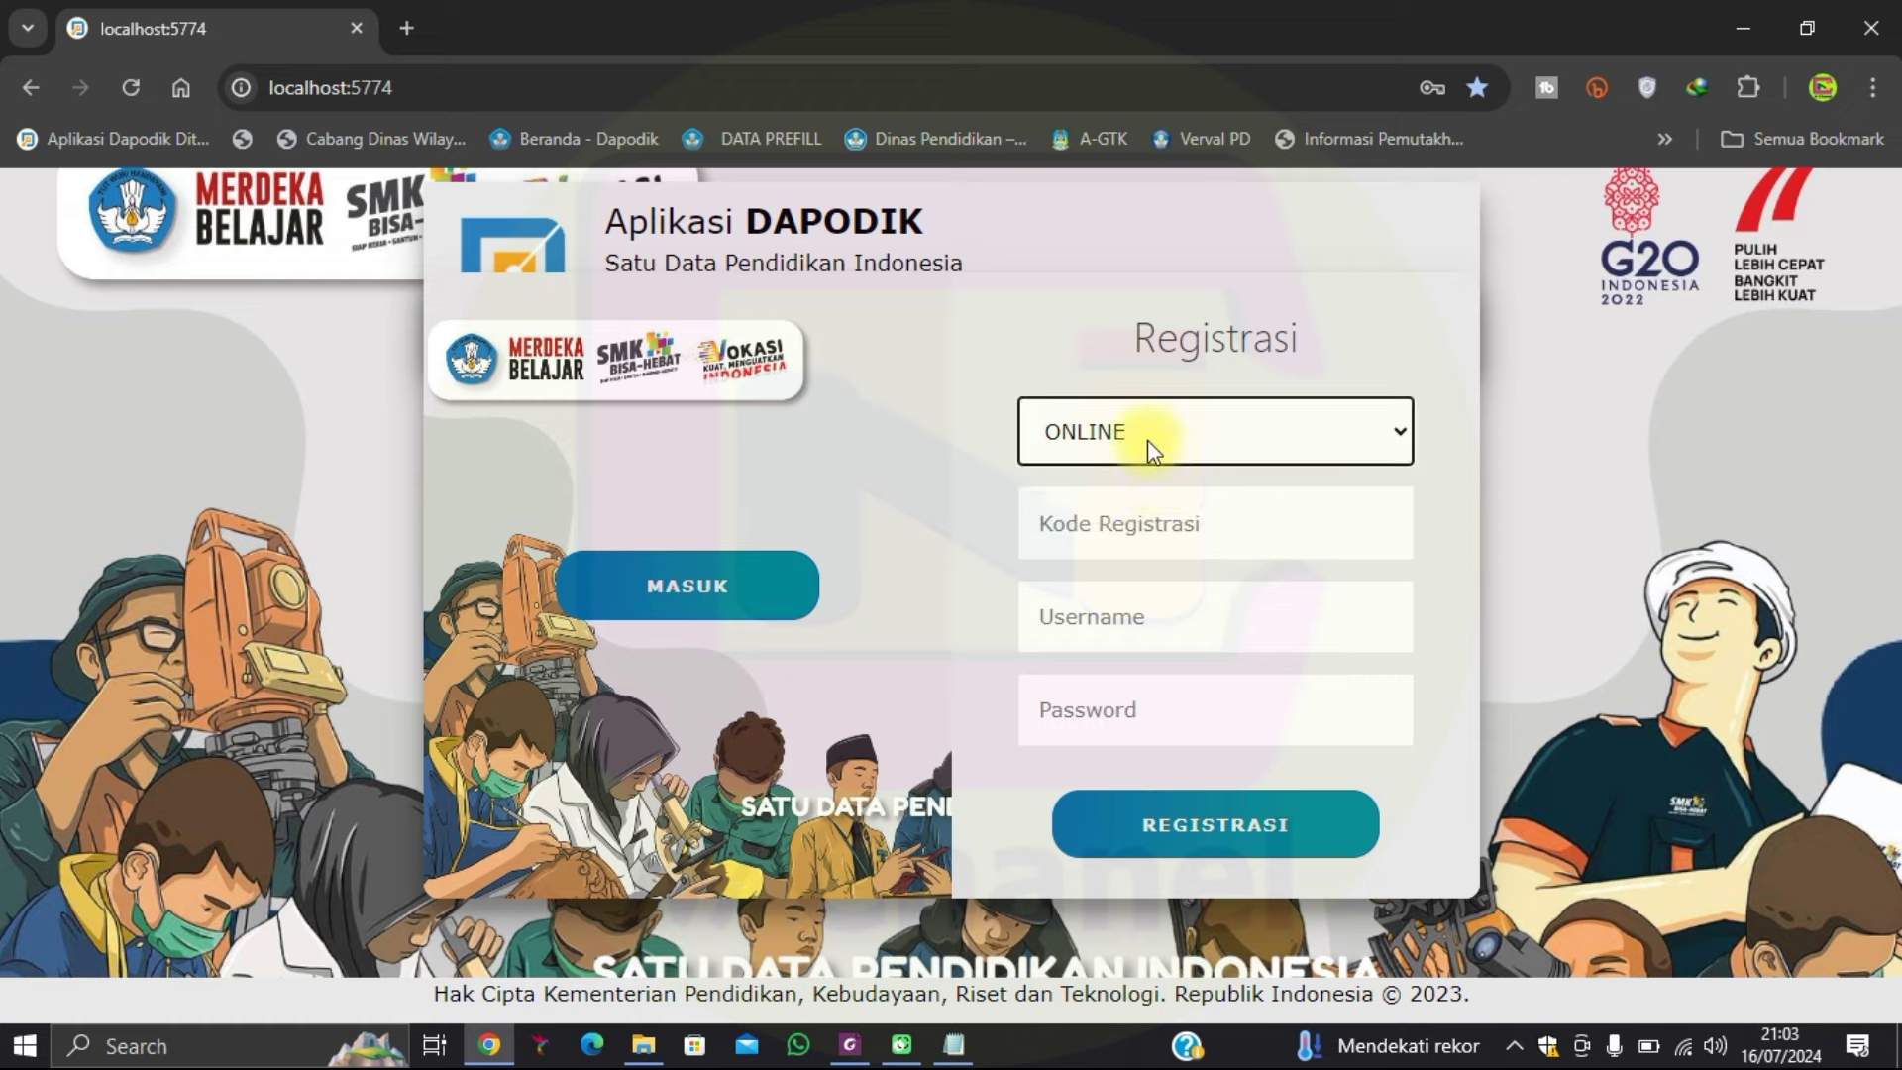
pyautogui.click(1155, 420)
pyautogui.click(1155, 481)
# Open the Data Prefill downloads on dapo.kemdikbud.go.id in a new tab and look through the provincial prefill links.
pyautogui.click(403, 29)
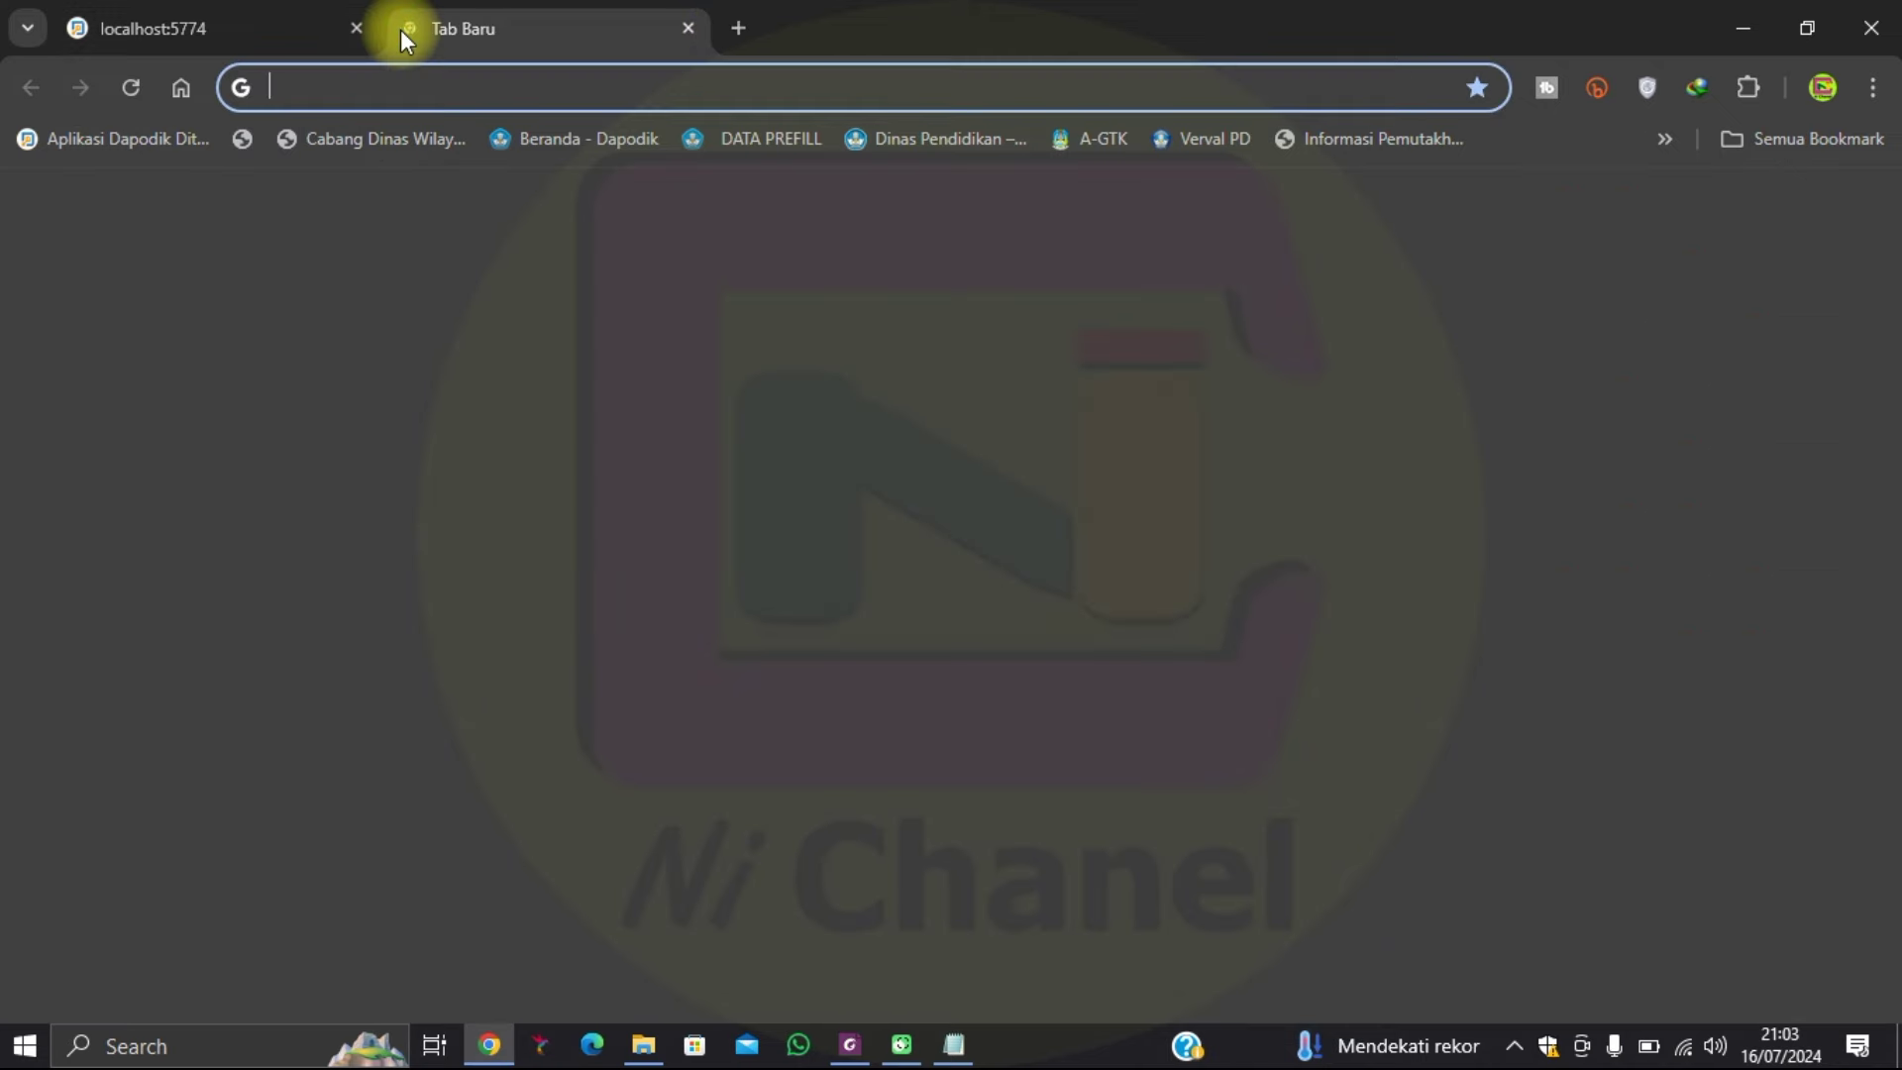
pyautogui.write('dapo.kemdikbud.go.id')
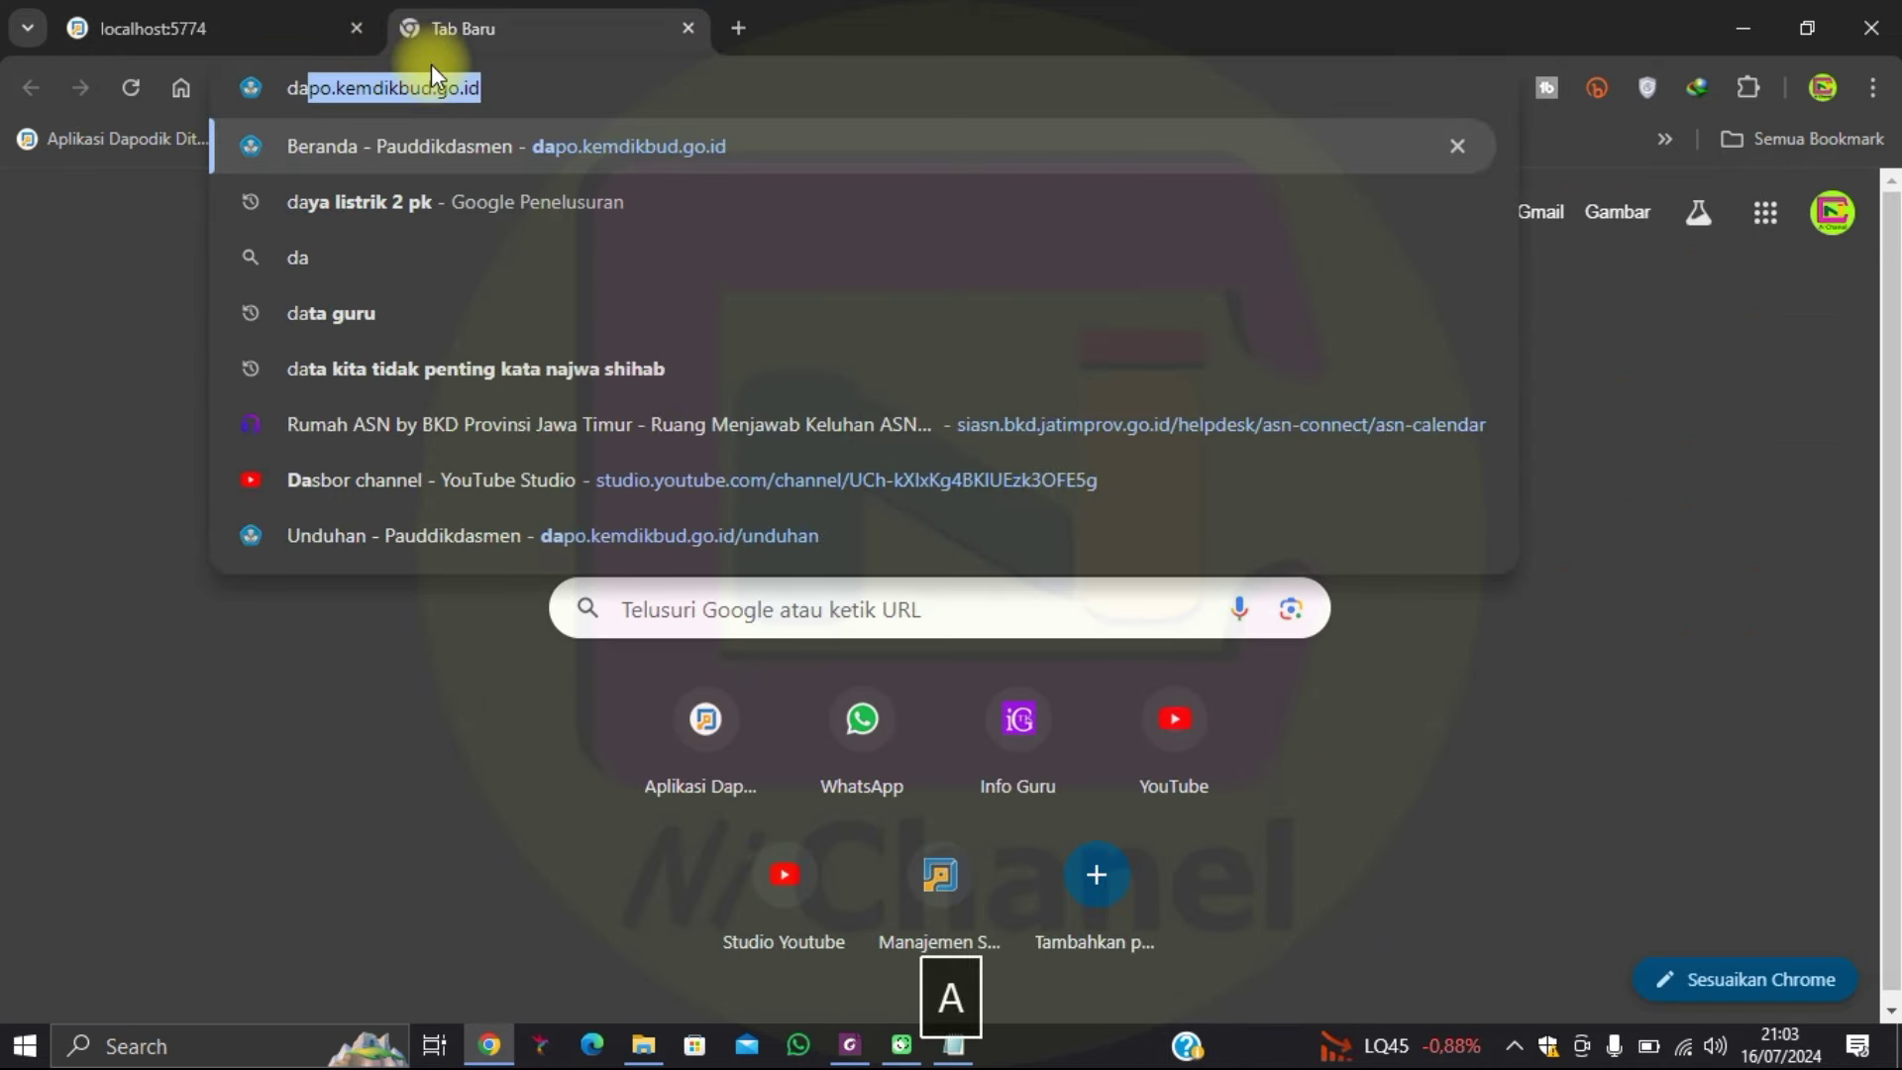
pyautogui.press('Return')
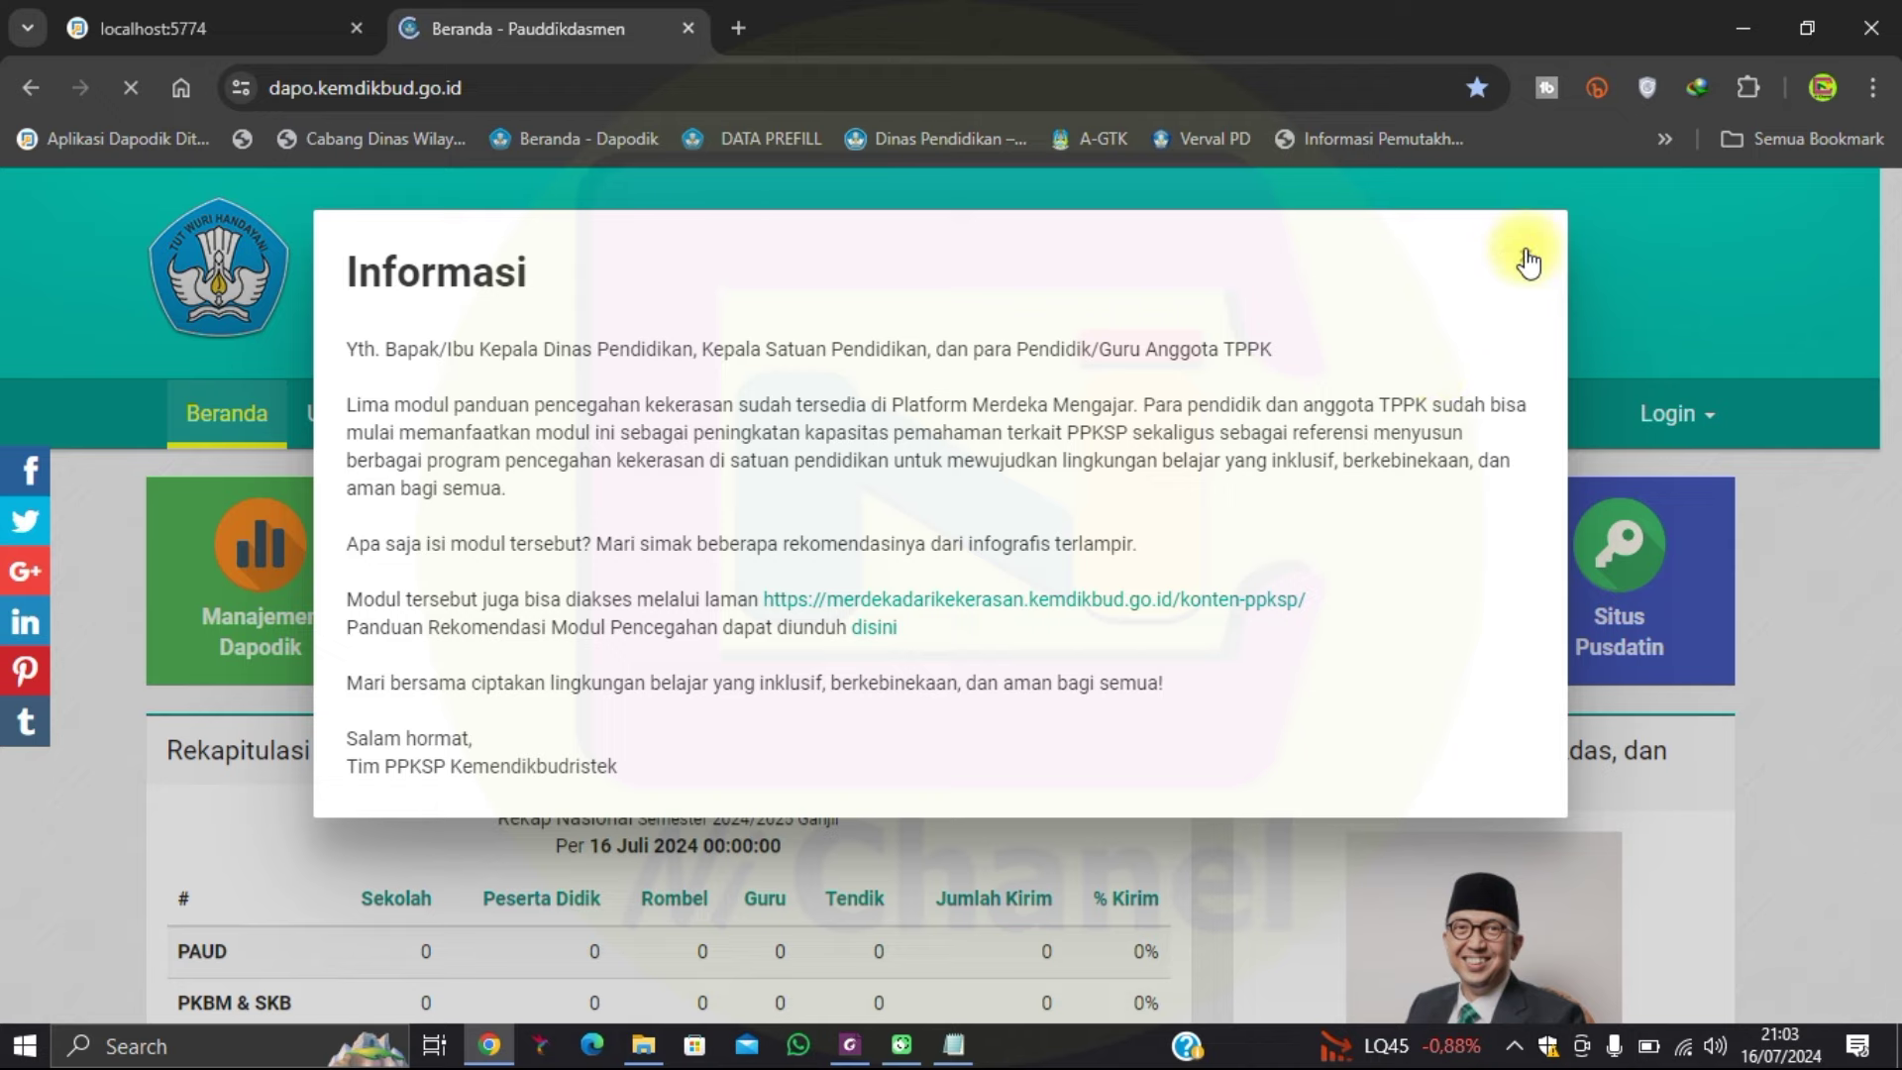
pyautogui.click(1526, 256)
pyautogui.click(352, 417)
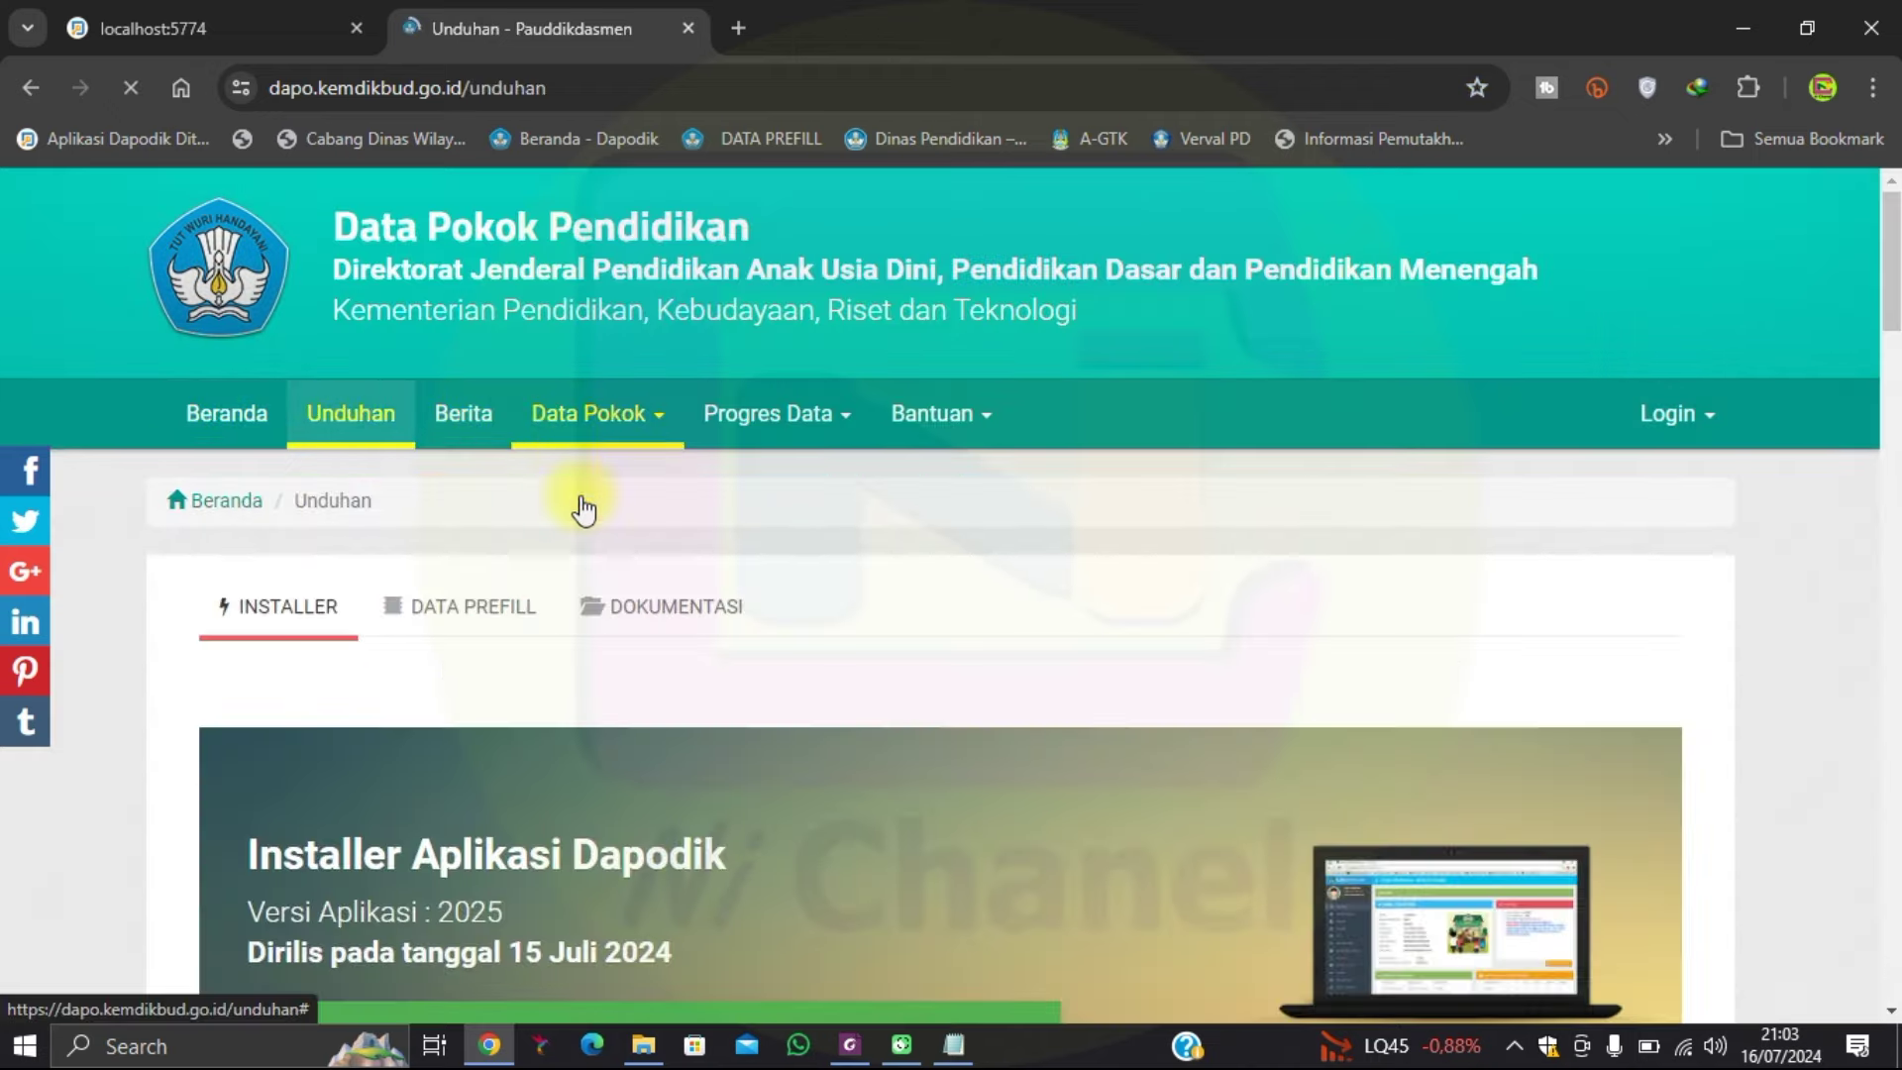
pyautogui.click(463, 609)
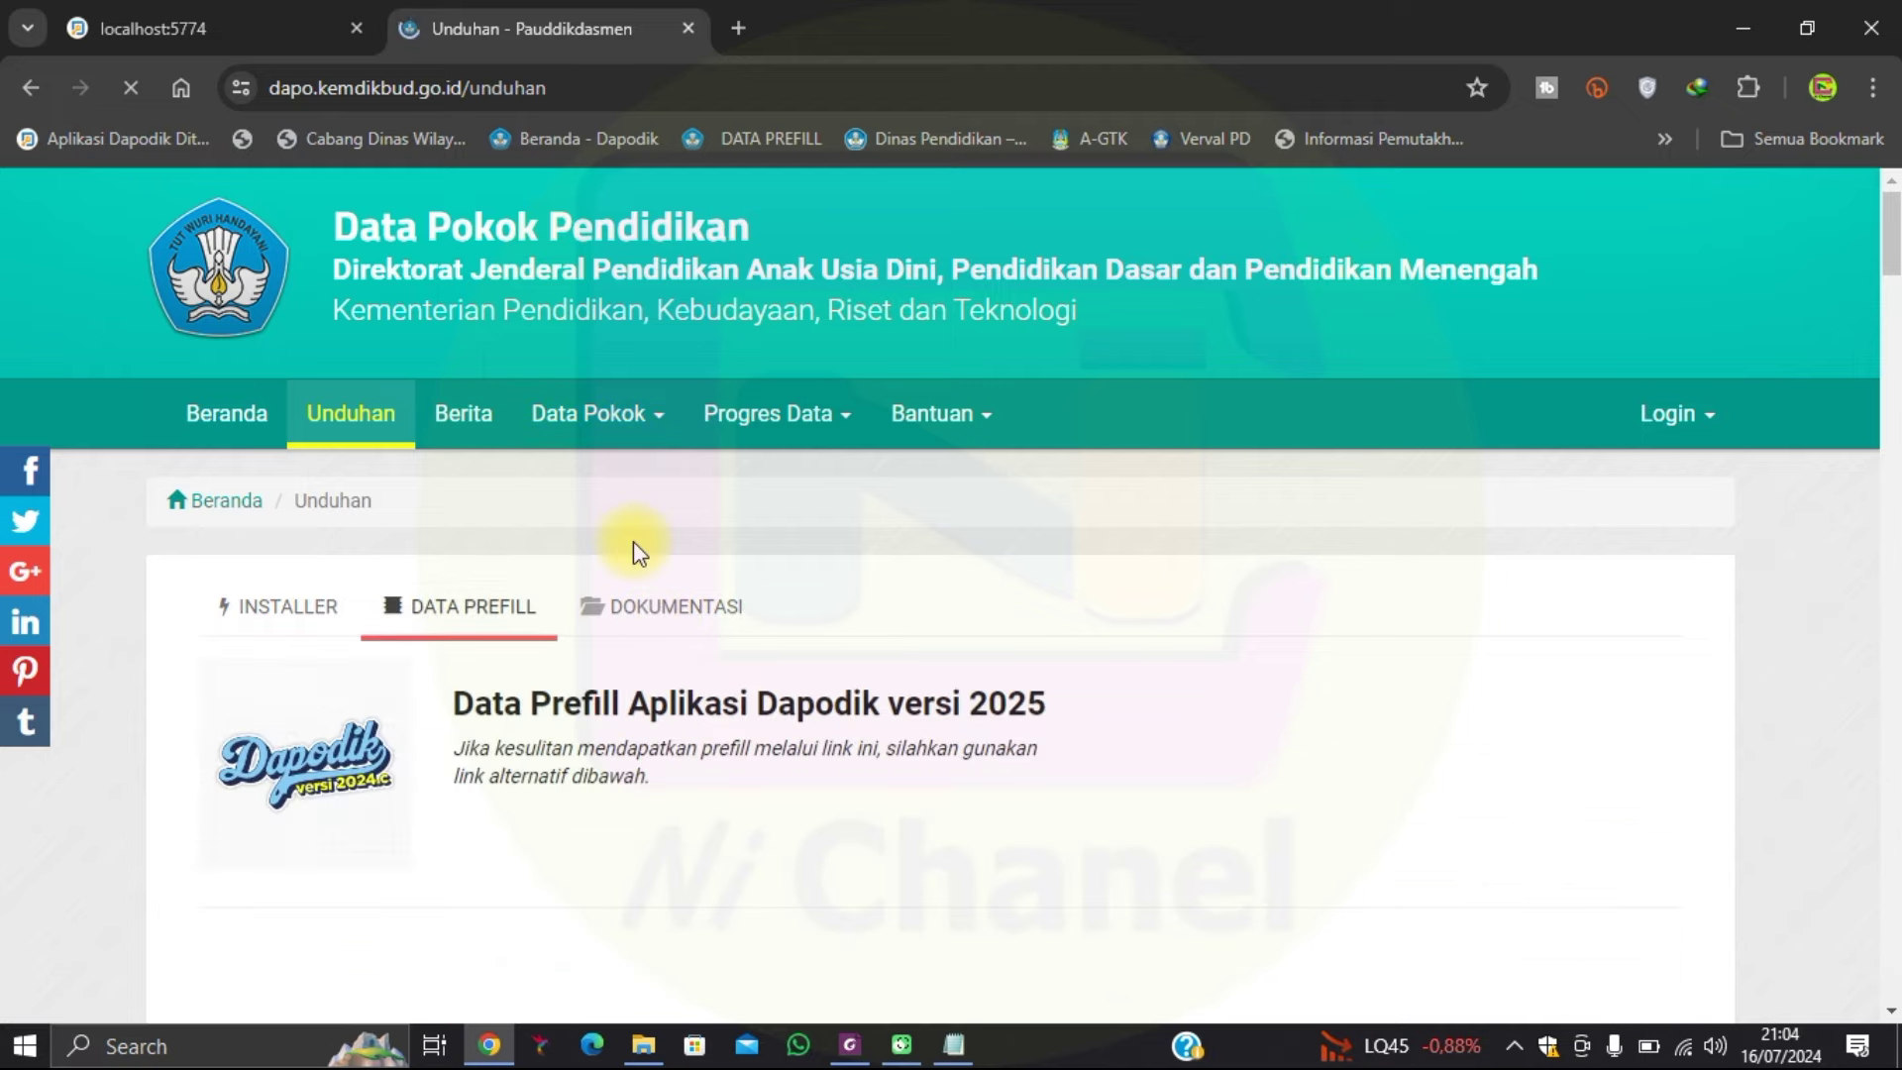
pyautogui.scroll(-5, 633, 541)
pyautogui.scroll(-1, 635, 543)
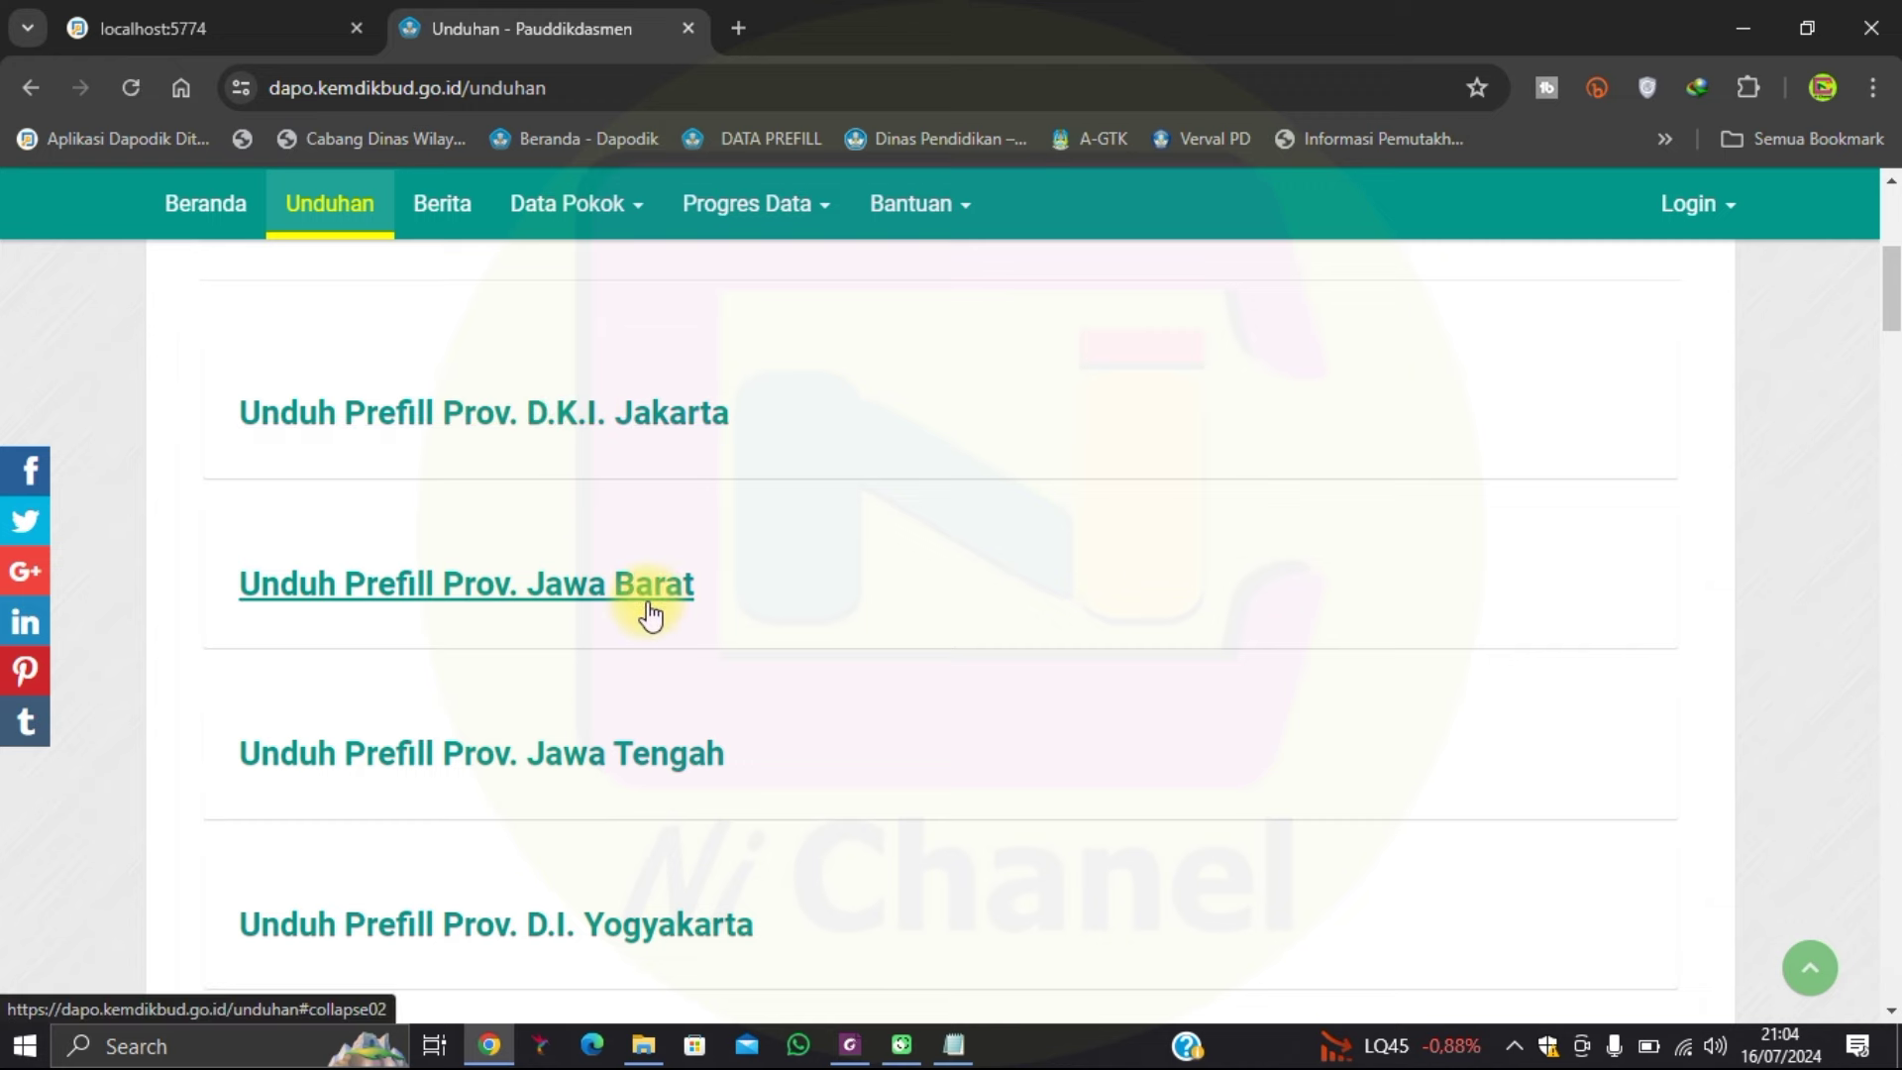
pyautogui.scroll(-3, 654, 748)
pyautogui.scroll(-15, 646, 745)
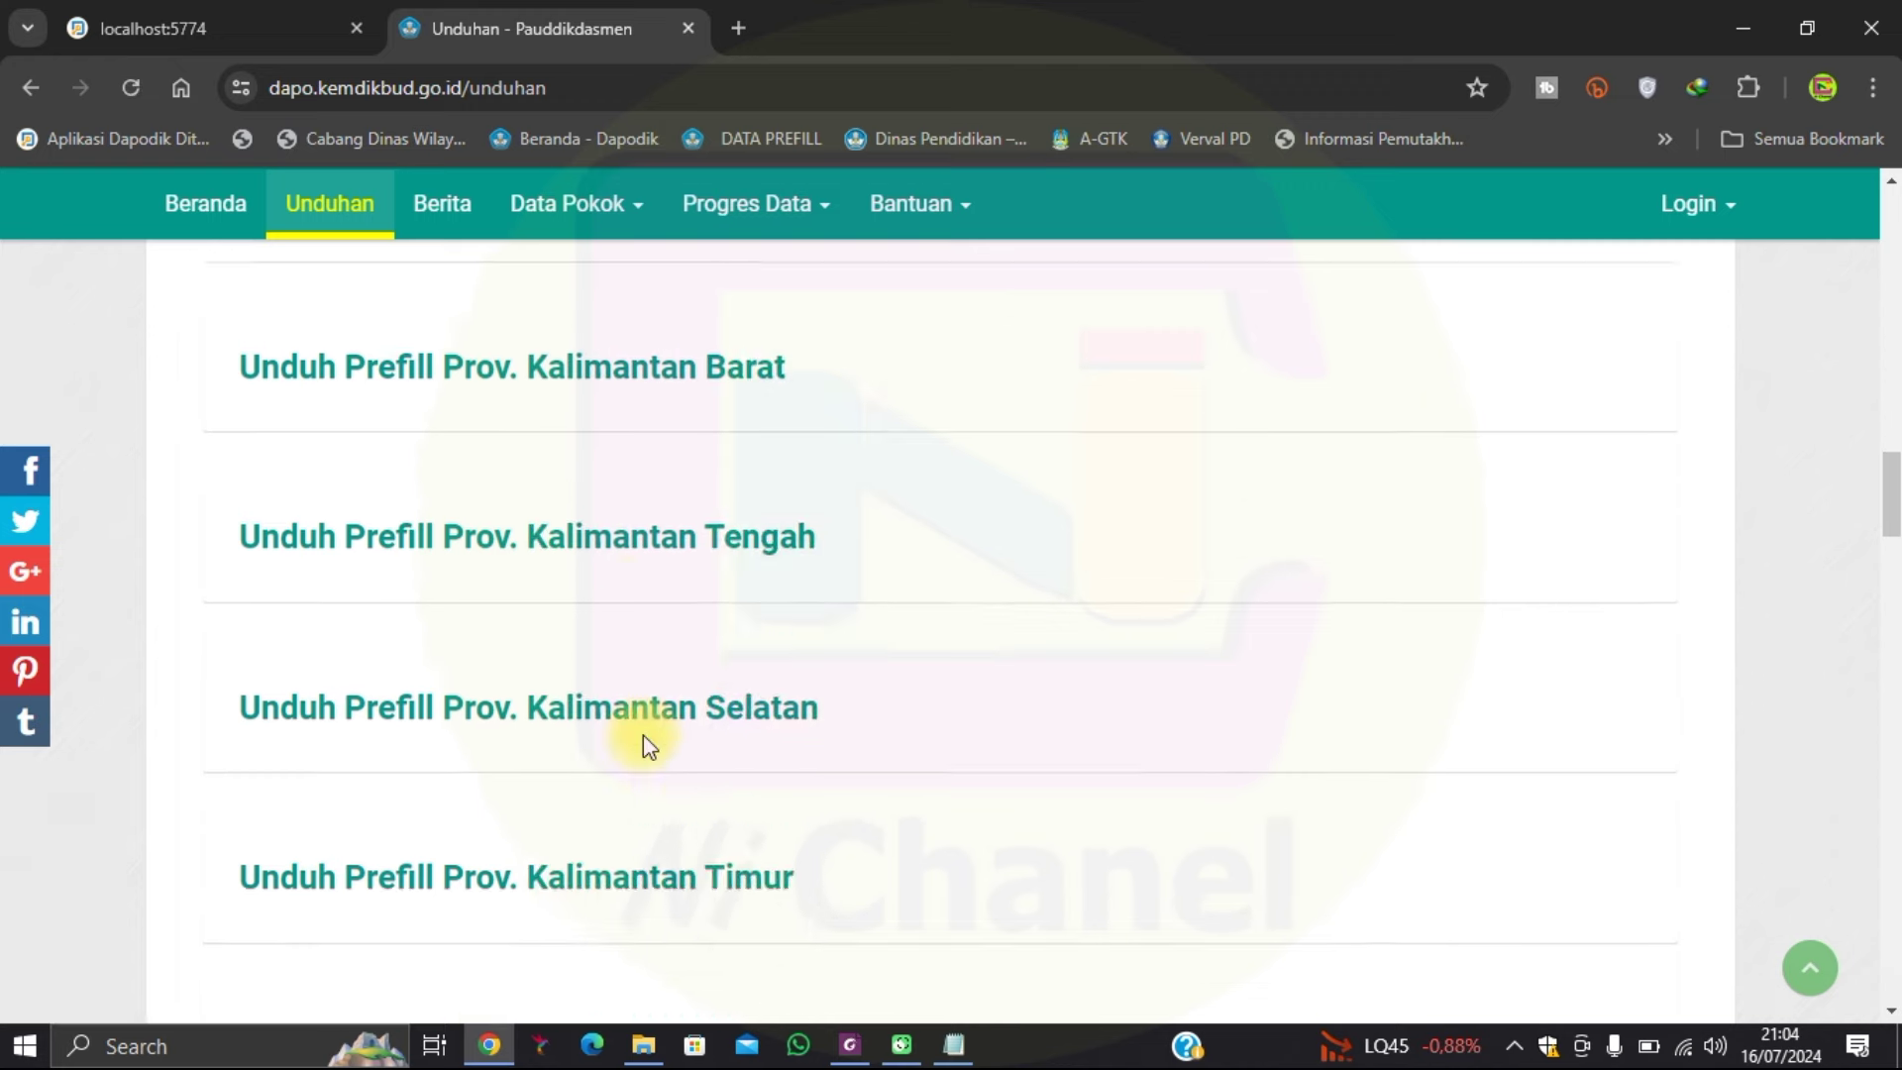
# Return to the local Dapodik registration page and set the registration mode to ONLINE.
pyautogui.click(270, 29)
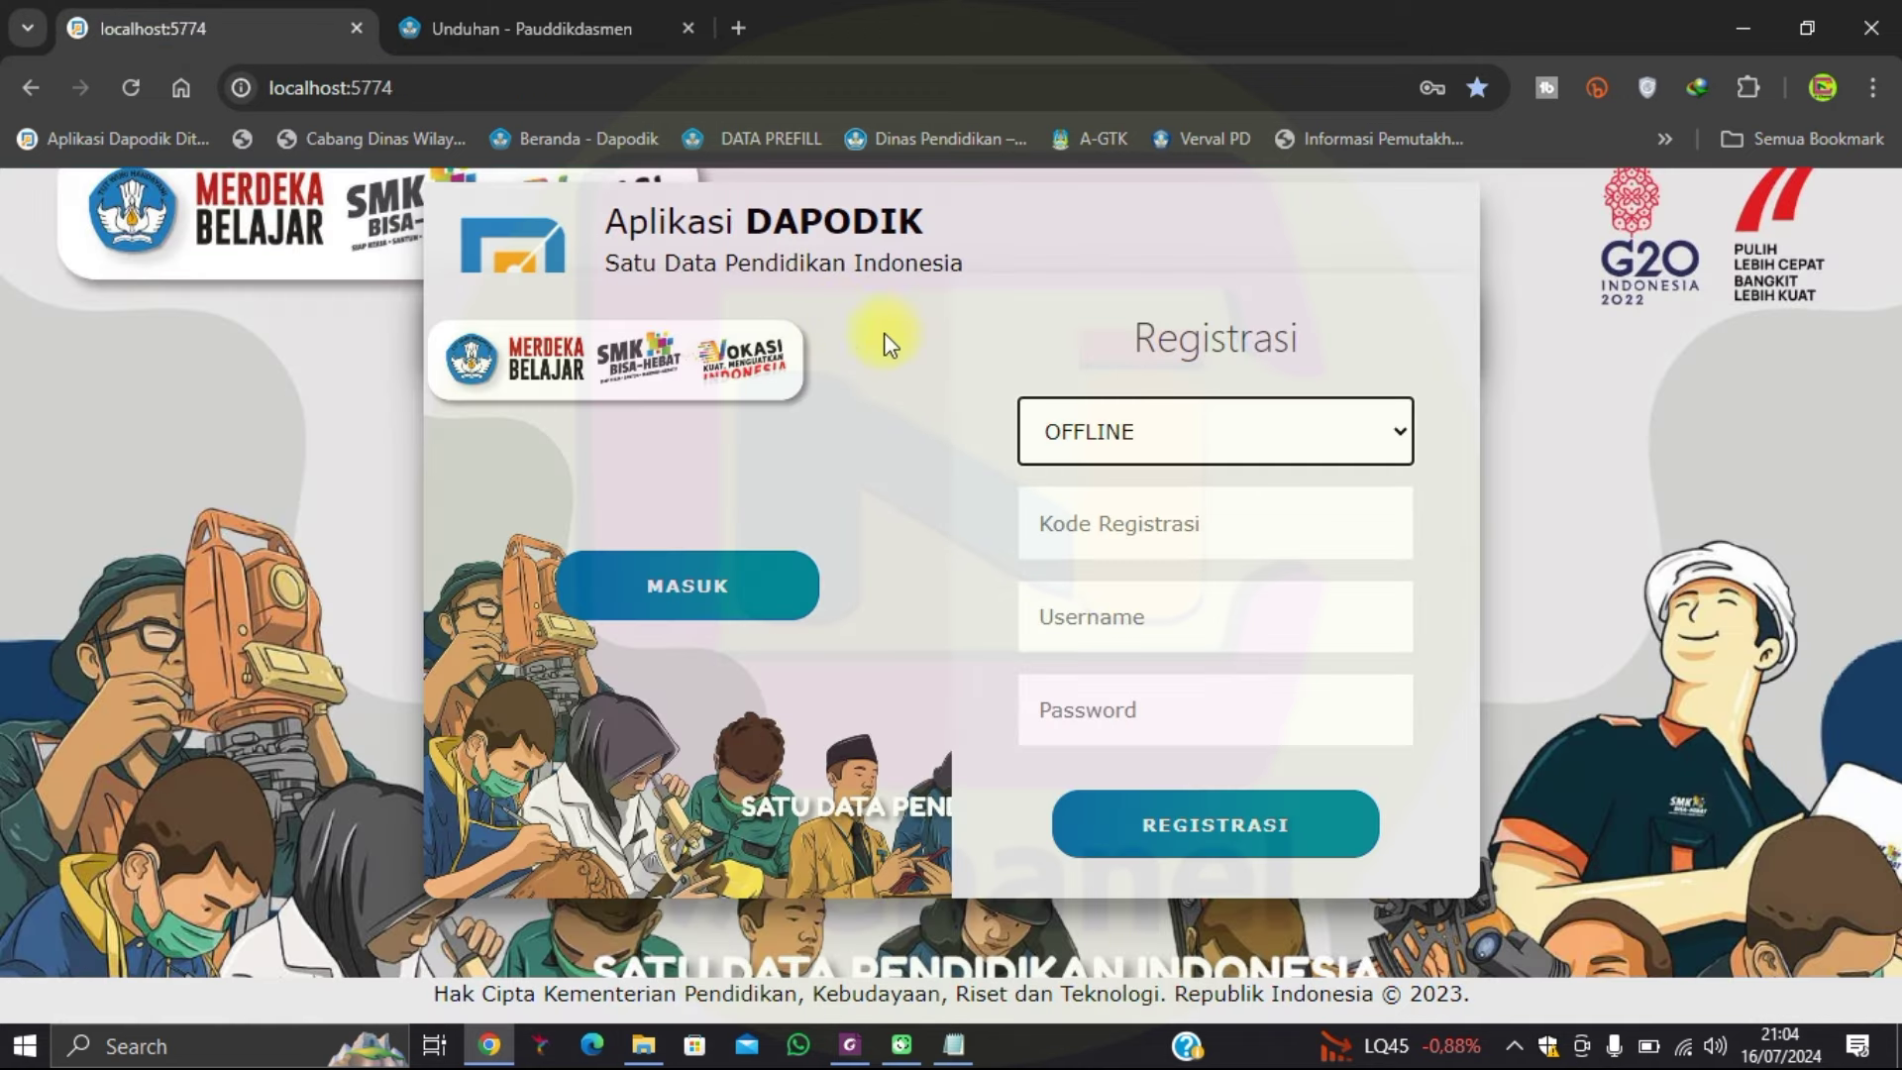
pyautogui.click(1192, 432)
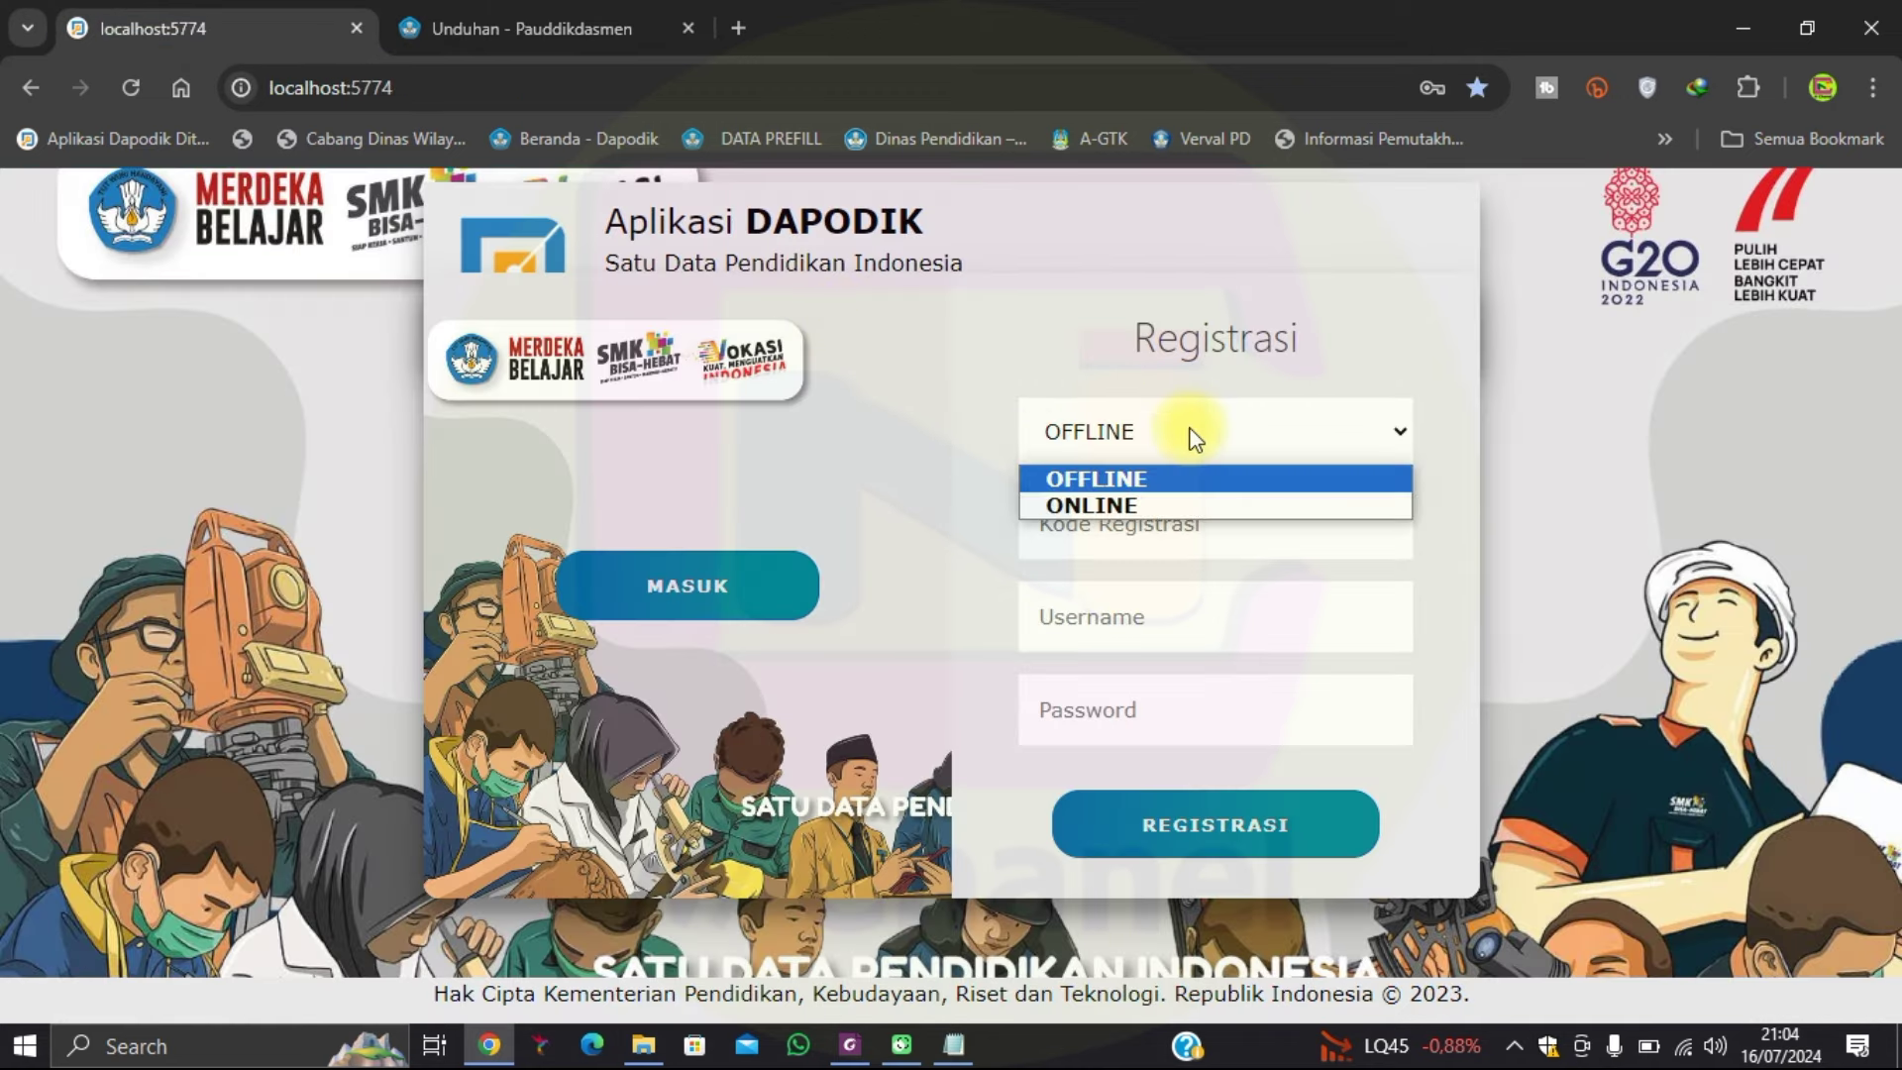
pyautogui.click(1107, 503)
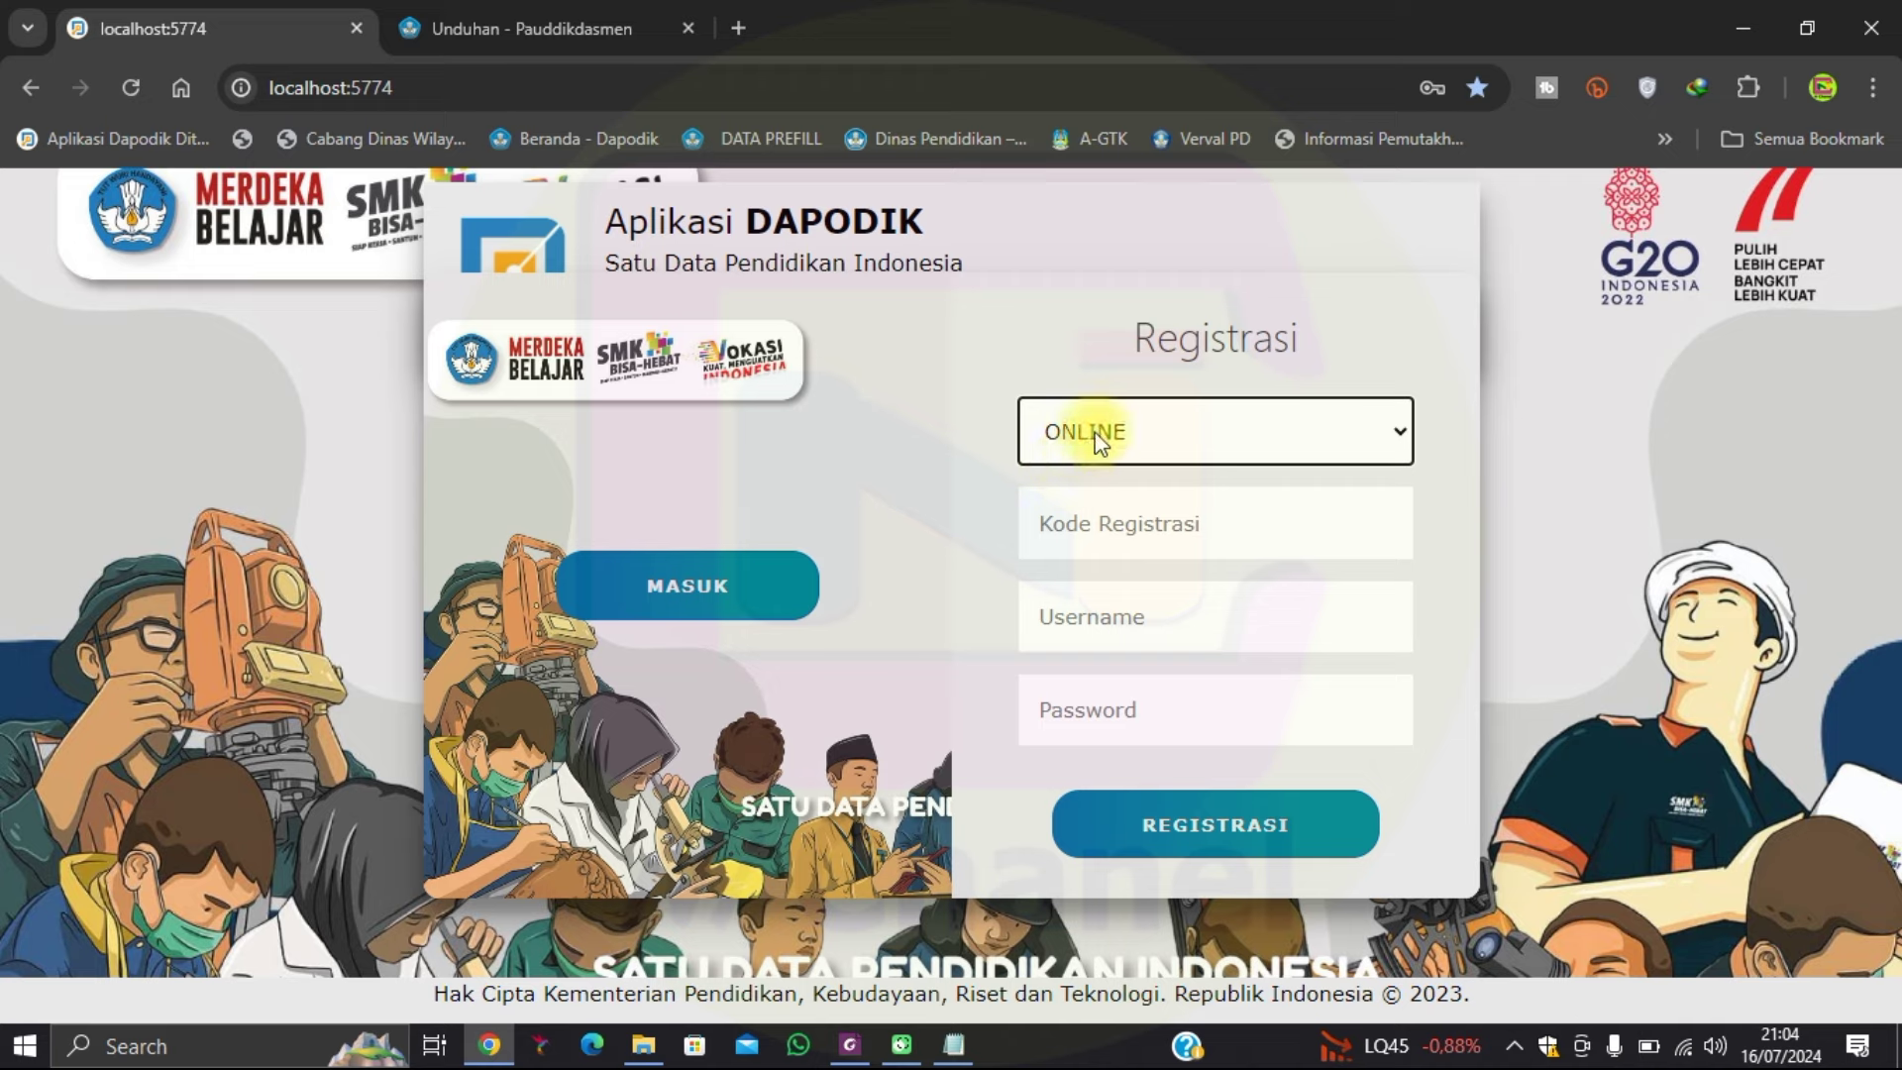